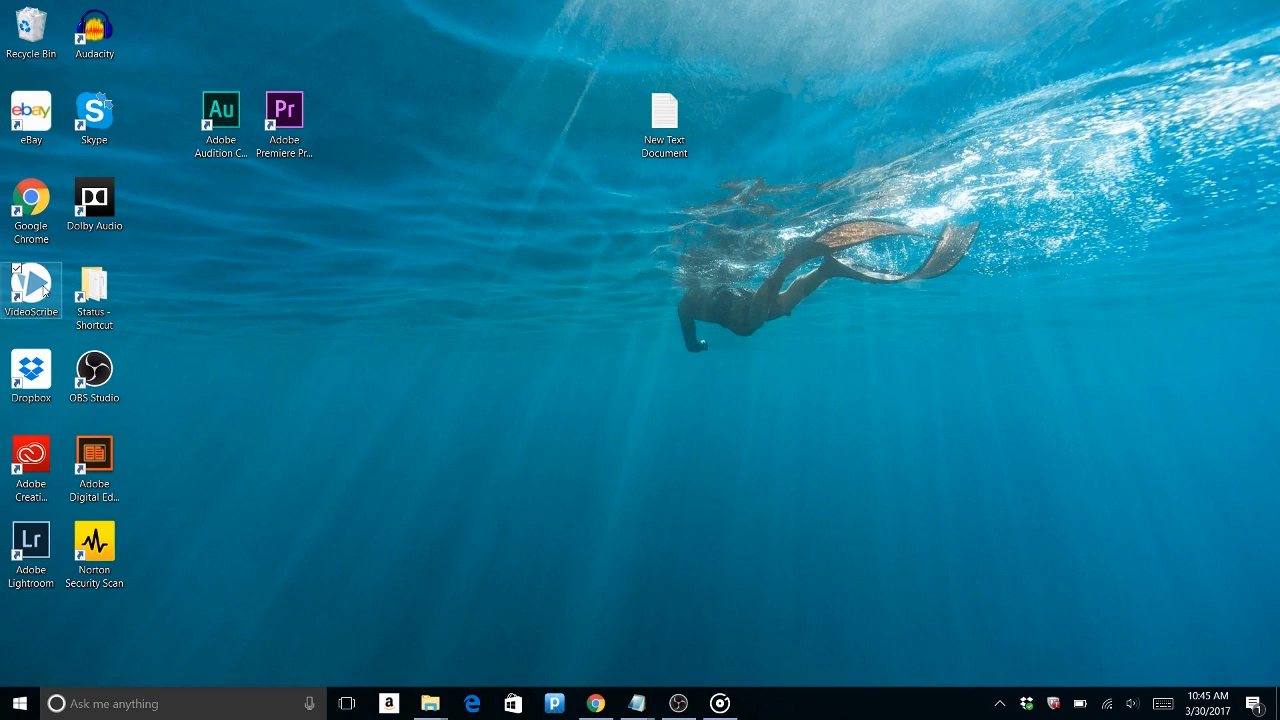
Step: Launch VideoScribe, log in, and create a new blank scribe
double_click(31, 287)
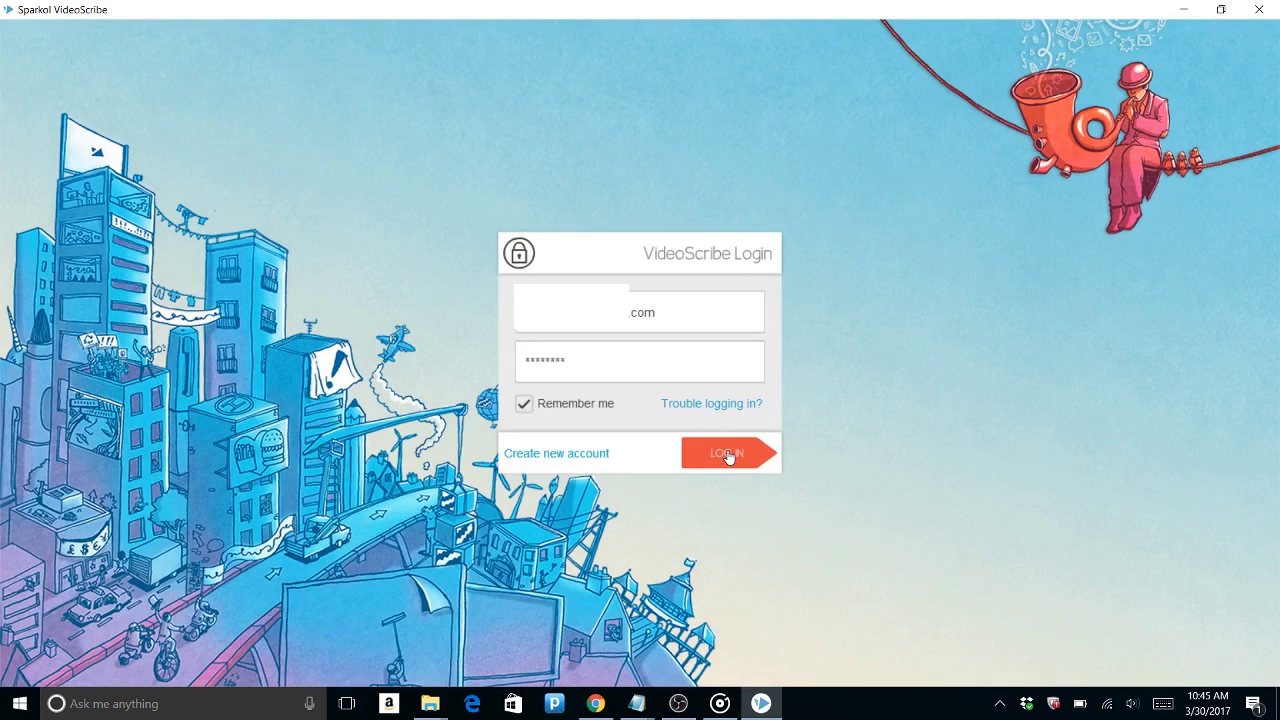
click(727, 455)
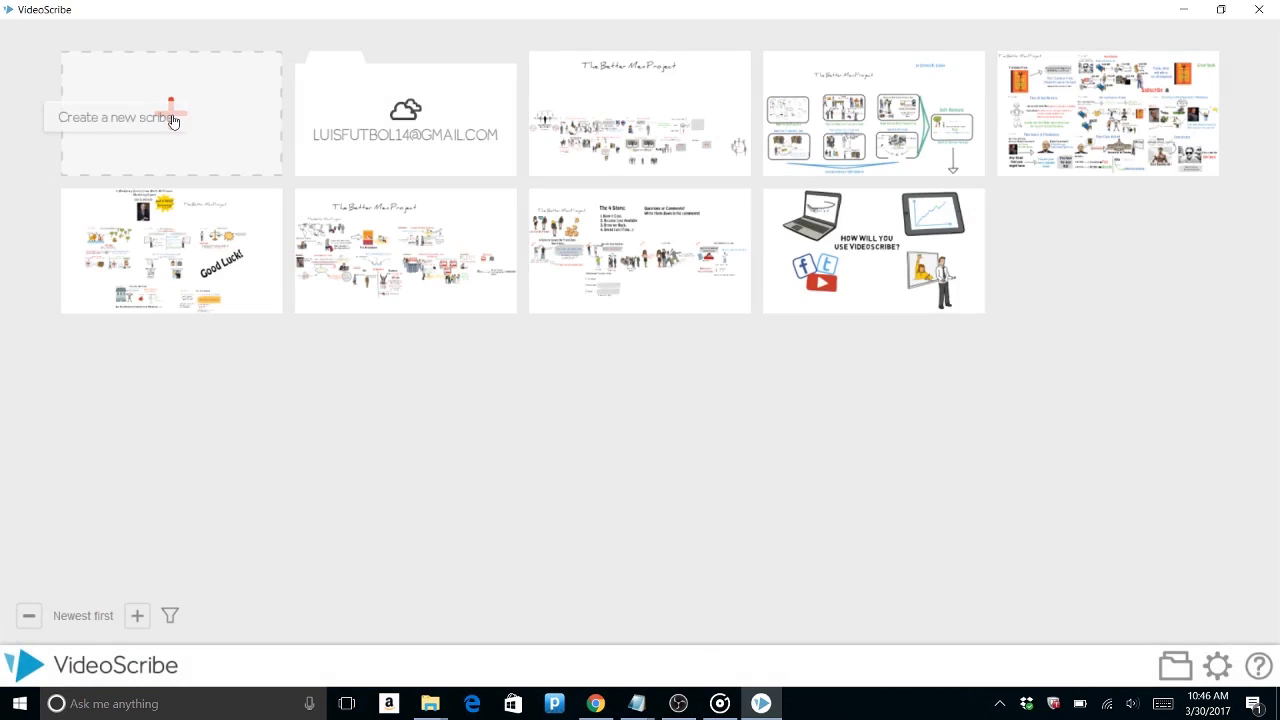
click(172, 120)
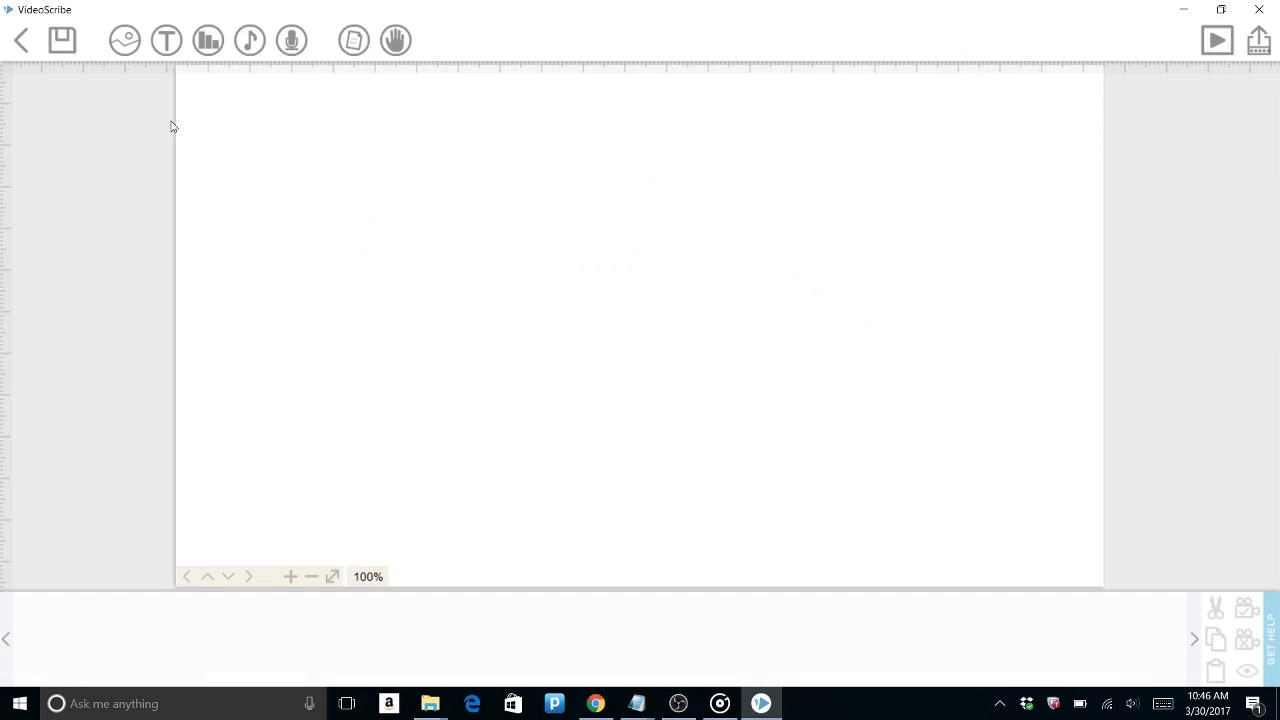
Step: Add 'The Better Men Project' as a handwritten-font title and preview it being drawn
click(164, 42)
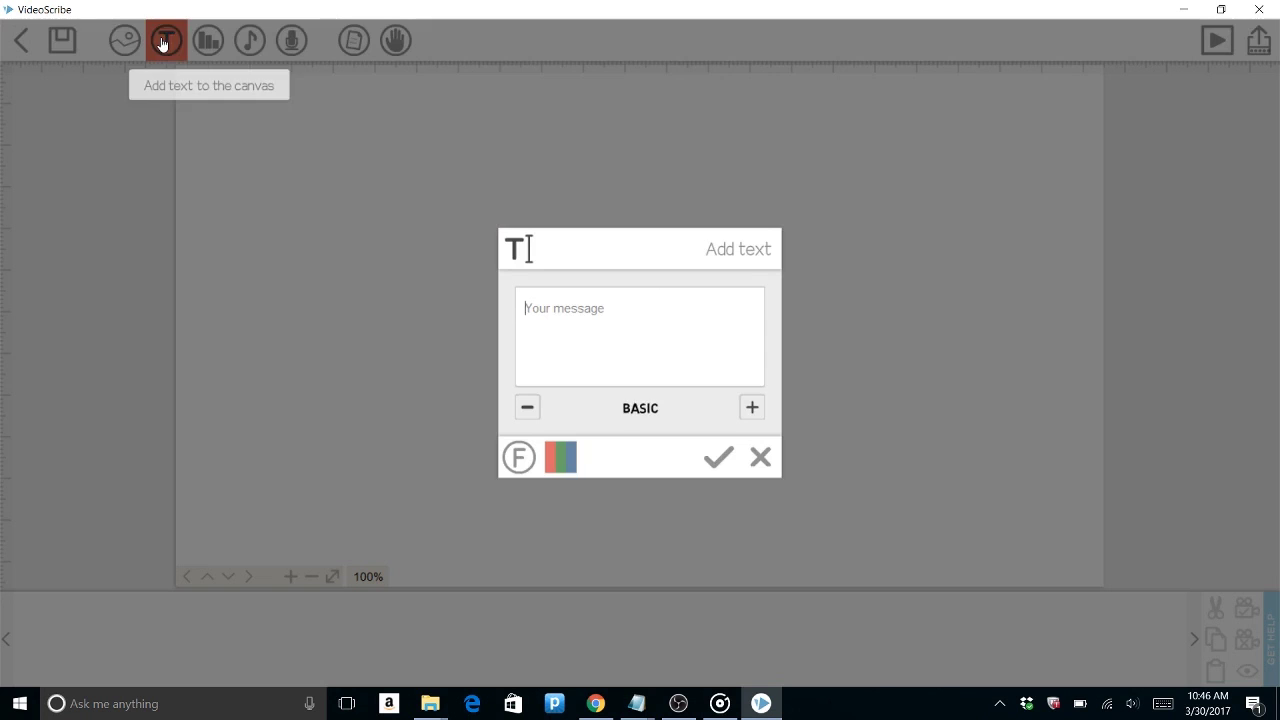
click(747, 412)
click(747, 412)
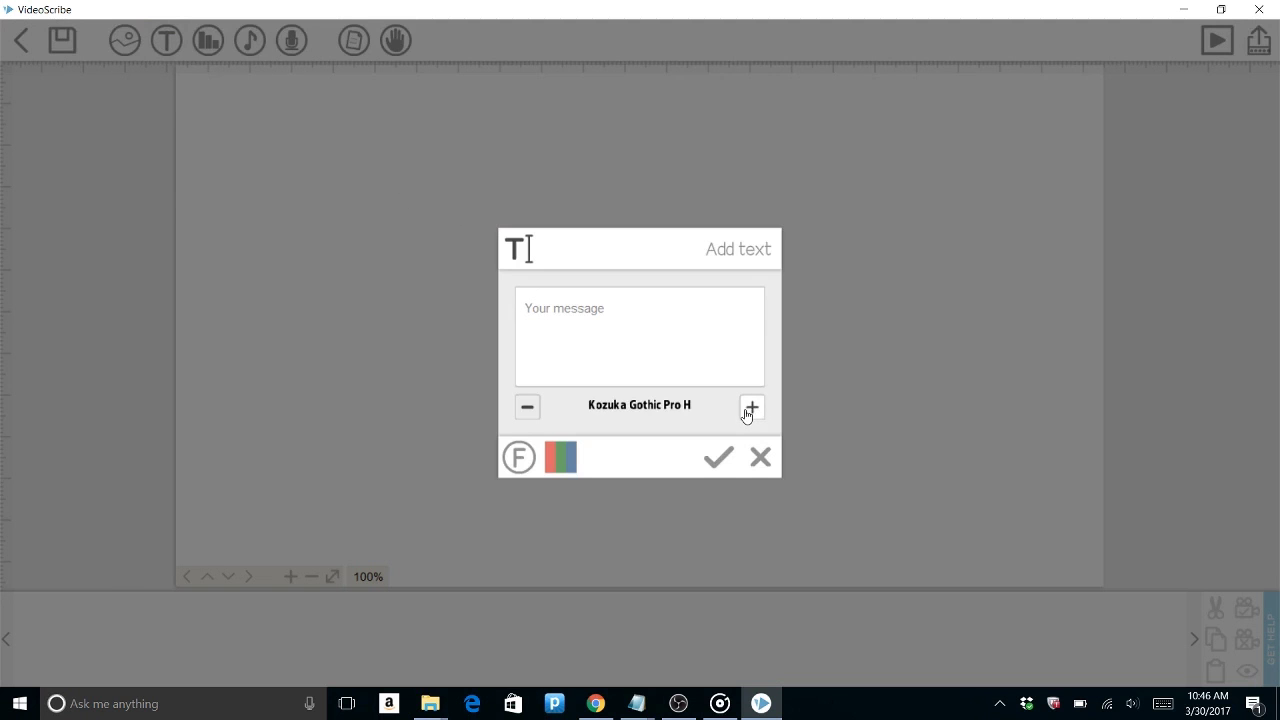
click(747, 412)
click(747, 412)
text(The Better Men Project)
click(718, 457)
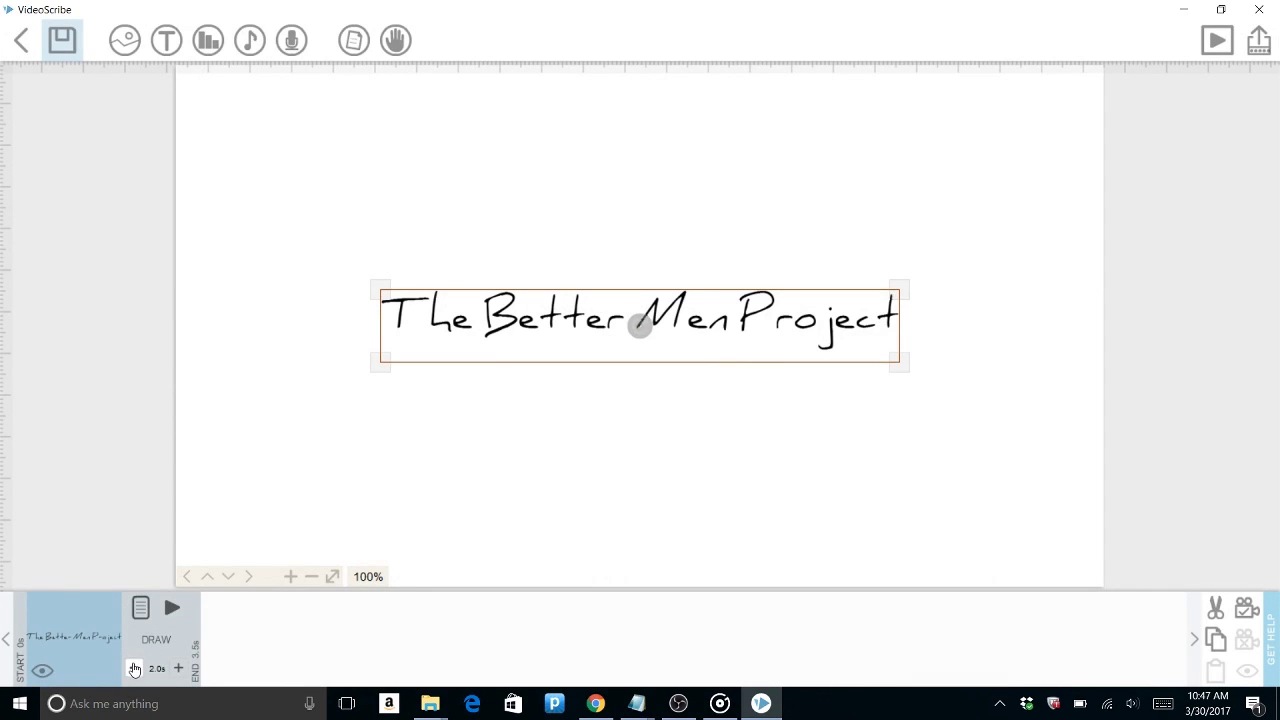
click(172, 607)
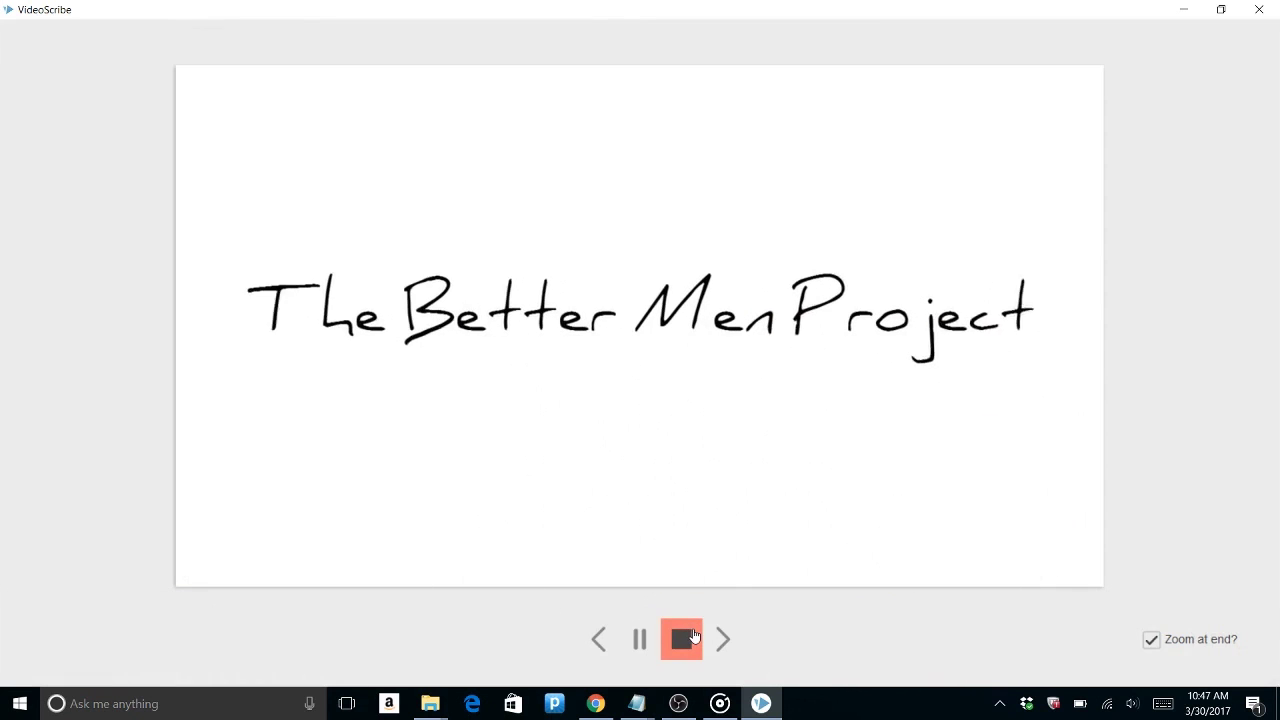
Step: Stop the preview, shorten the title's draw time, and replay the title drawing
click(694, 637)
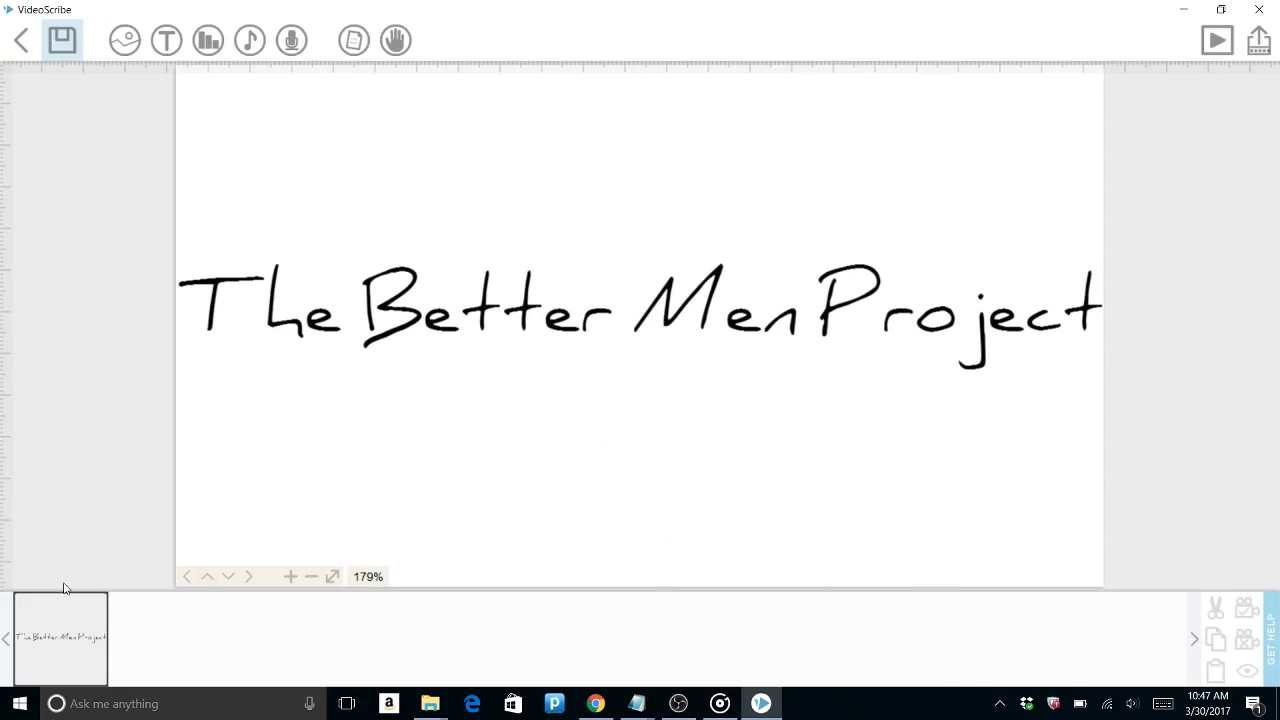
click(46, 640)
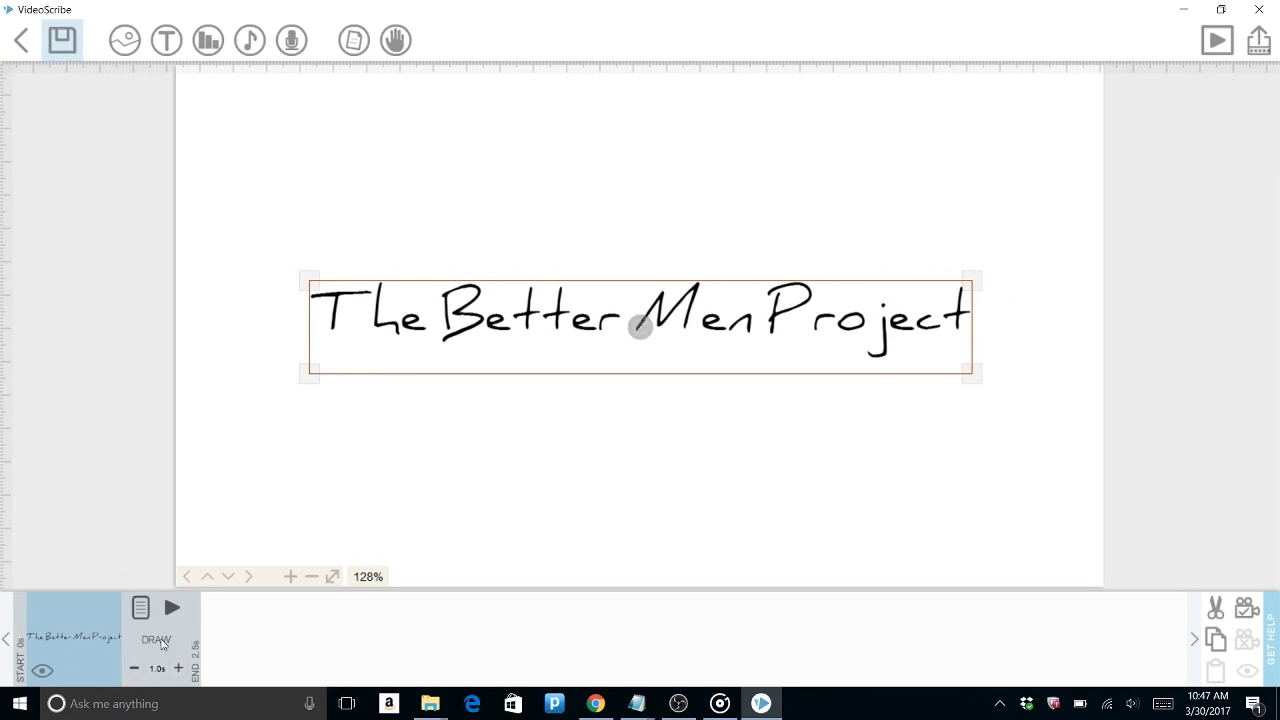
click(135, 670)
click(172, 607)
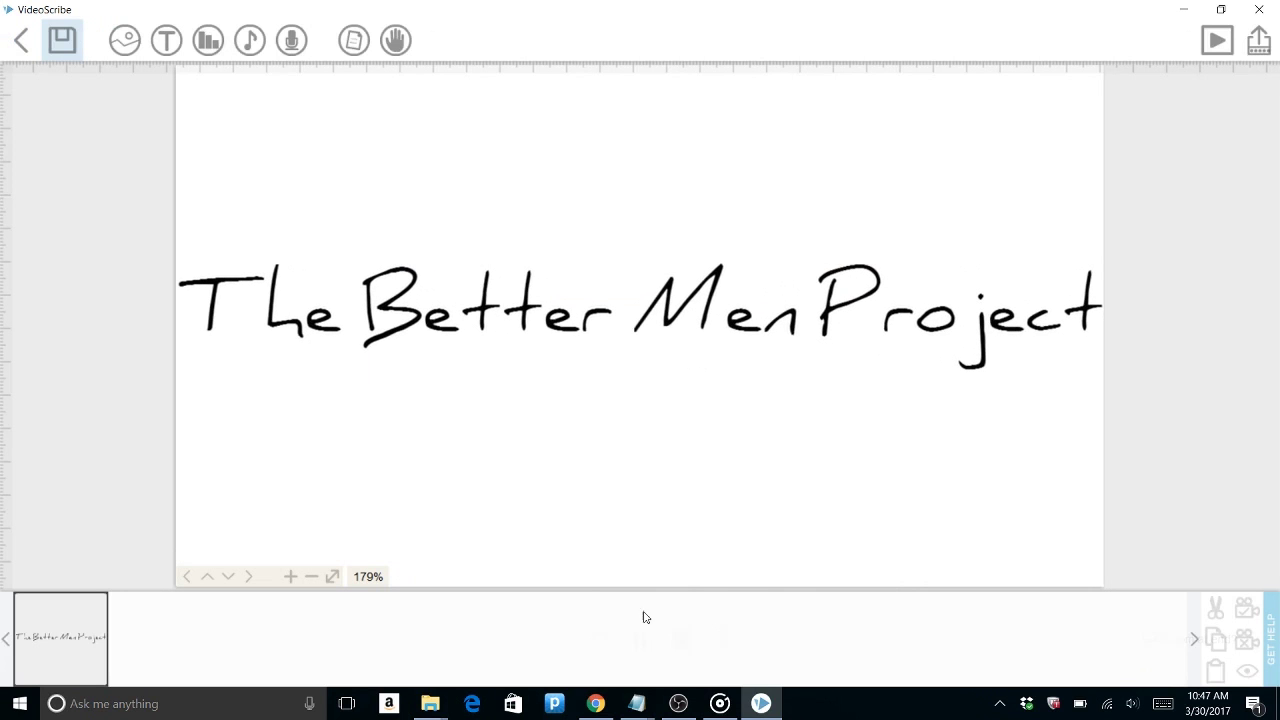
click(69, 649)
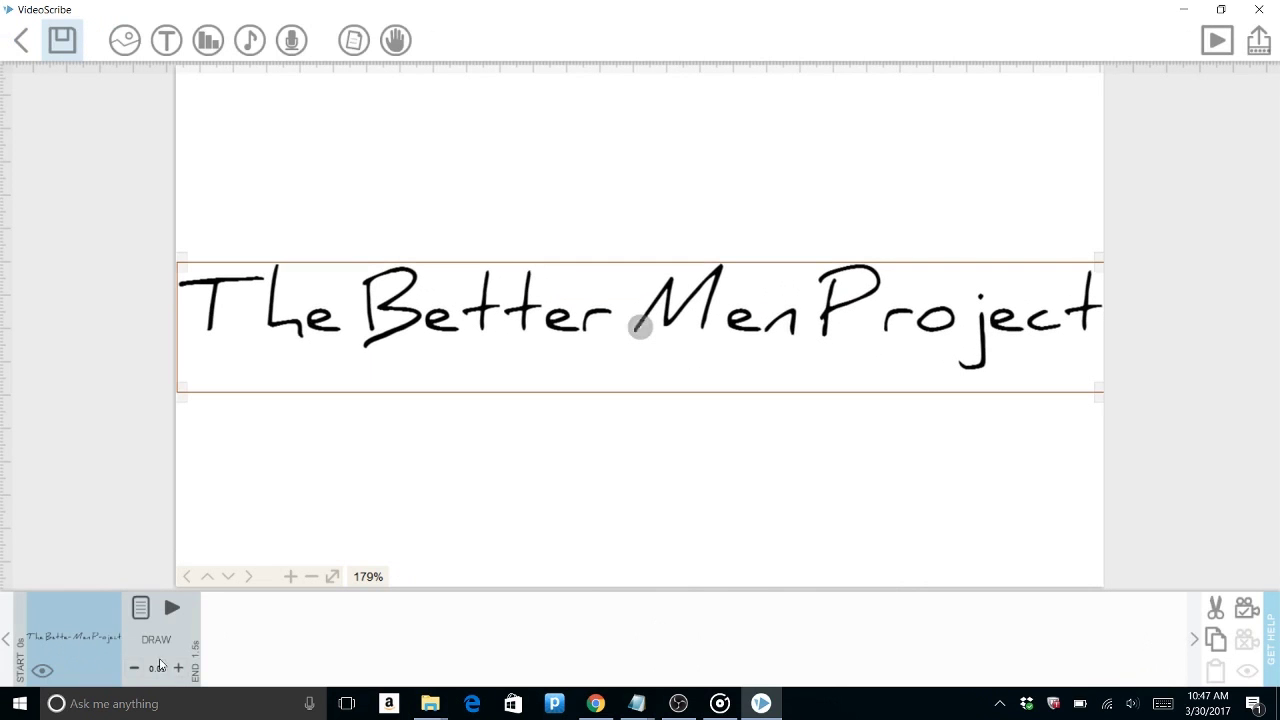
click(172, 607)
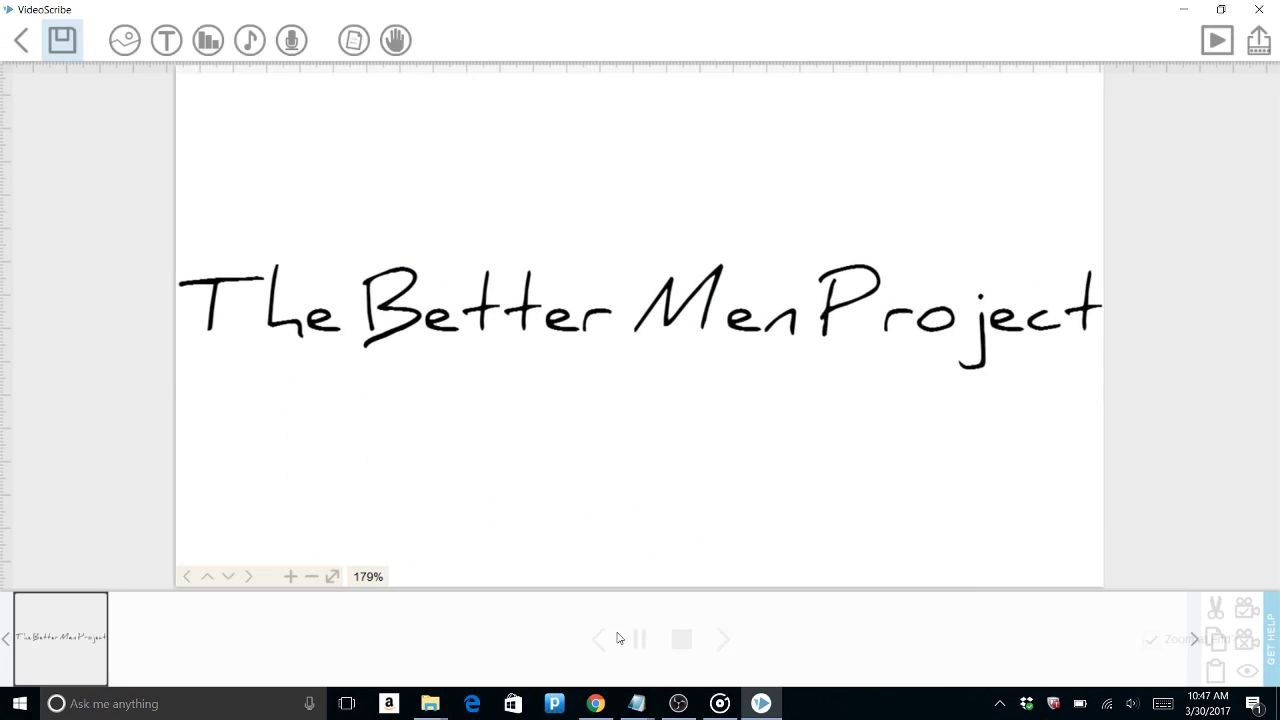
Step: Raise the title's draw time to 3.0 seconds and preview the slower drawing
click(90, 651)
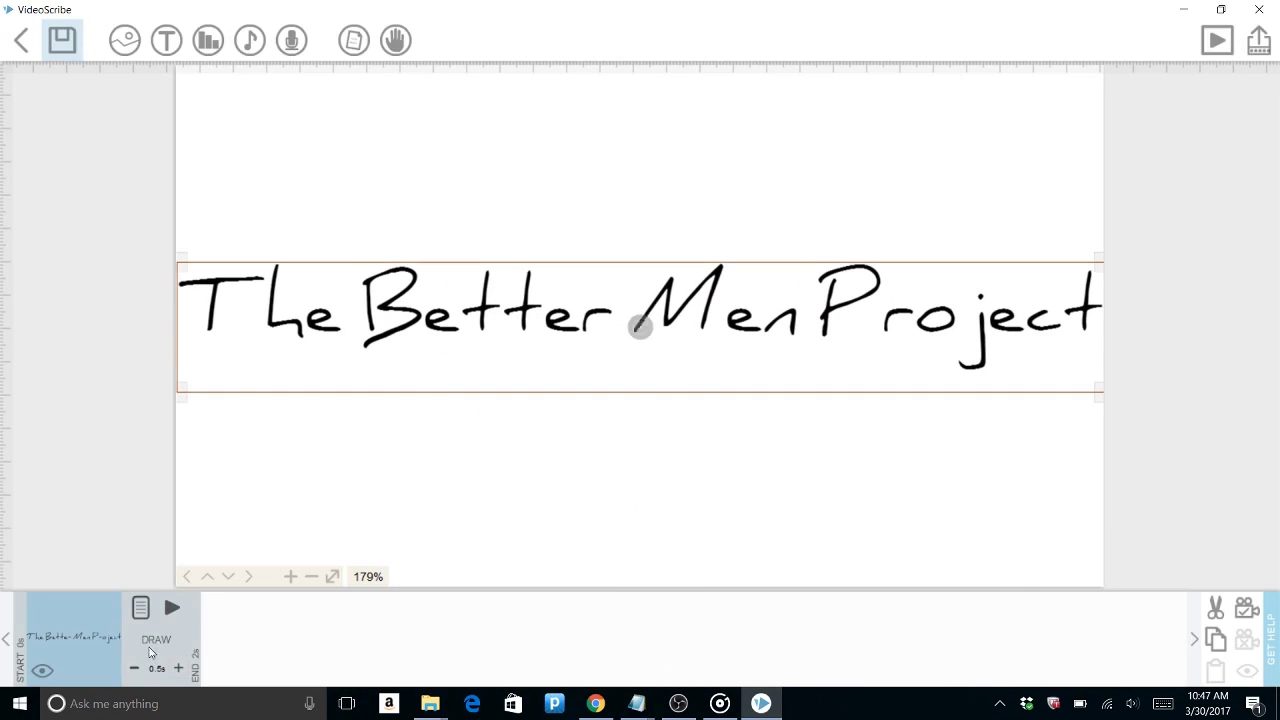
click(178, 668)
click(178, 668)
click(172, 609)
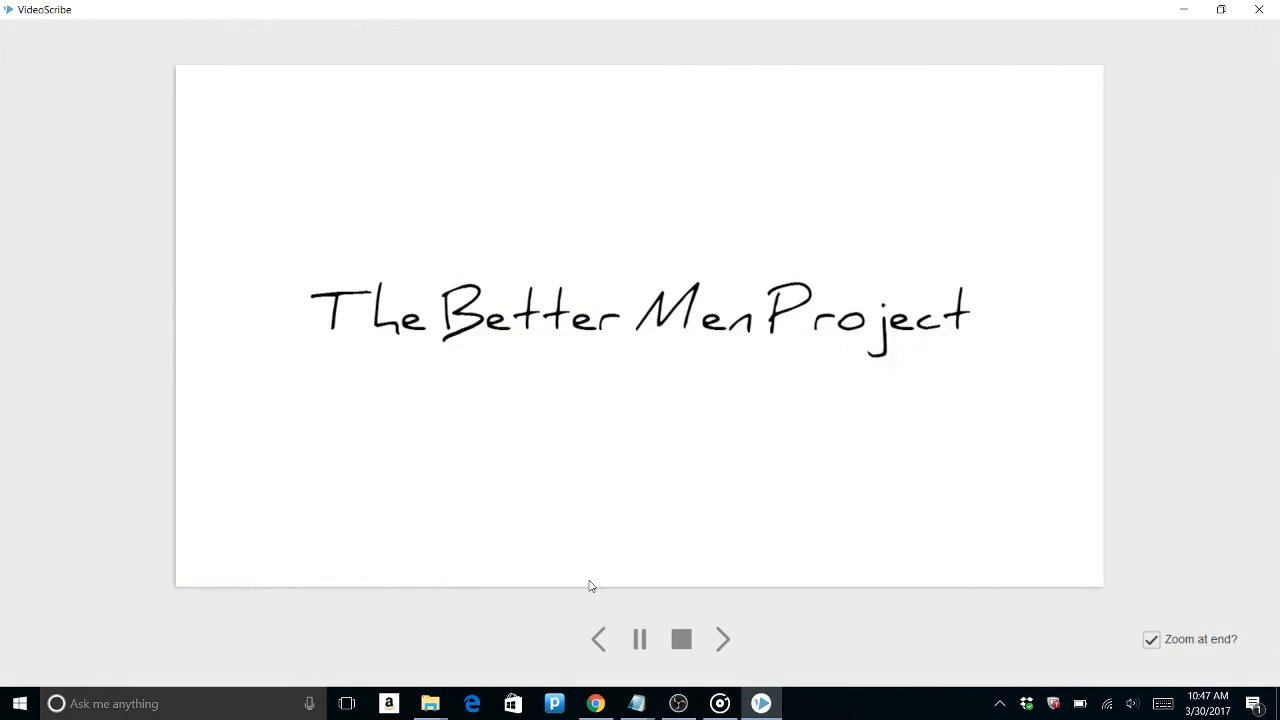
click(686, 642)
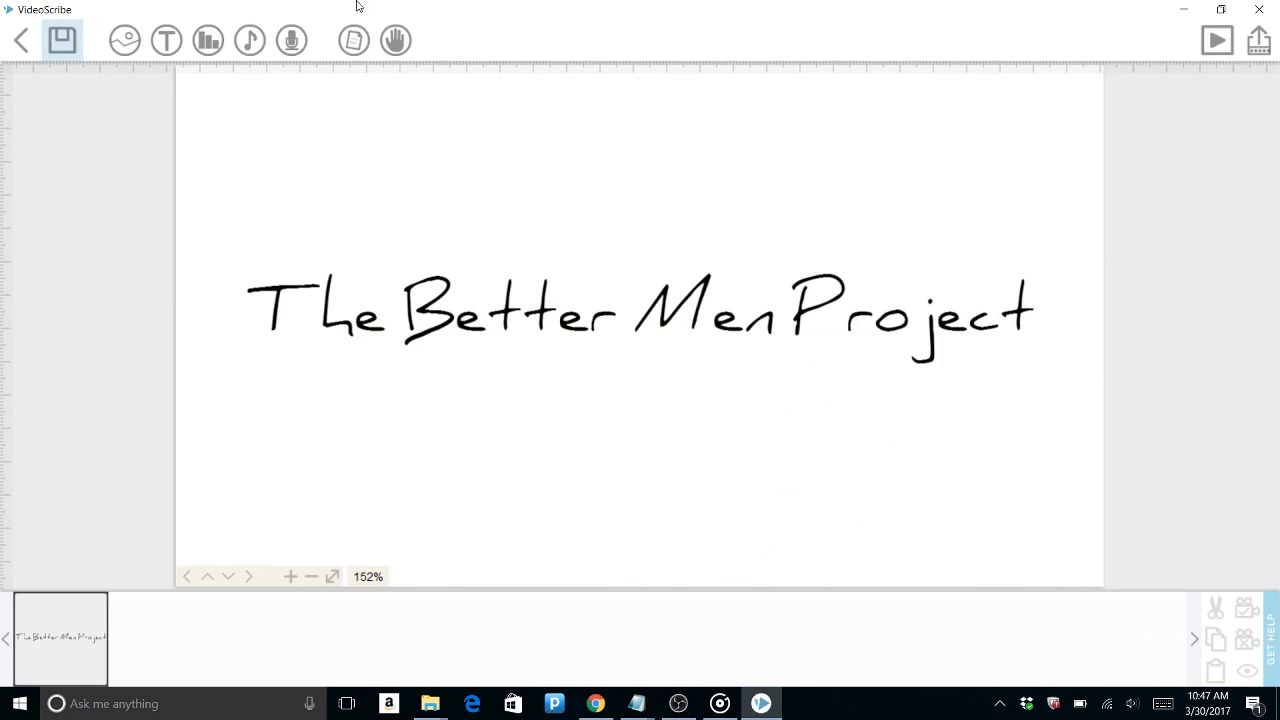
Step: Switch the drawing hand to the blank (no hand) option
click(395, 40)
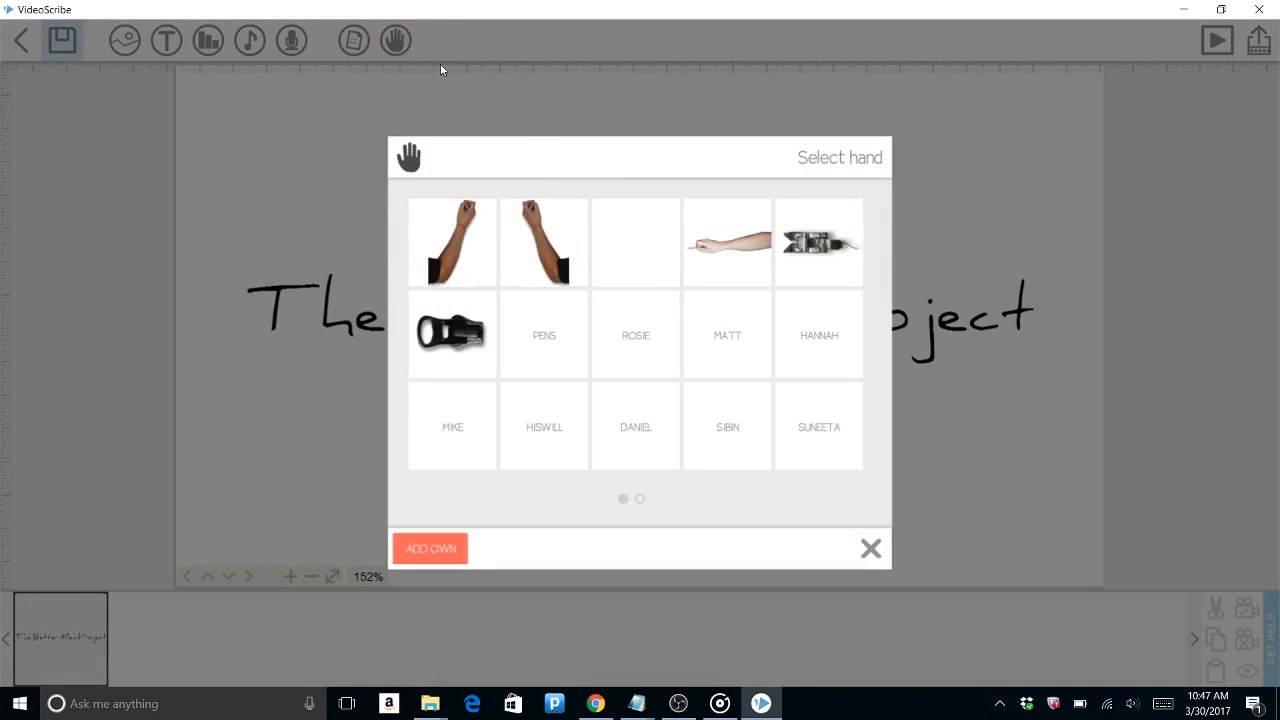
click(631, 255)
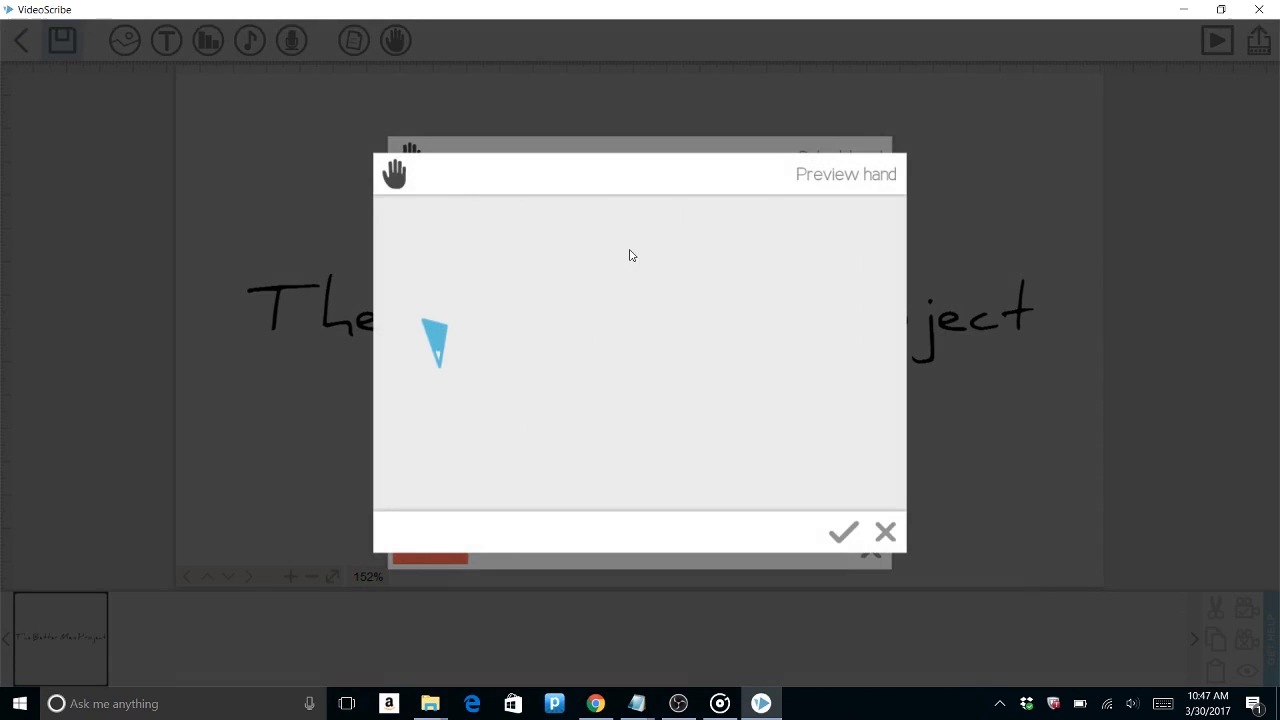
click(886, 603)
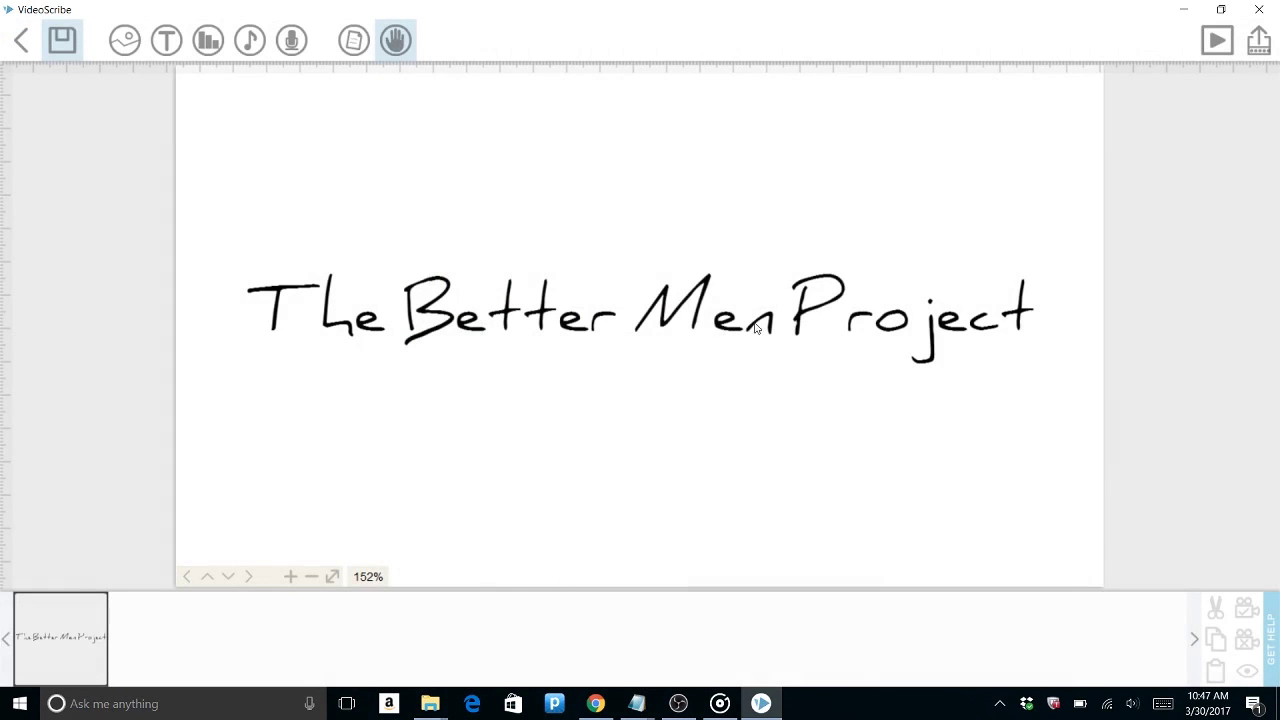
Step: Preview the title with no hand, then pan the canvas to an empty area
click(42, 662)
click(171, 607)
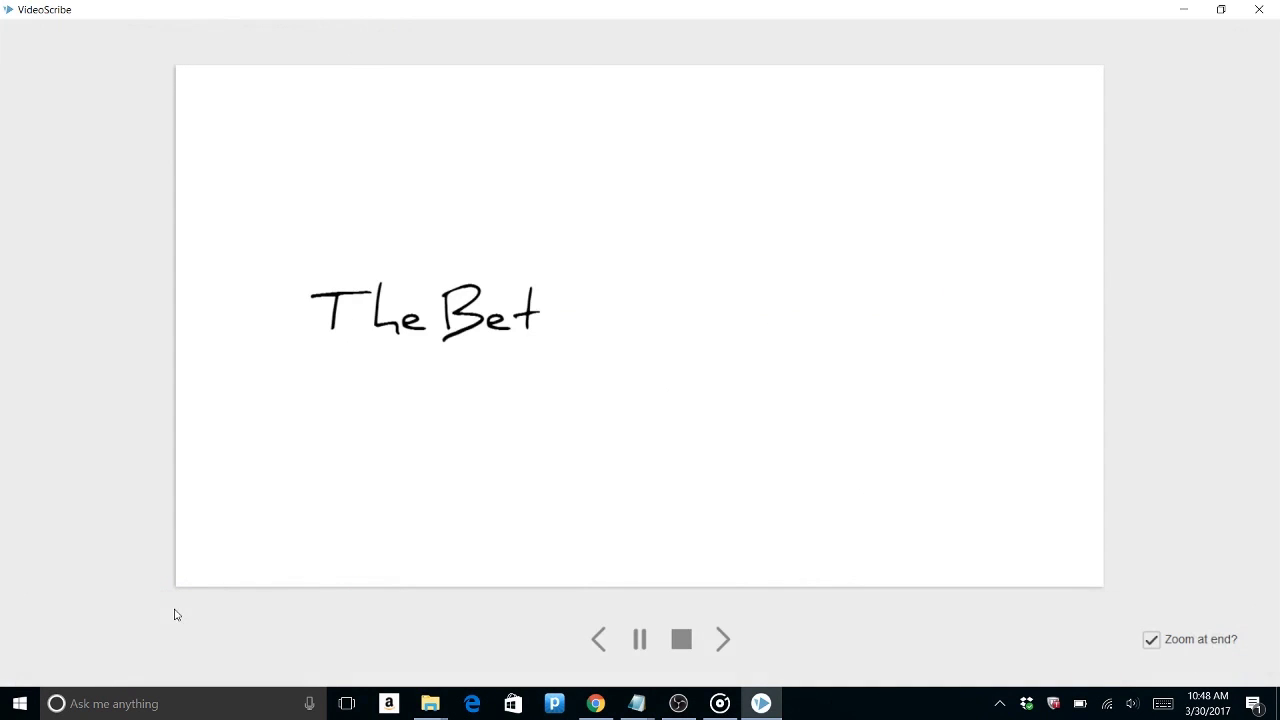
click(681, 639)
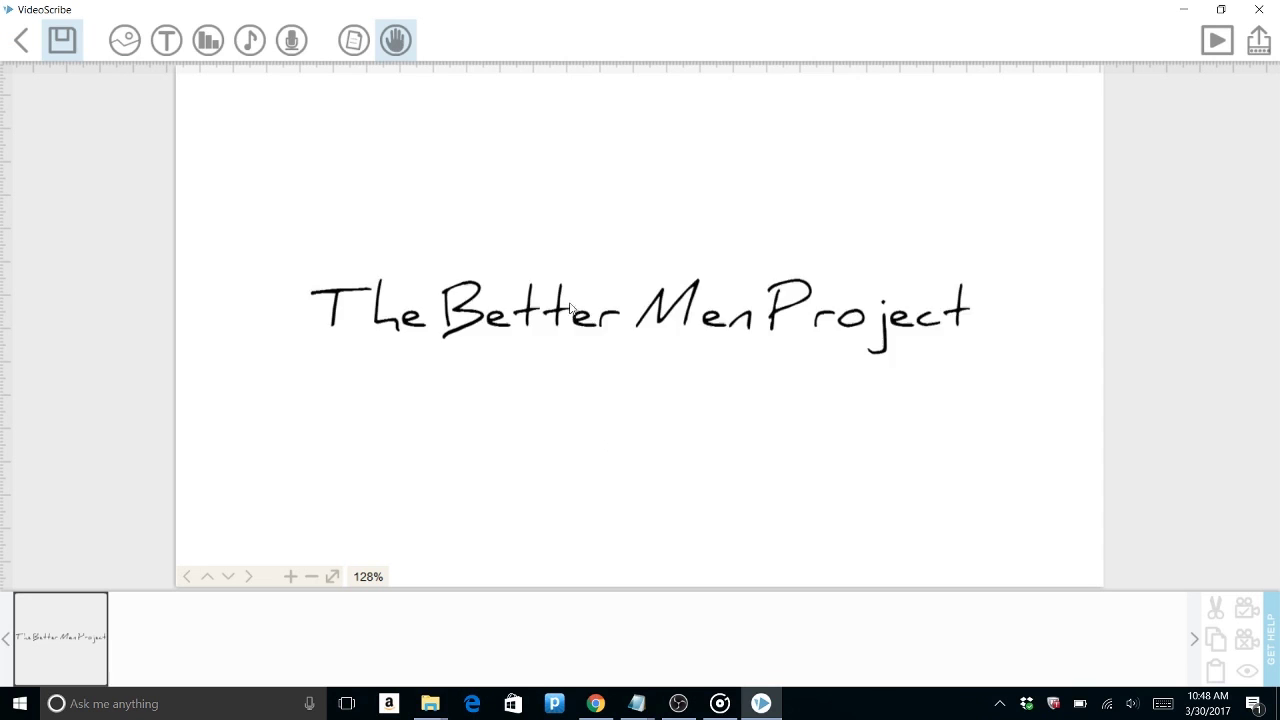
drag(608, 443, 722, 409)
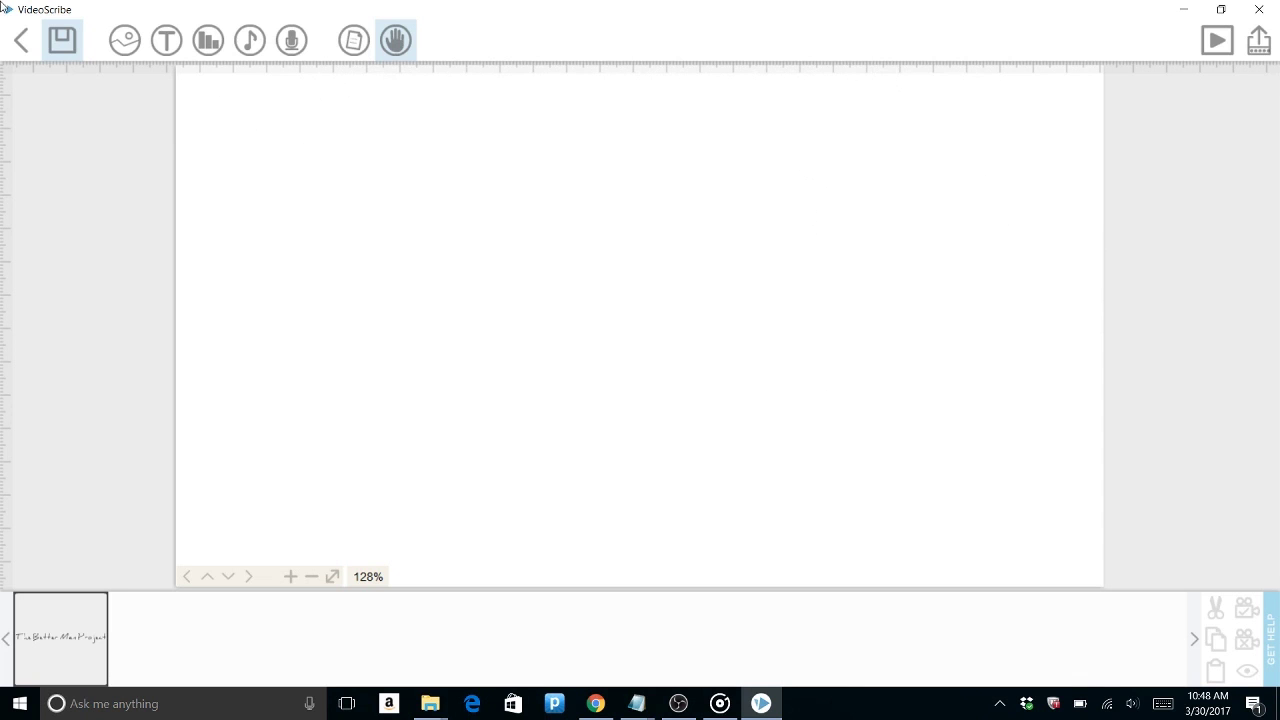
Step: Insert the standing worker image, shrink it, and move it toward the upper left
click(125, 40)
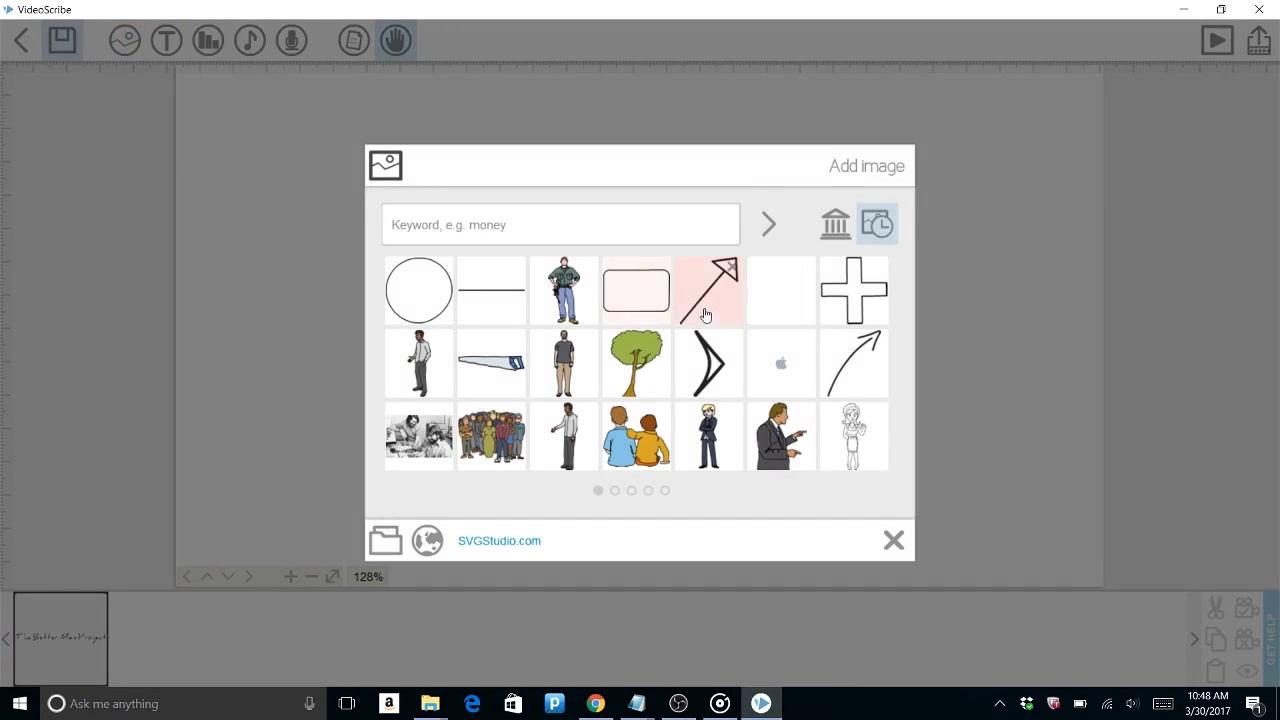
click(561, 299)
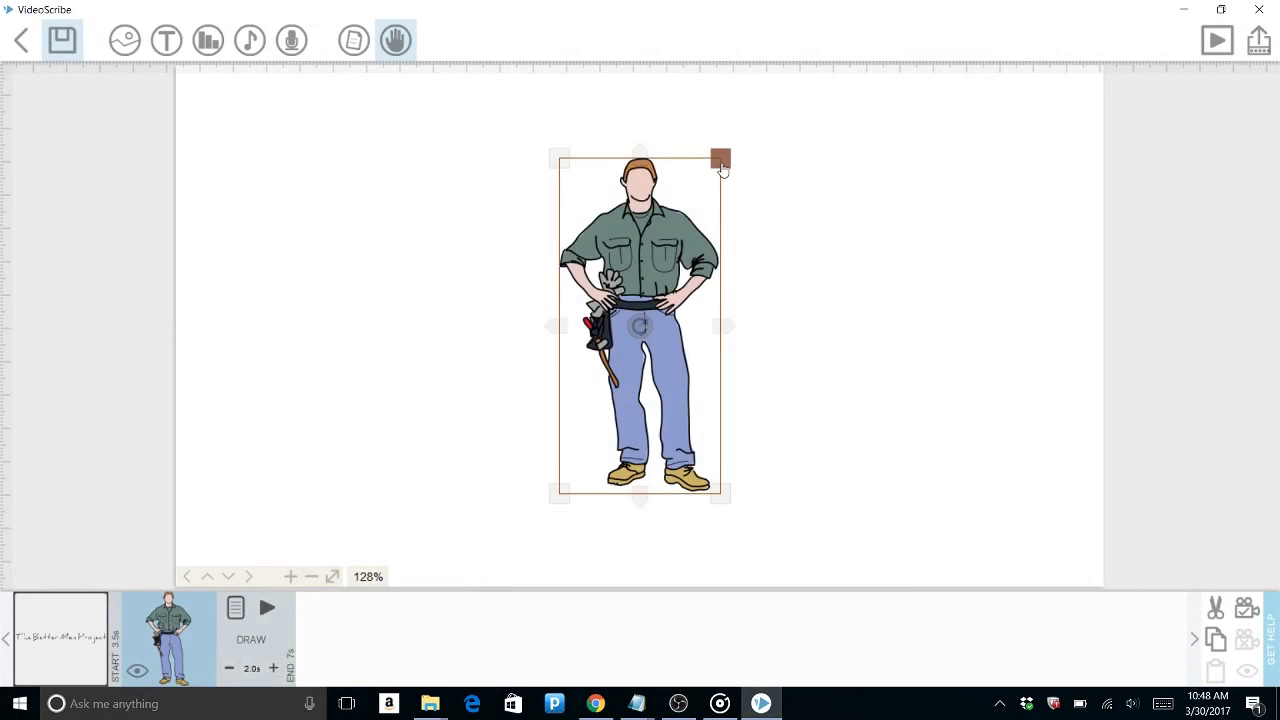
drag(718, 160, 288, 248)
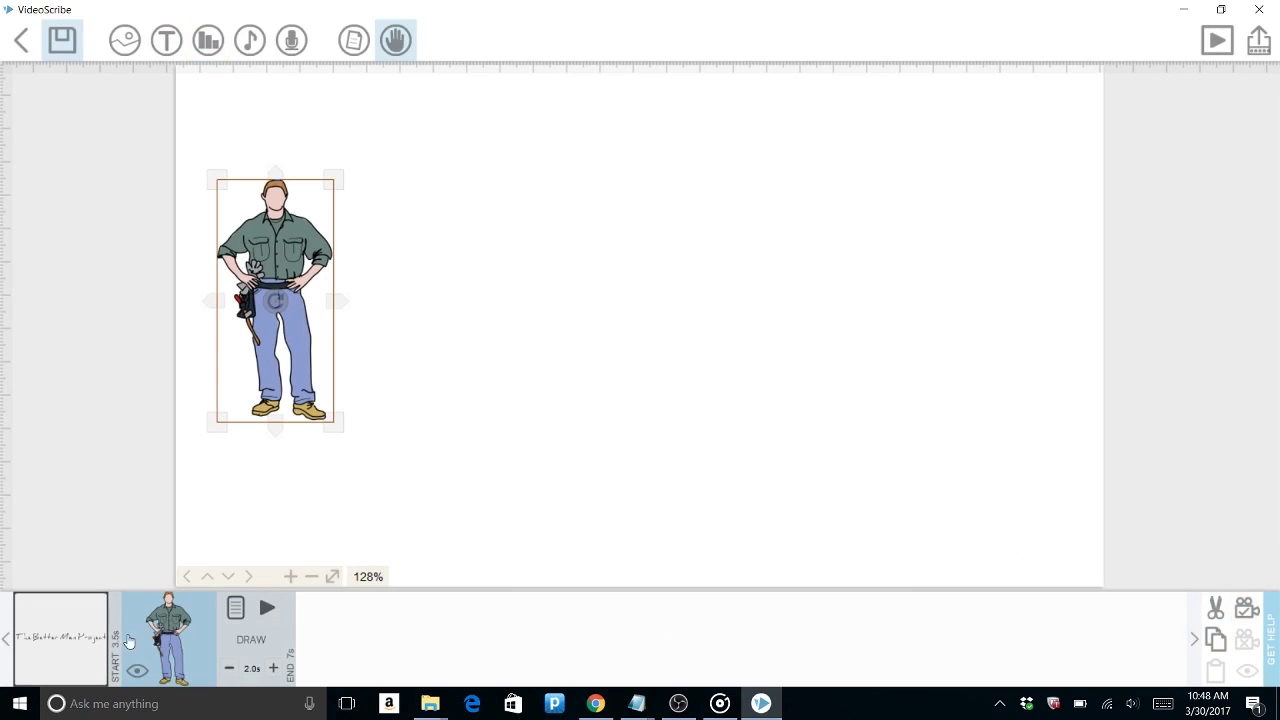
Step: Preview from the title, then set the worker's camera to the current canvas view
click(60, 636)
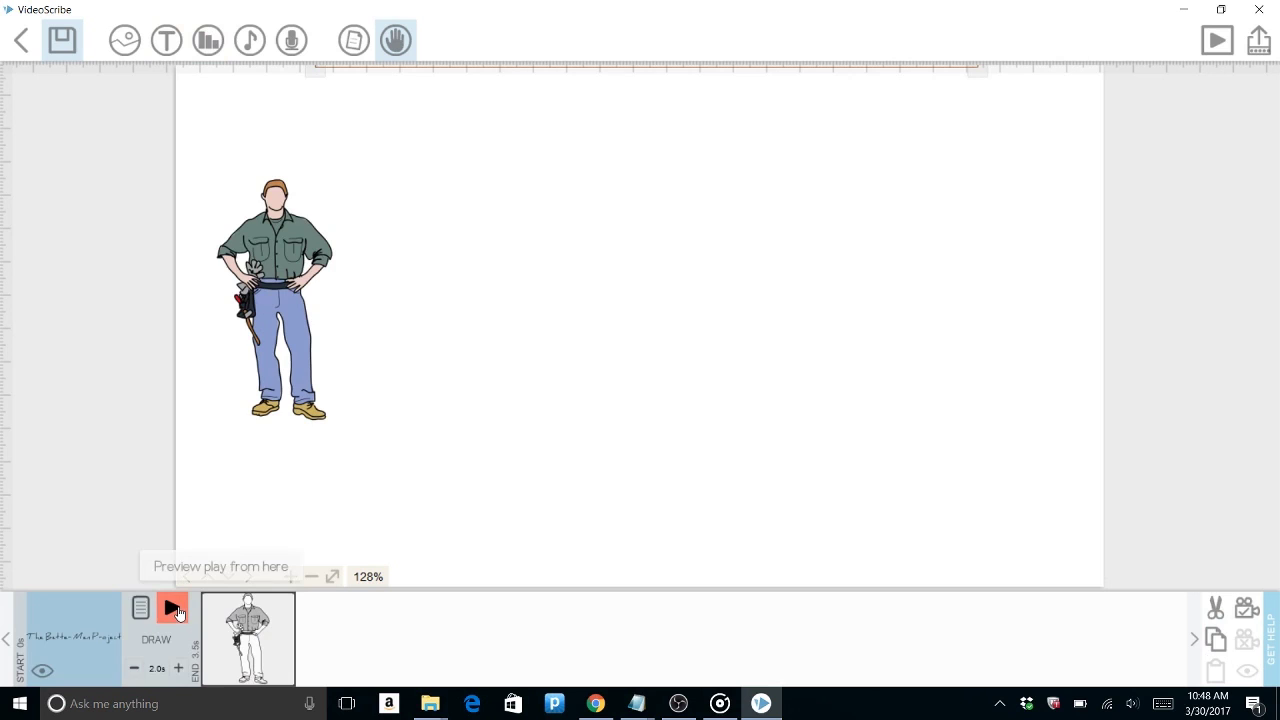
click(174, 610)
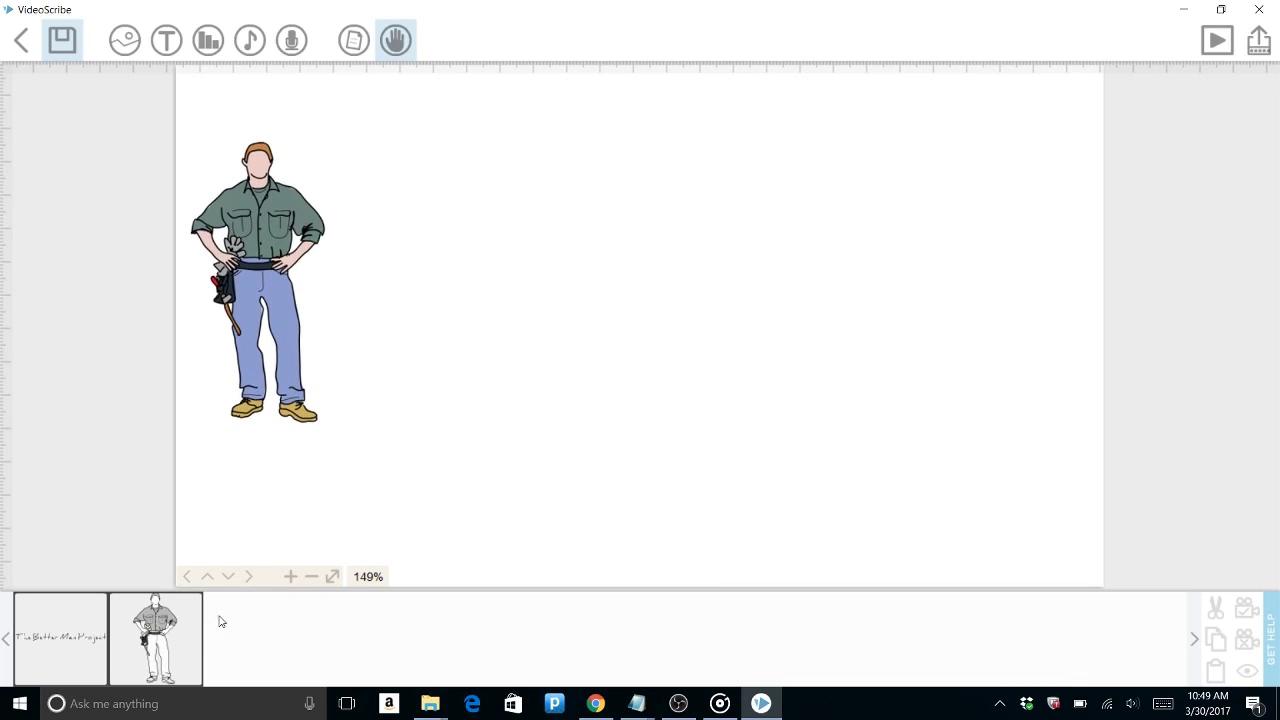
click(183, 642)
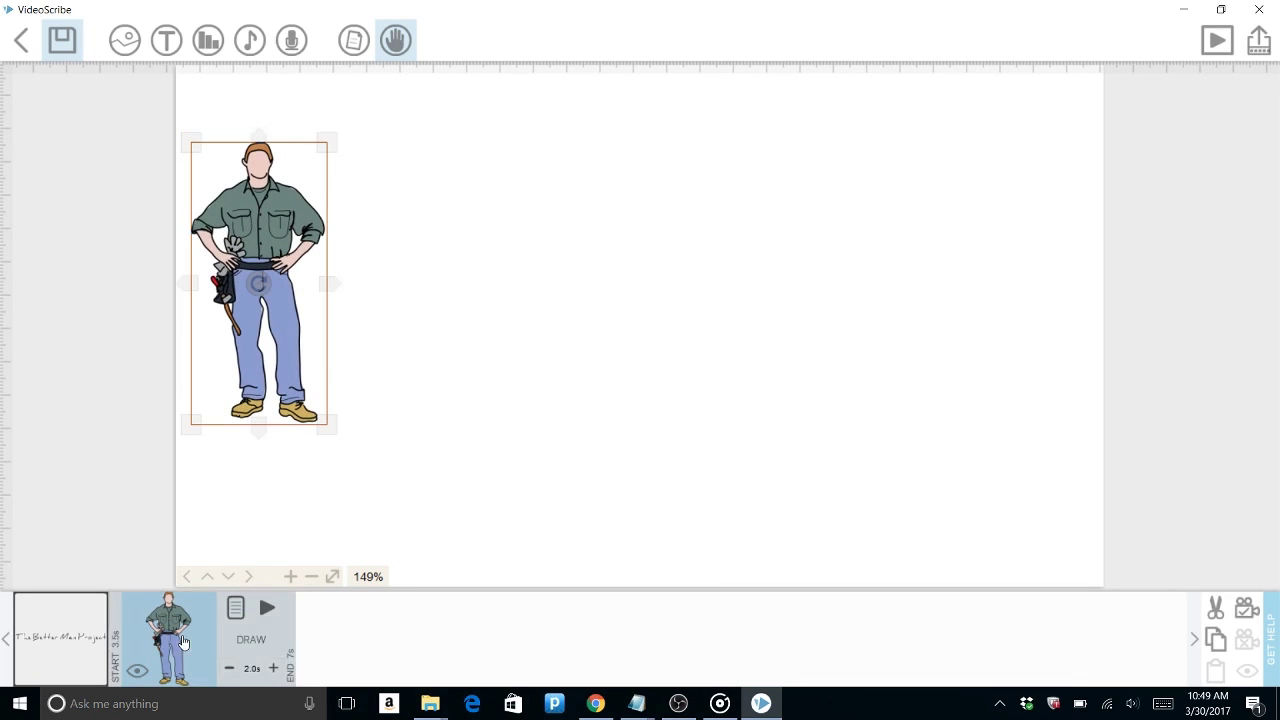
click(1245, 607)
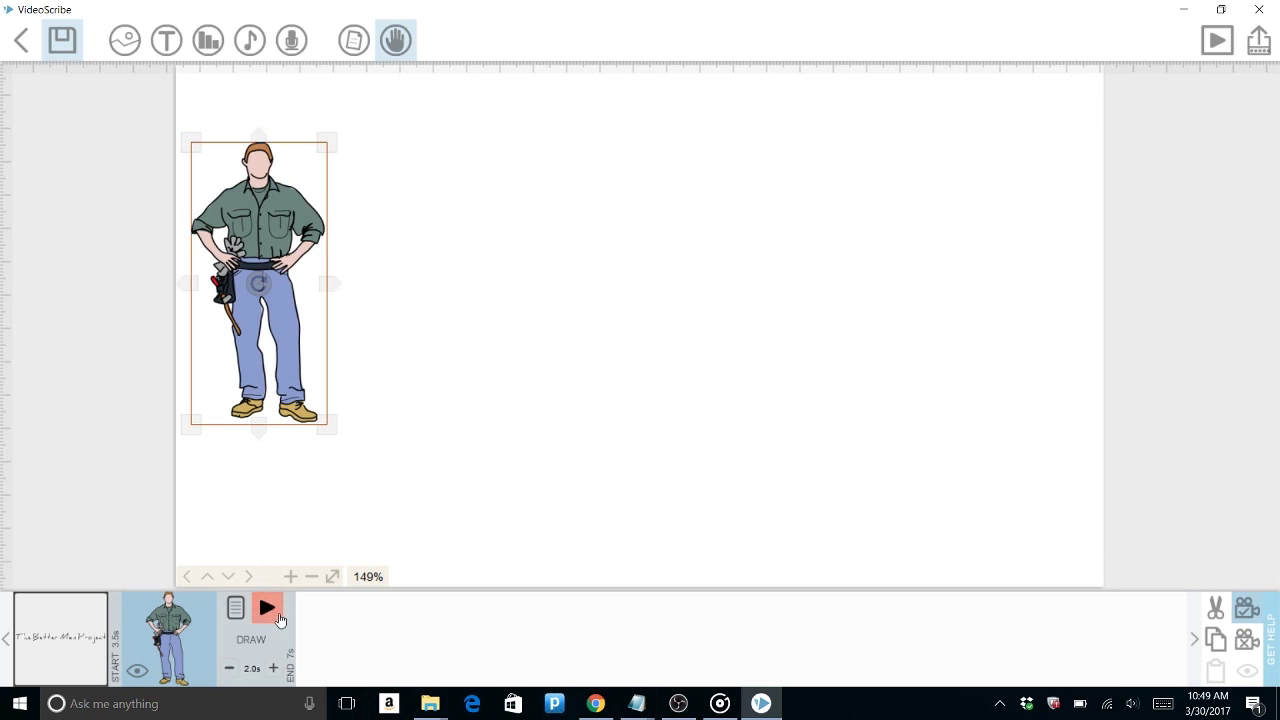
click(267, 608)
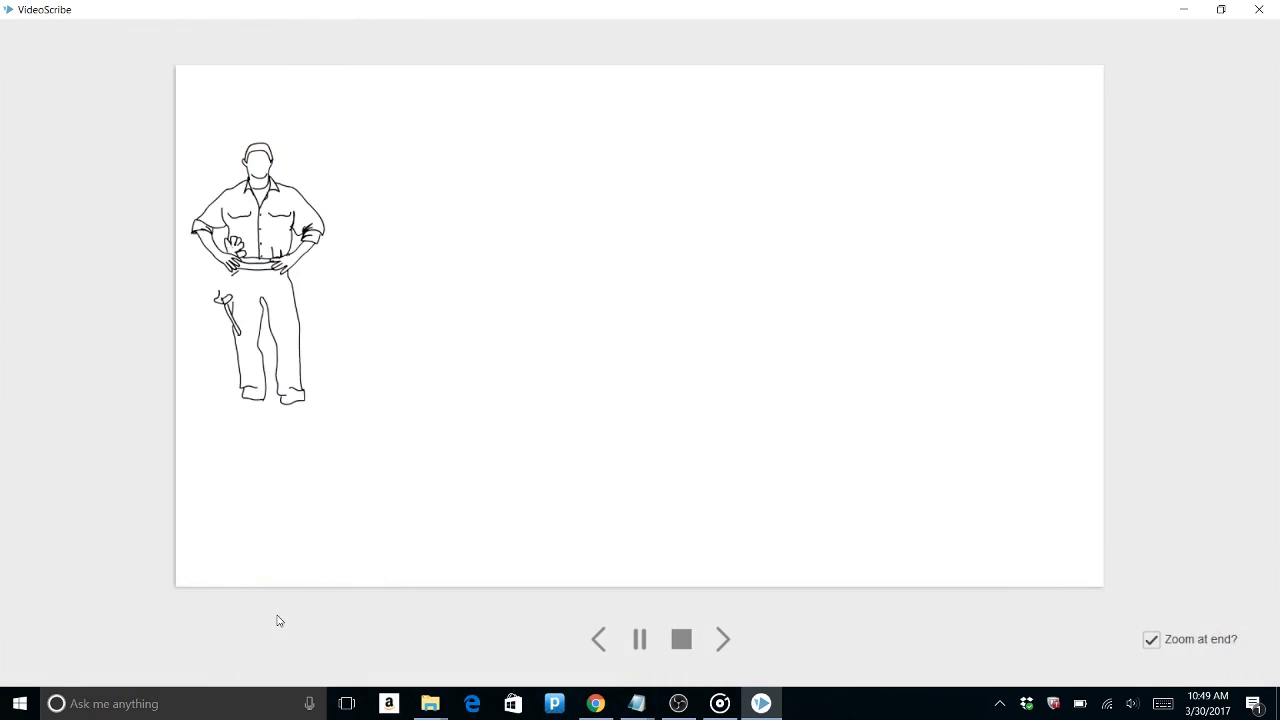
click(681, 639)
Step: Reset the worker's camera to the current view and preview the worker being drawn
click(172, 640)
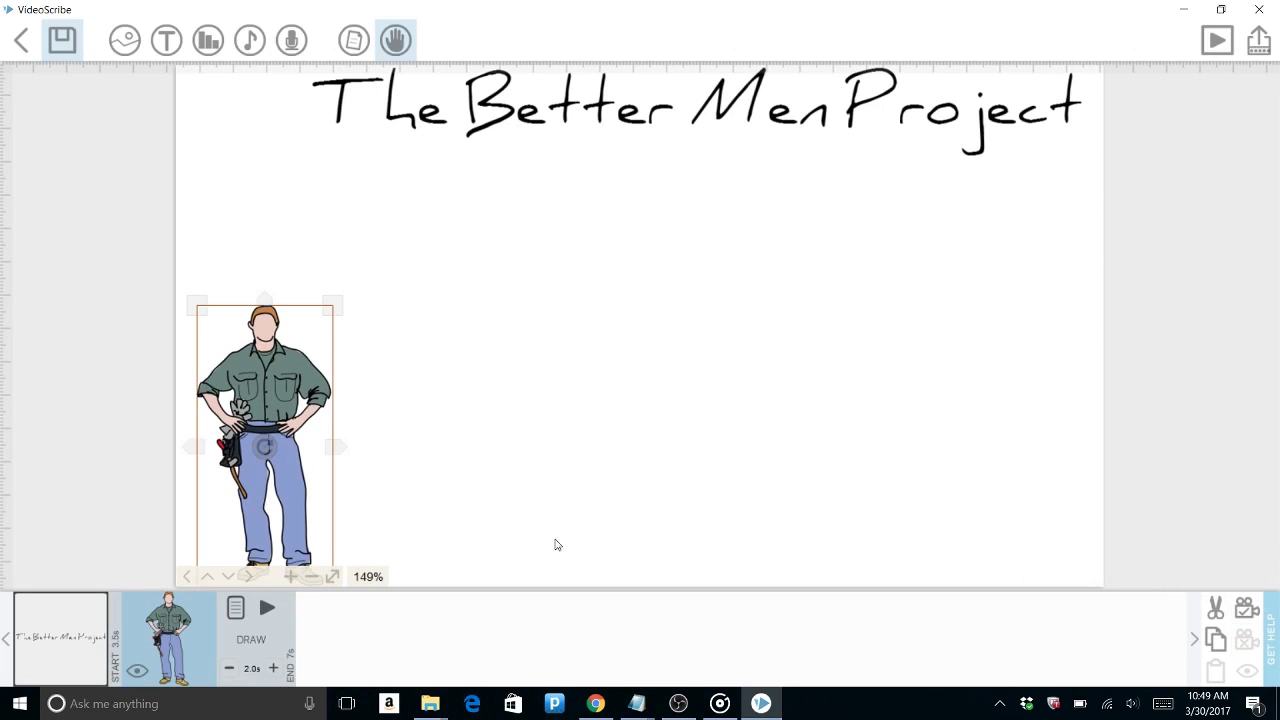
click(267, 607)
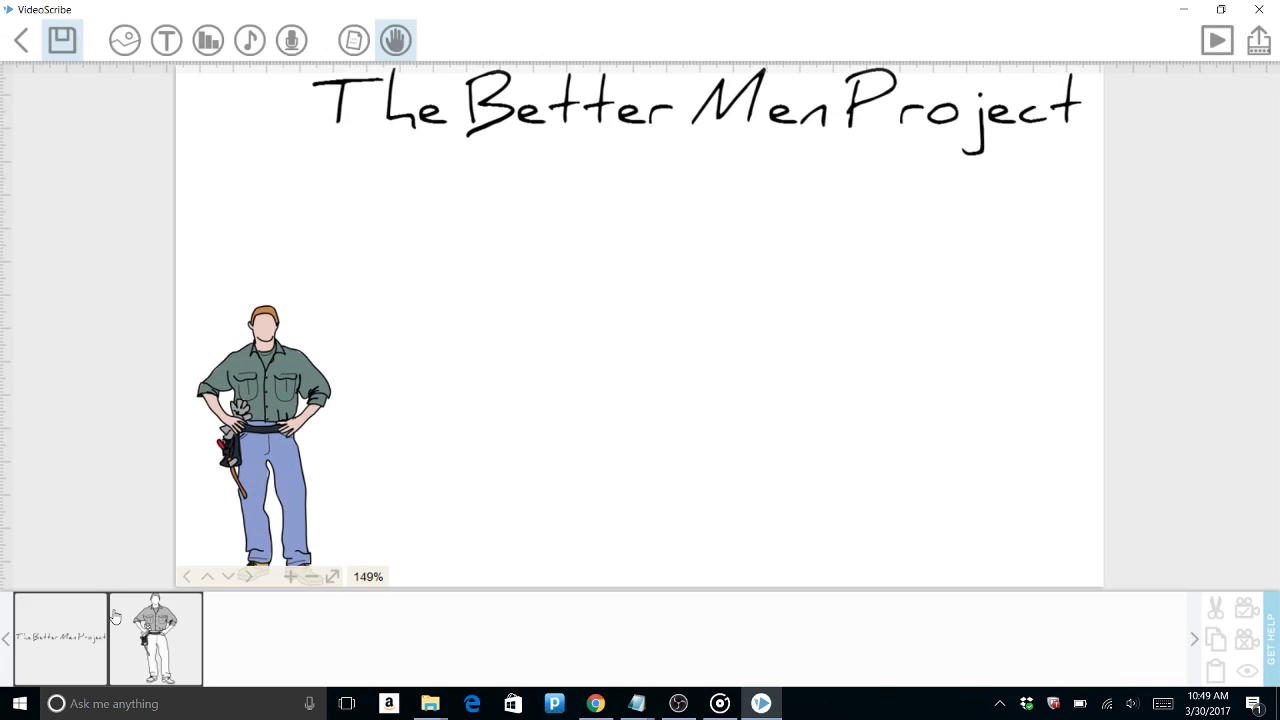
click(155, 638)
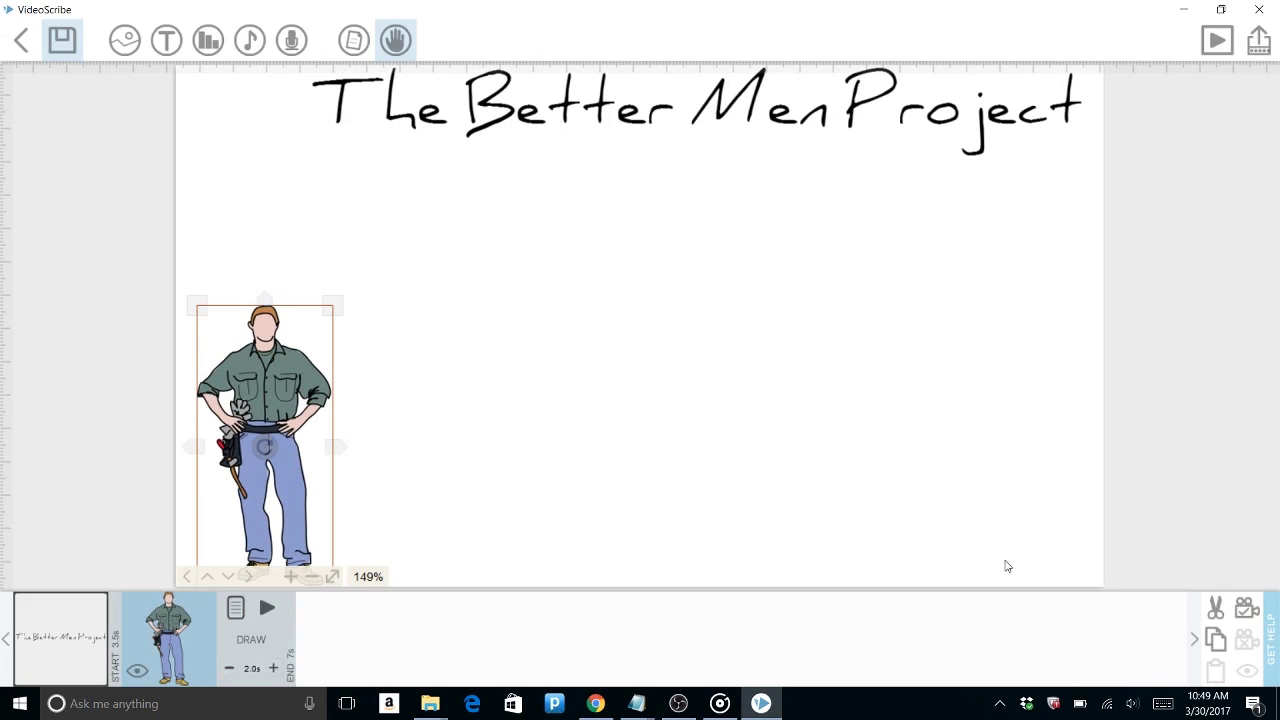
click(1247, 612)
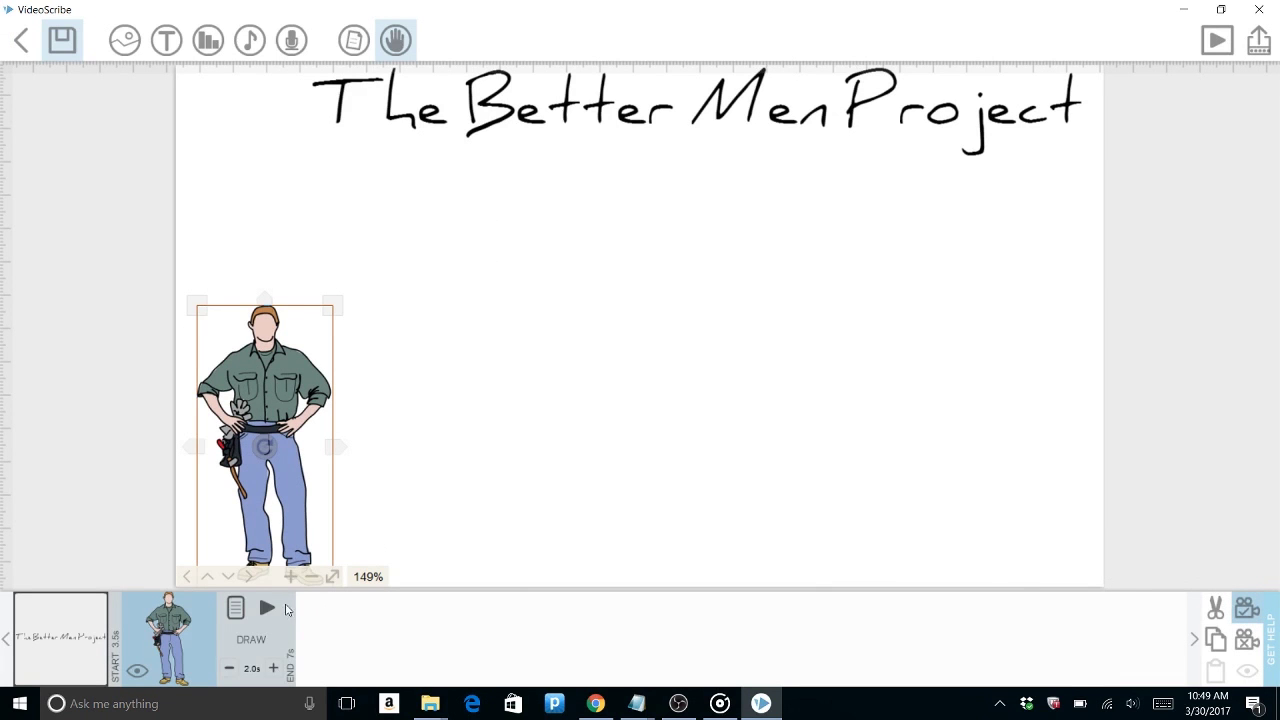
click(235, 607)
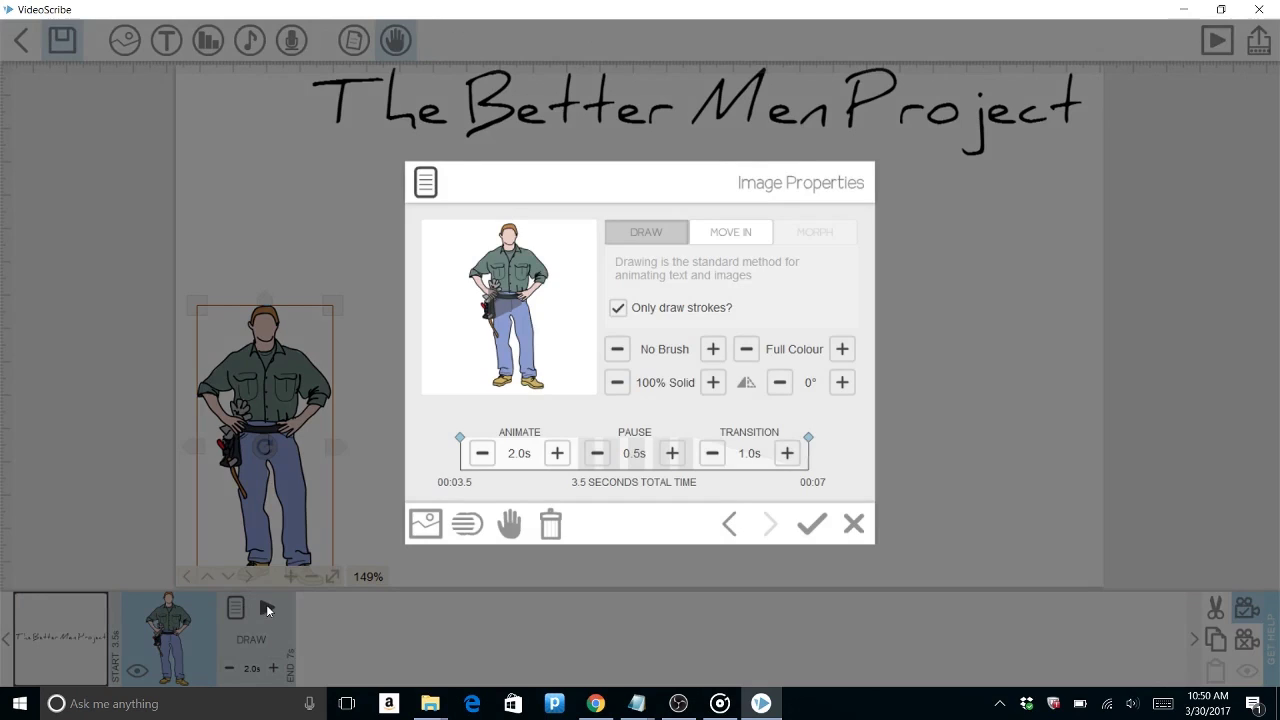
click(267, 609)
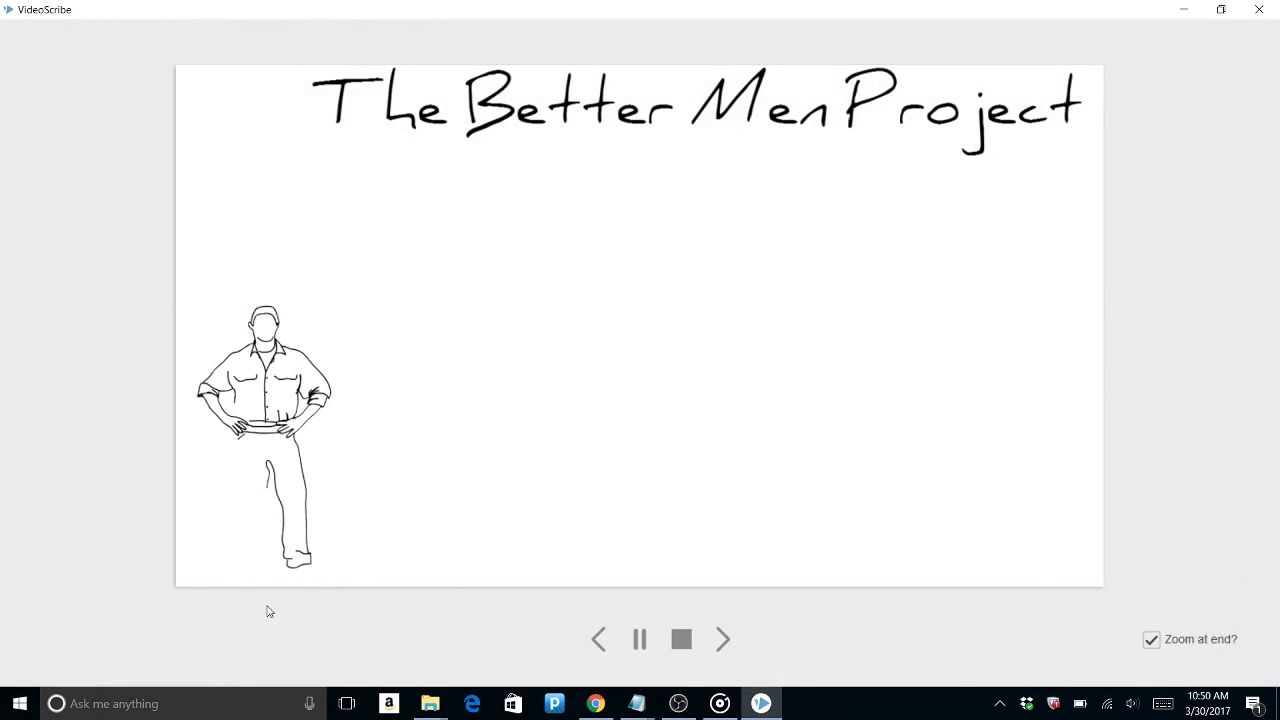
click(686, 637)
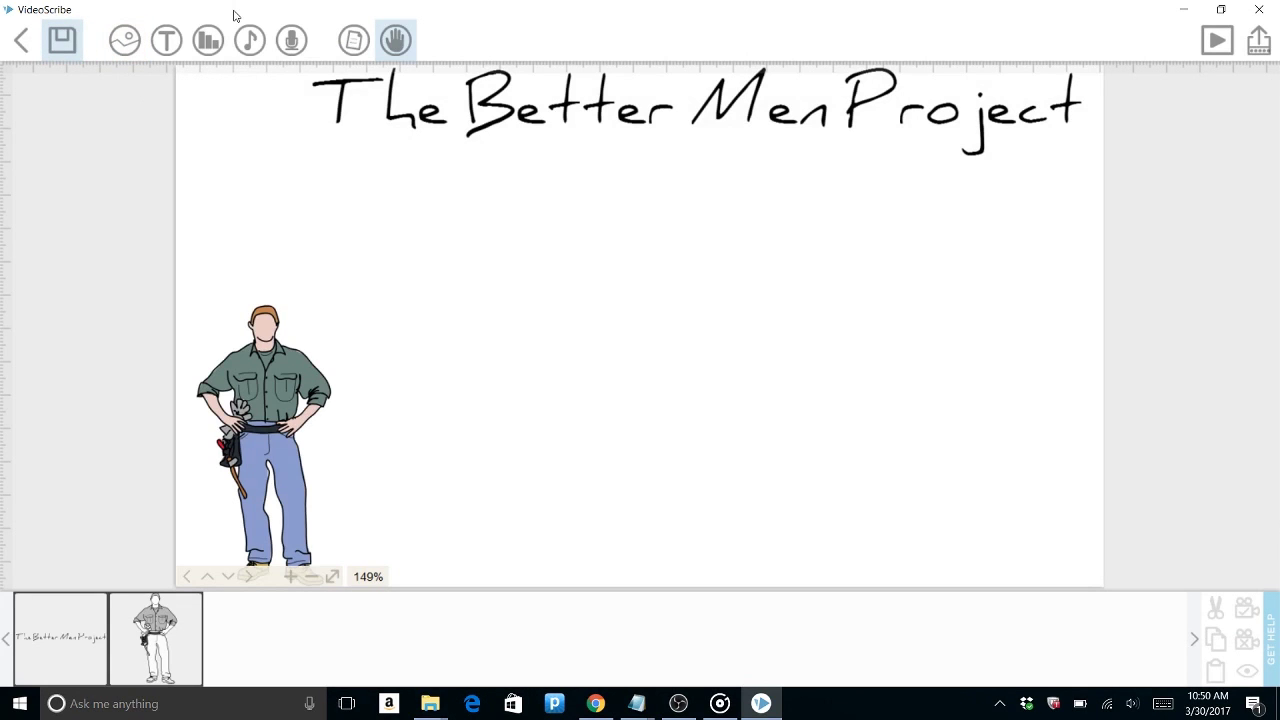
Step: Add the text 'Idea' in green Hobo Std font to the canvas
click(167, 42)
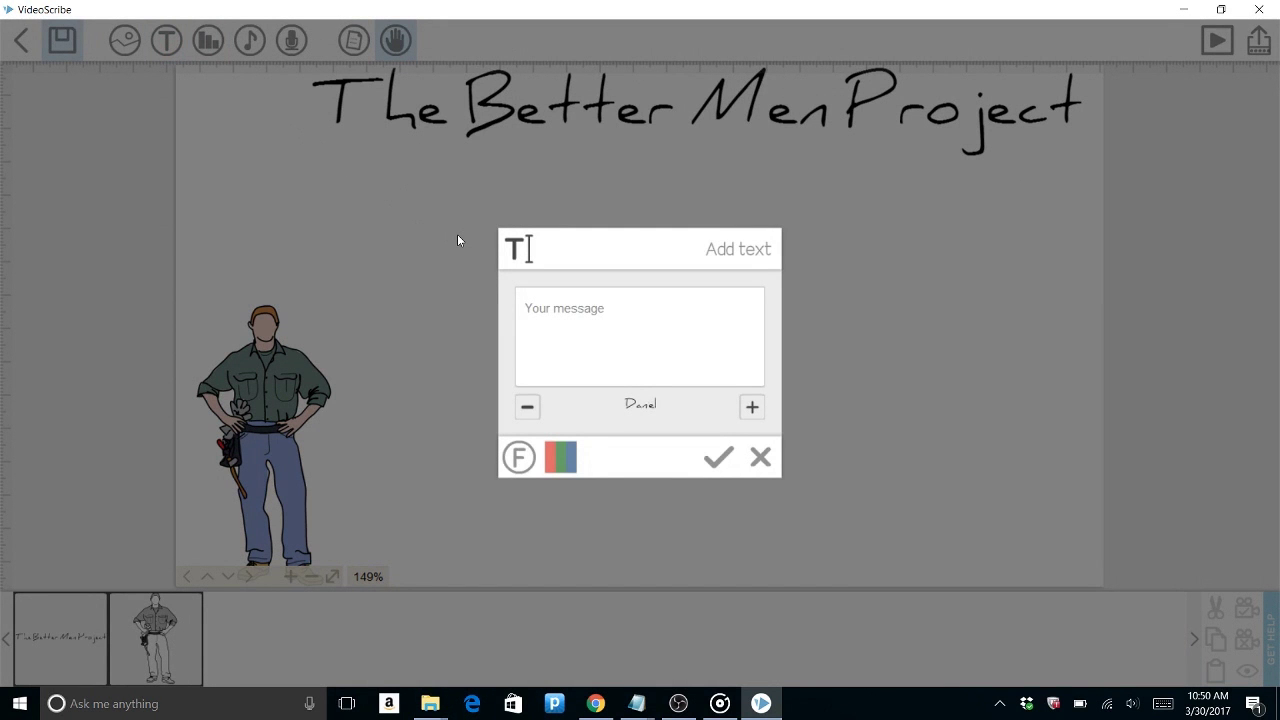
text(Idea)
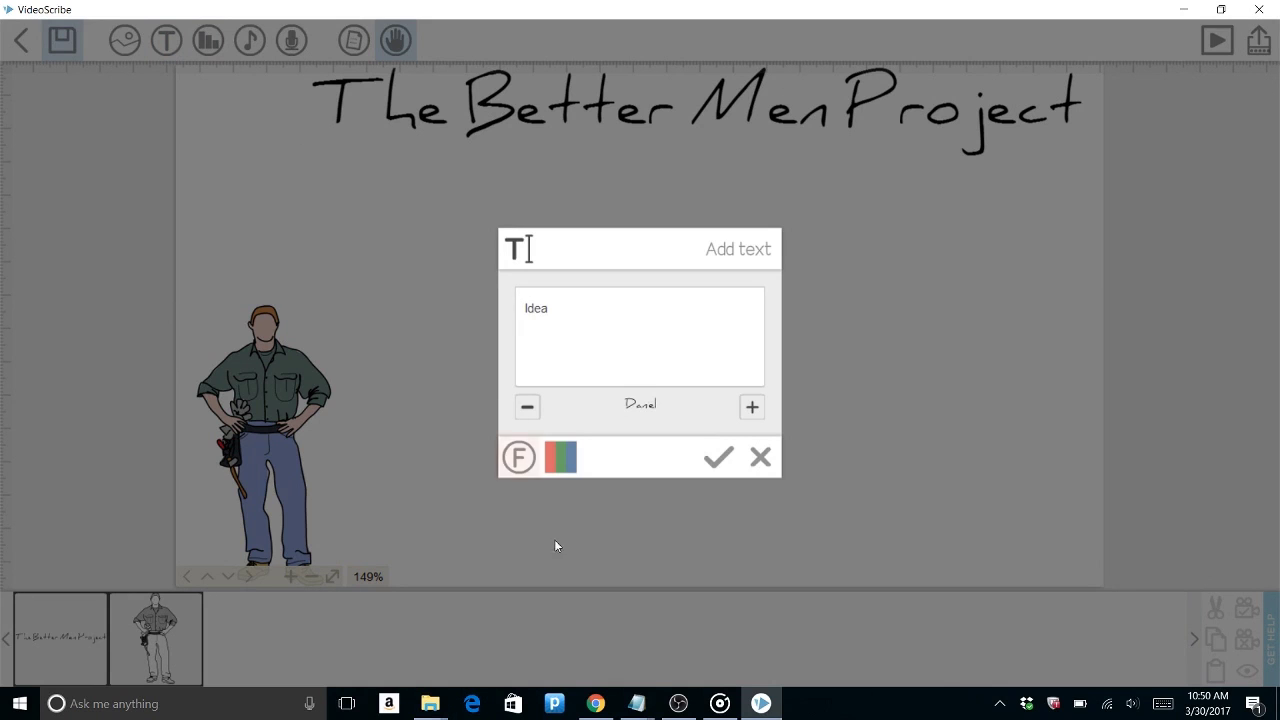
click(561, 456)
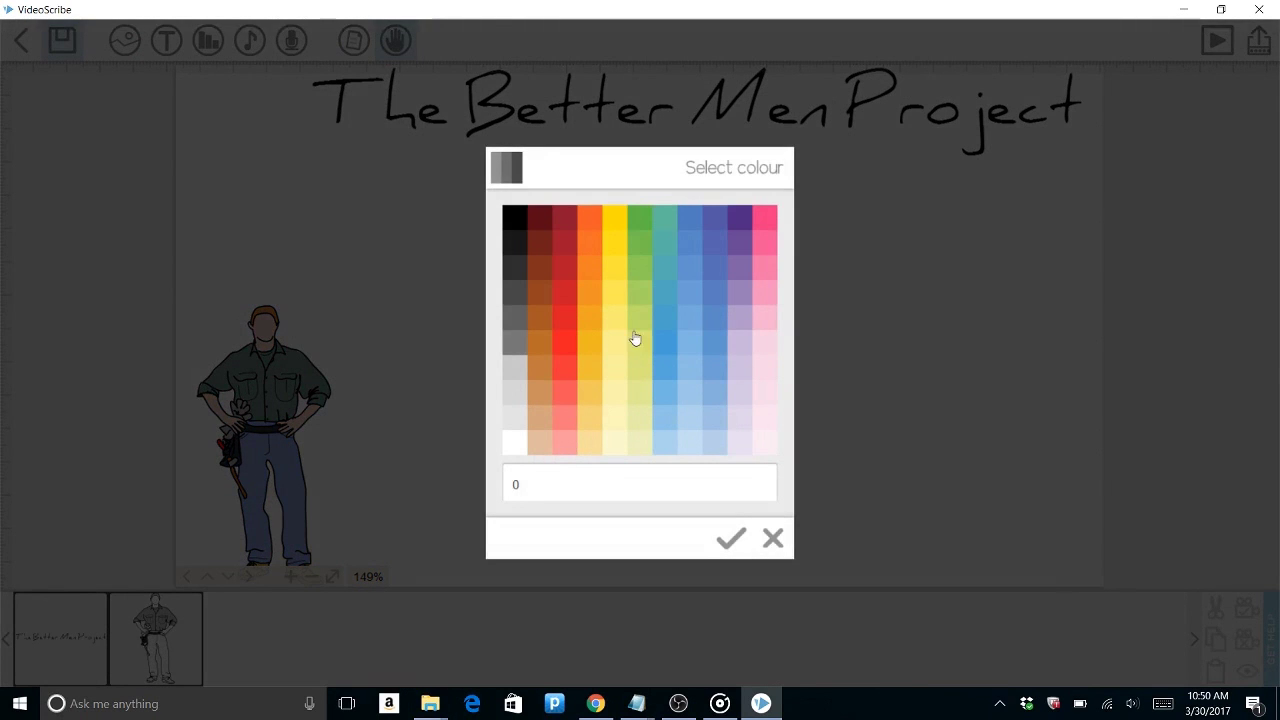
click(637, 220)
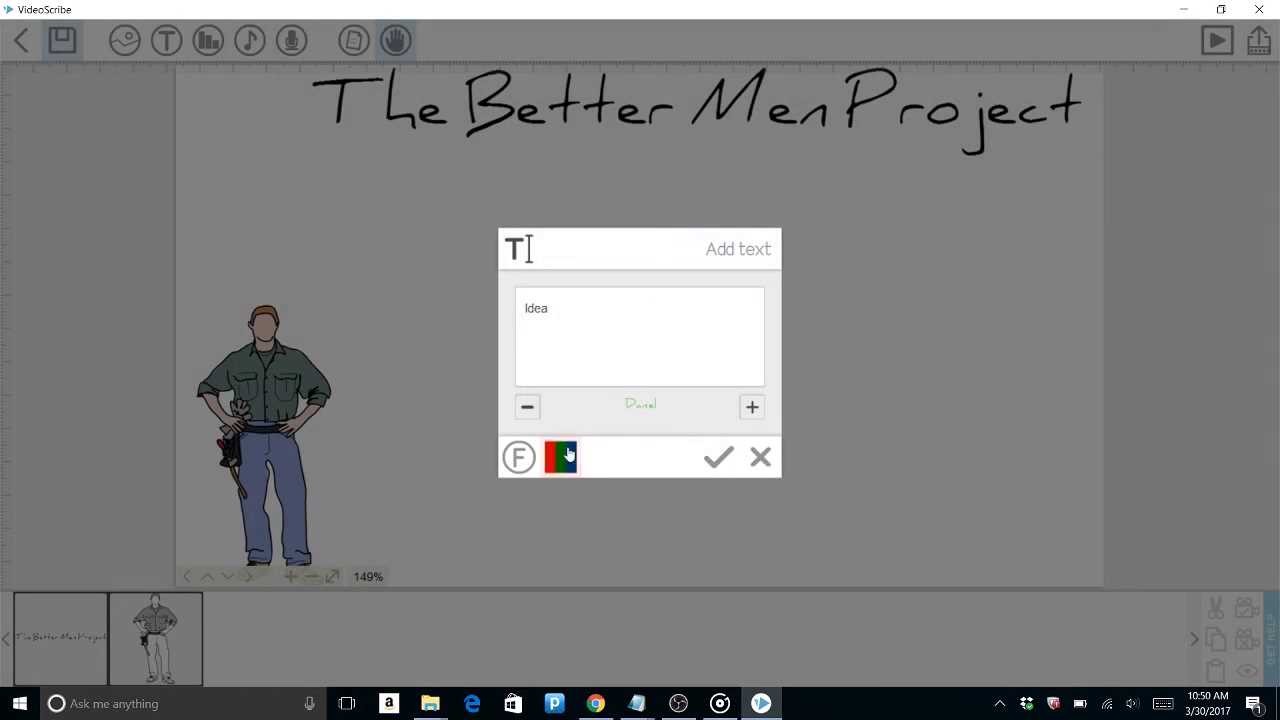
click(527, 407)
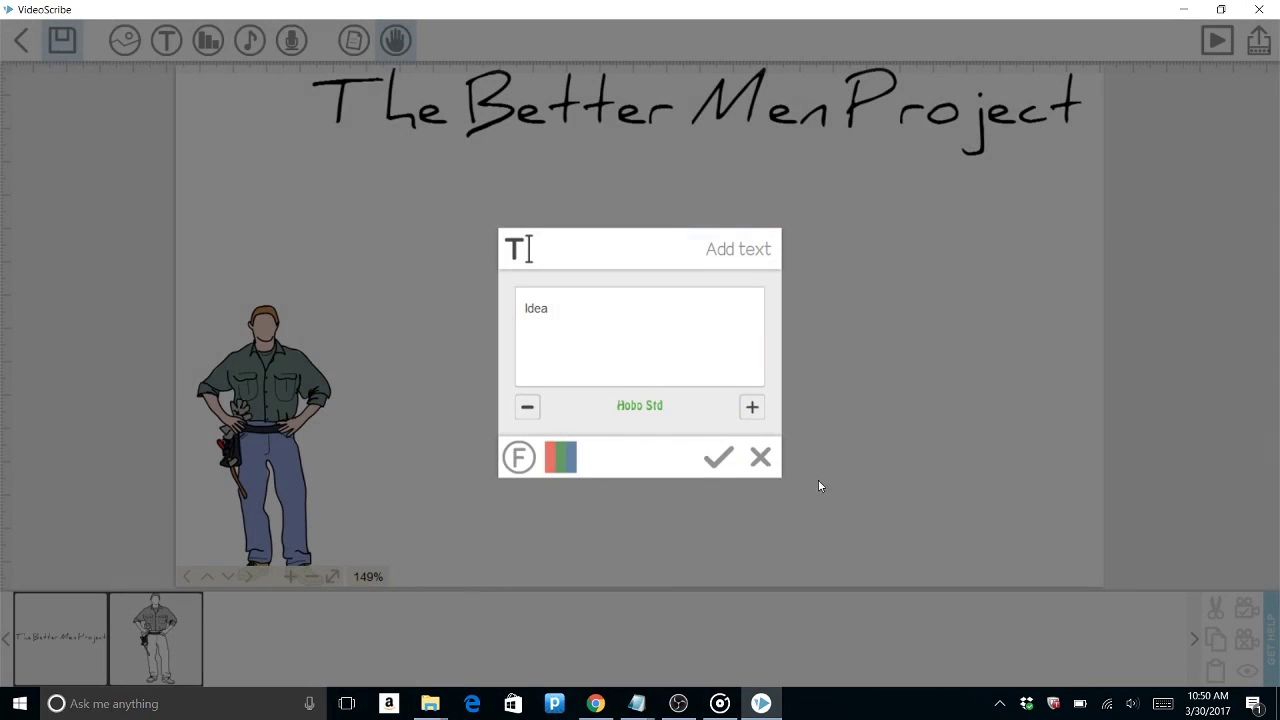
click(718, 457)
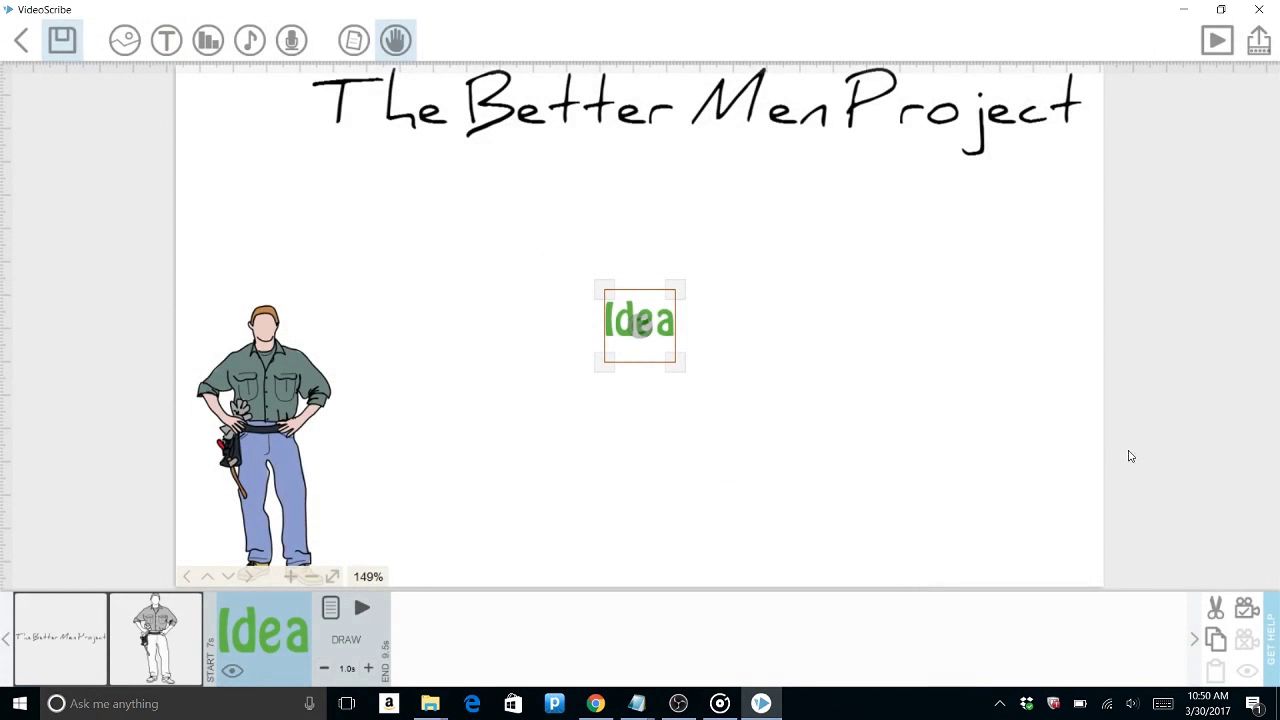
Step: Duplicate the Idea text, place it to the right, and make it red
click(1216, 642)
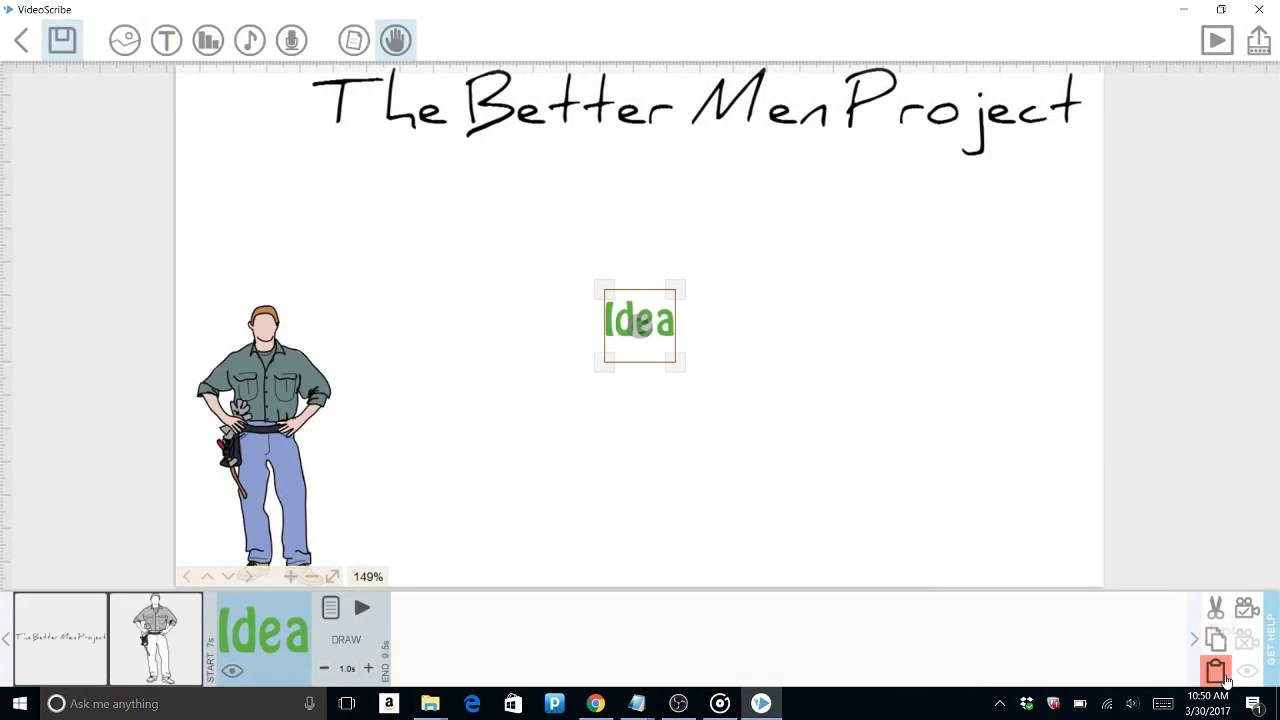
click(1216, 671)
drag(663, 357, 784, 358)
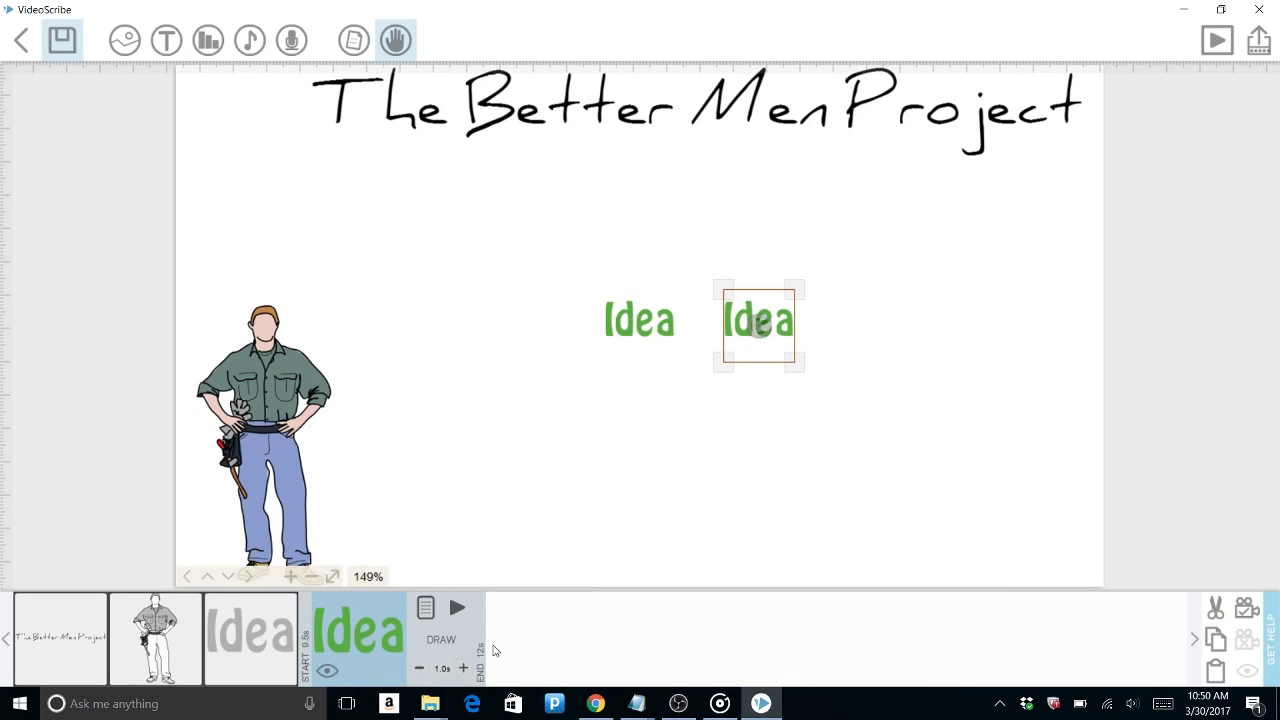
click(427, 609)
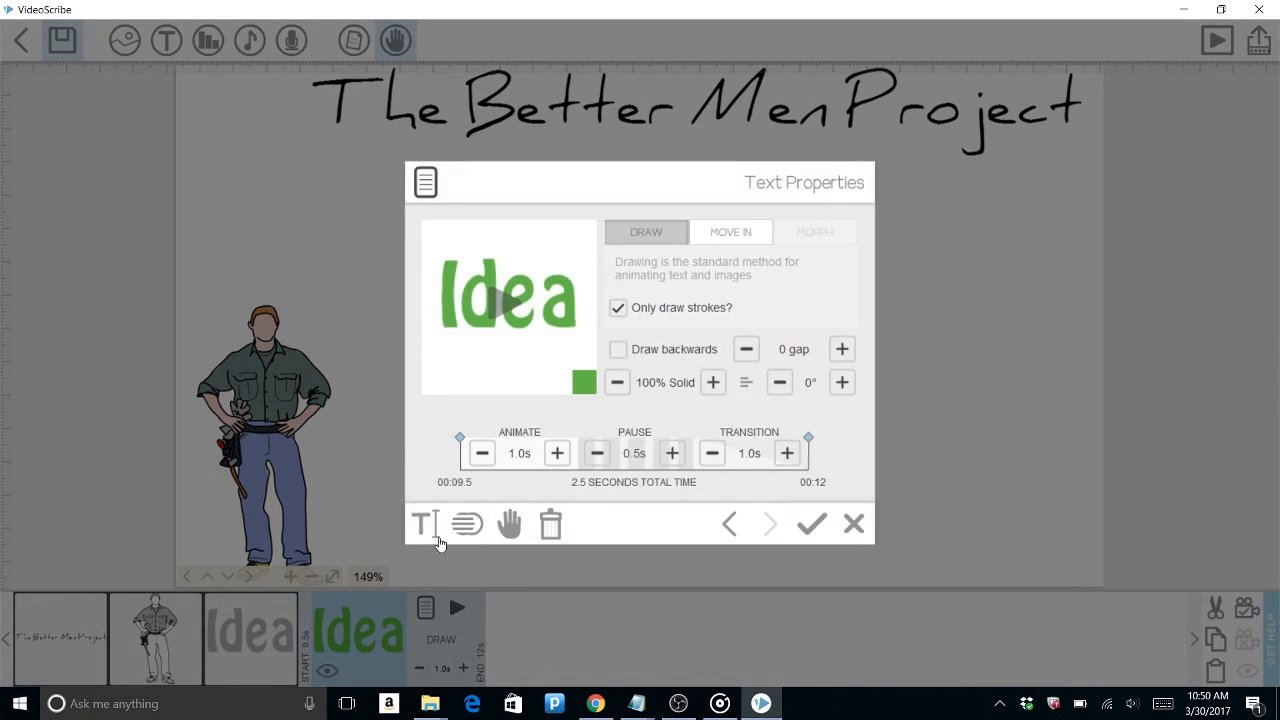
click(579, 382)
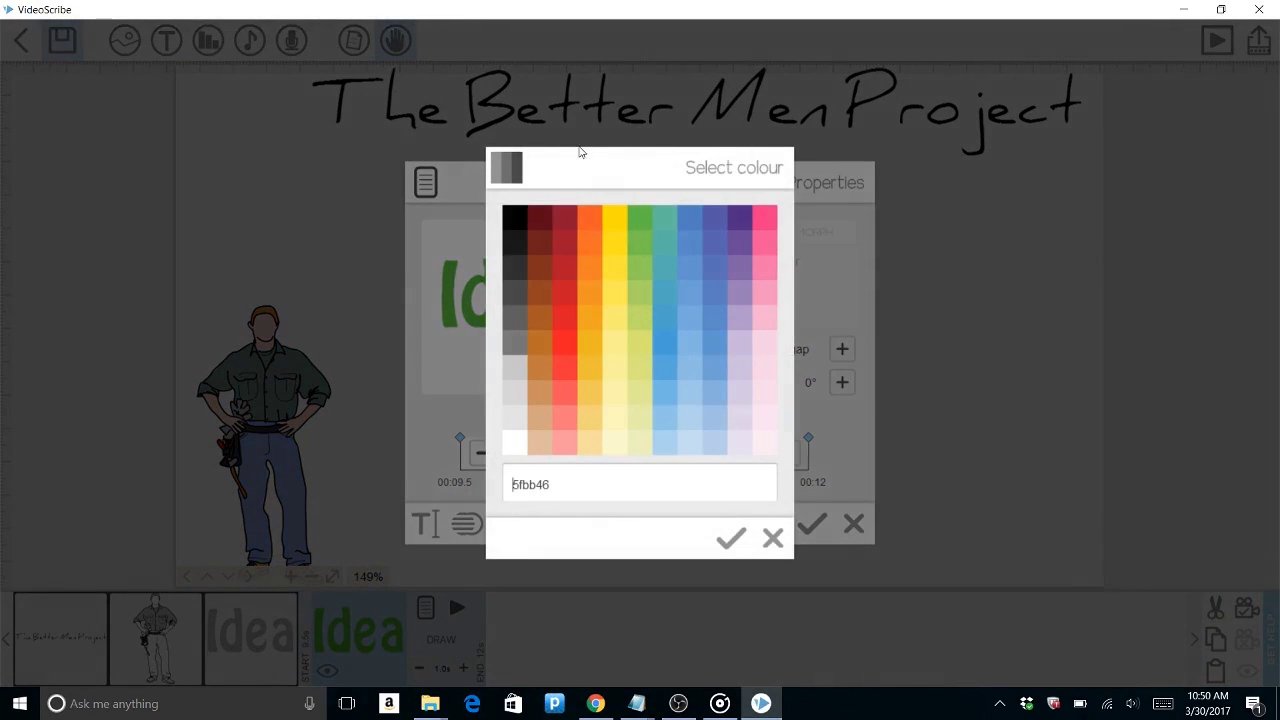
click(571, 349)
click(731, 538)
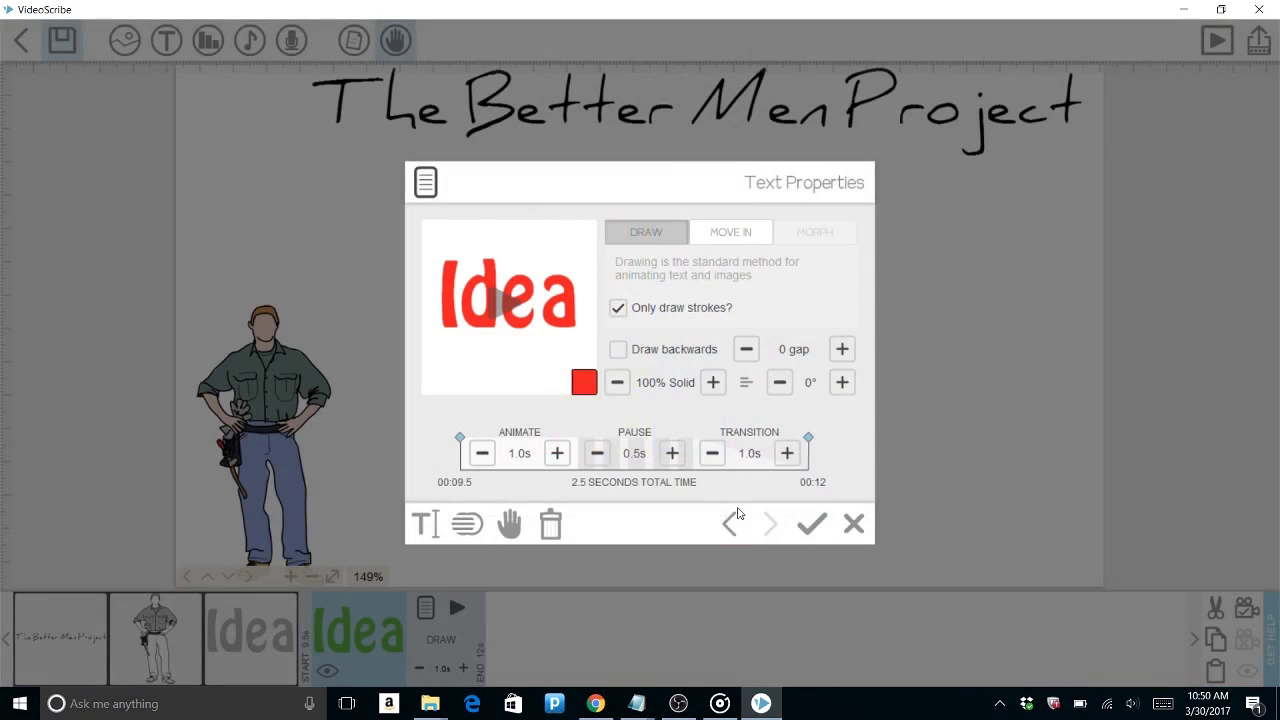
click(812, 524)
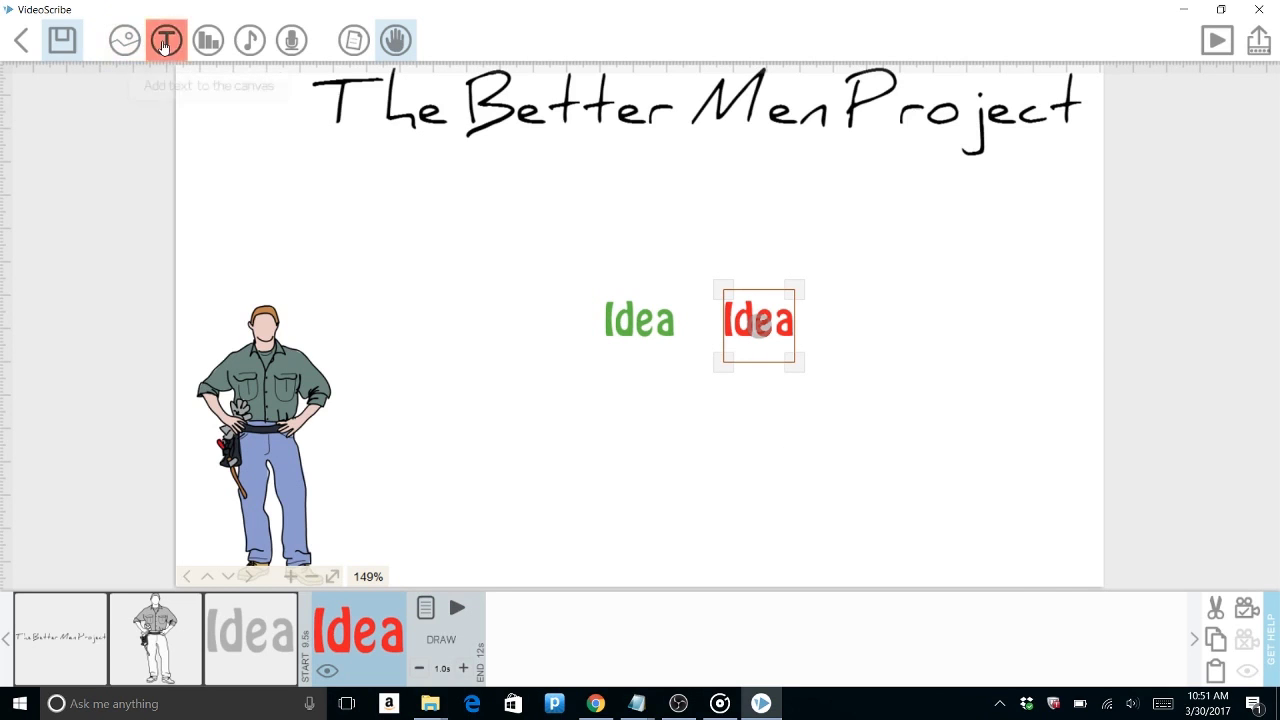
Step: Start a new text element, then cancel it
click(165, 42)
text(()
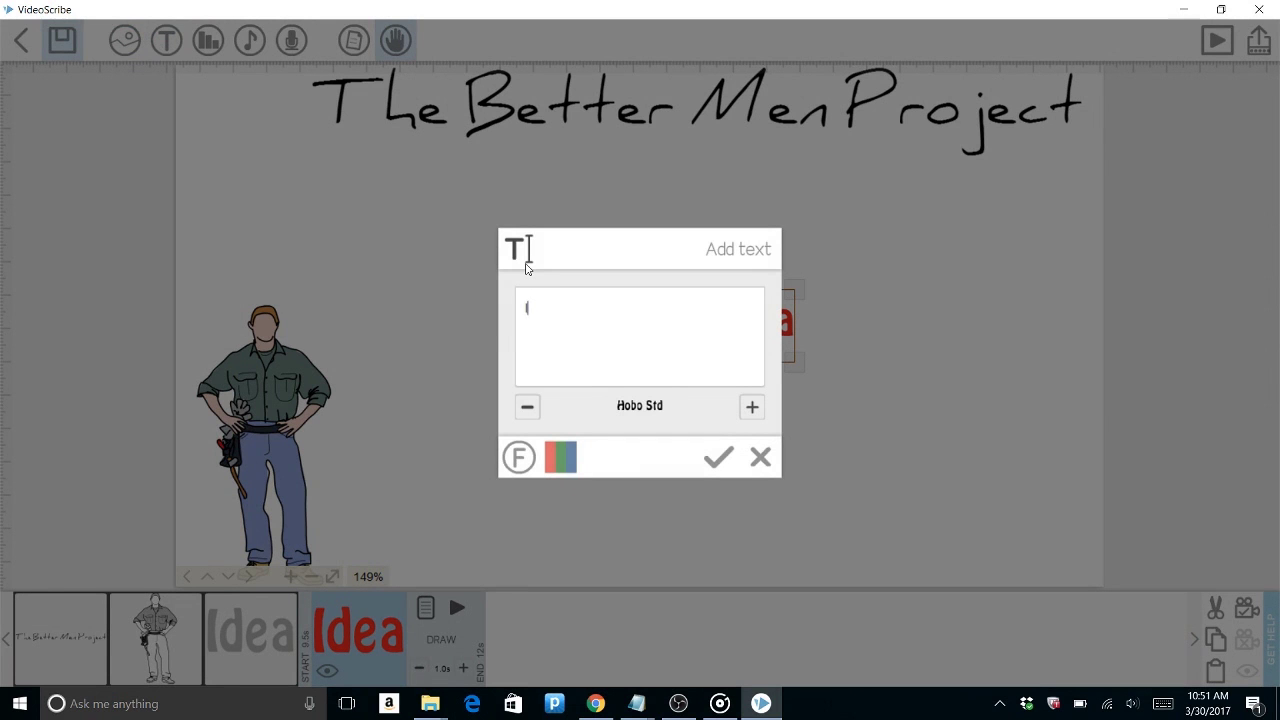
key(BackSpace)
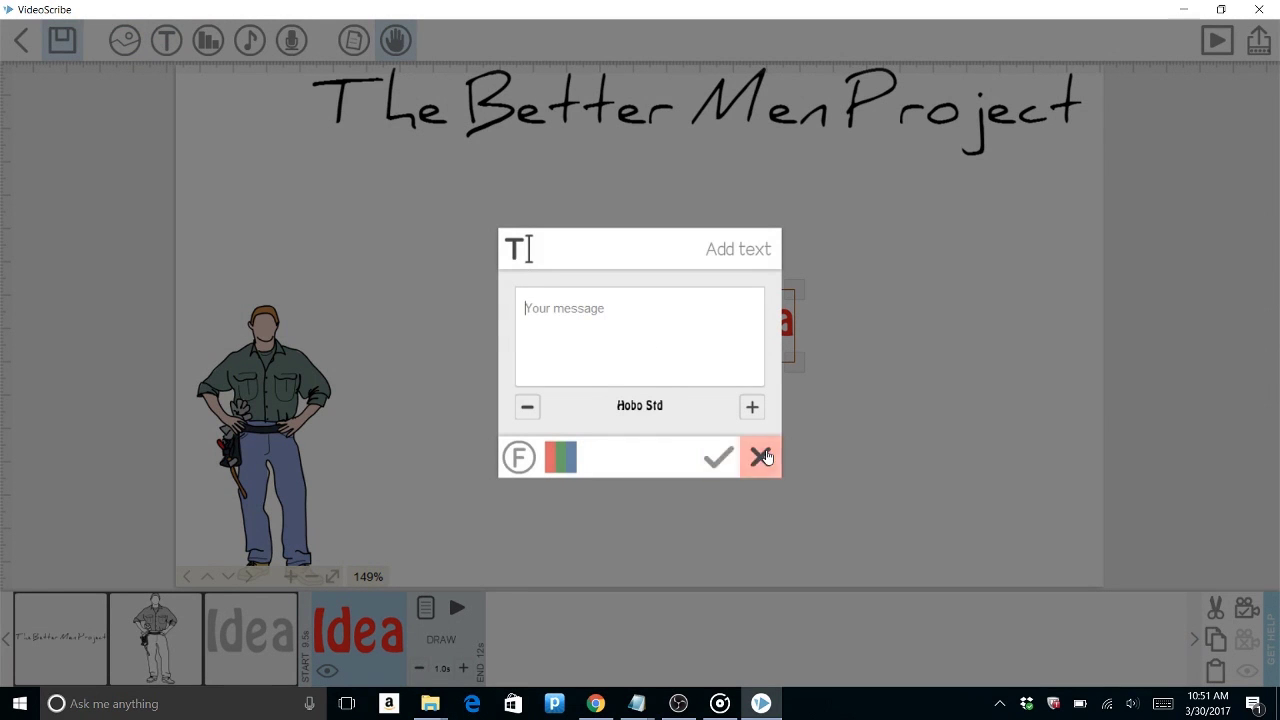
click(761, 456)
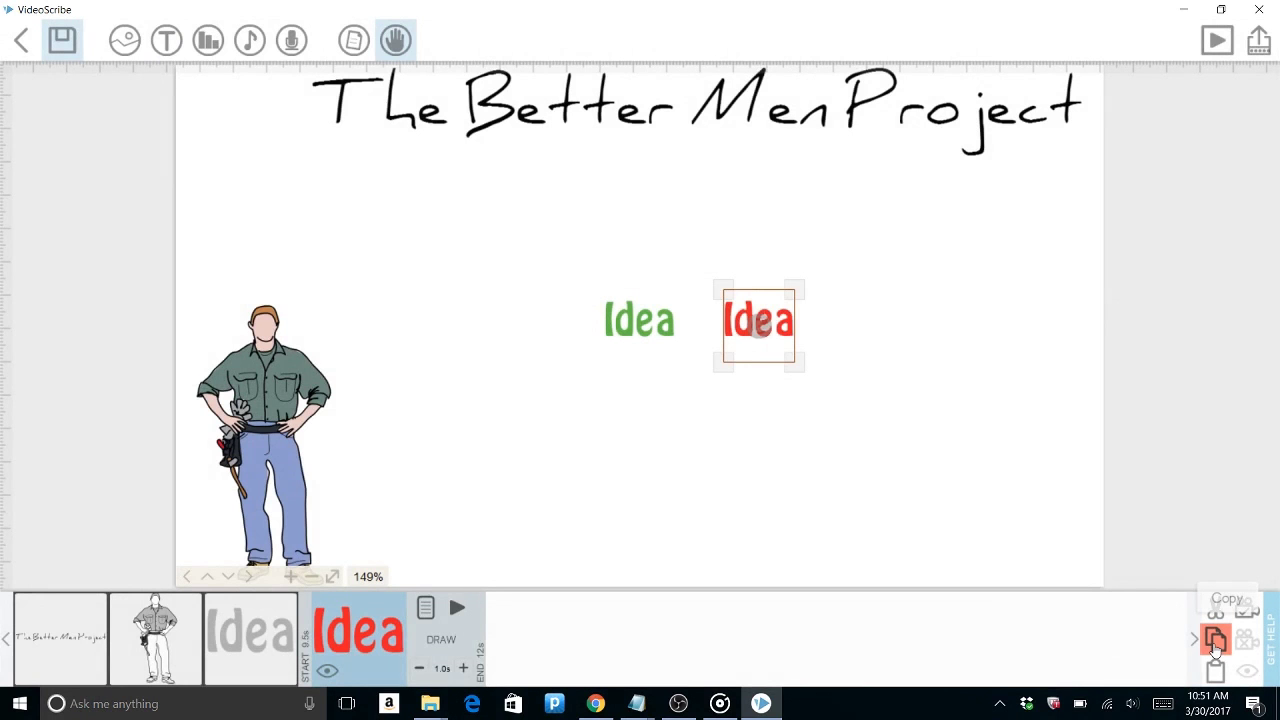
Step: Paste two copies of the red Idea below the red and green ones
click(1216, 645)
click(1215, 671)
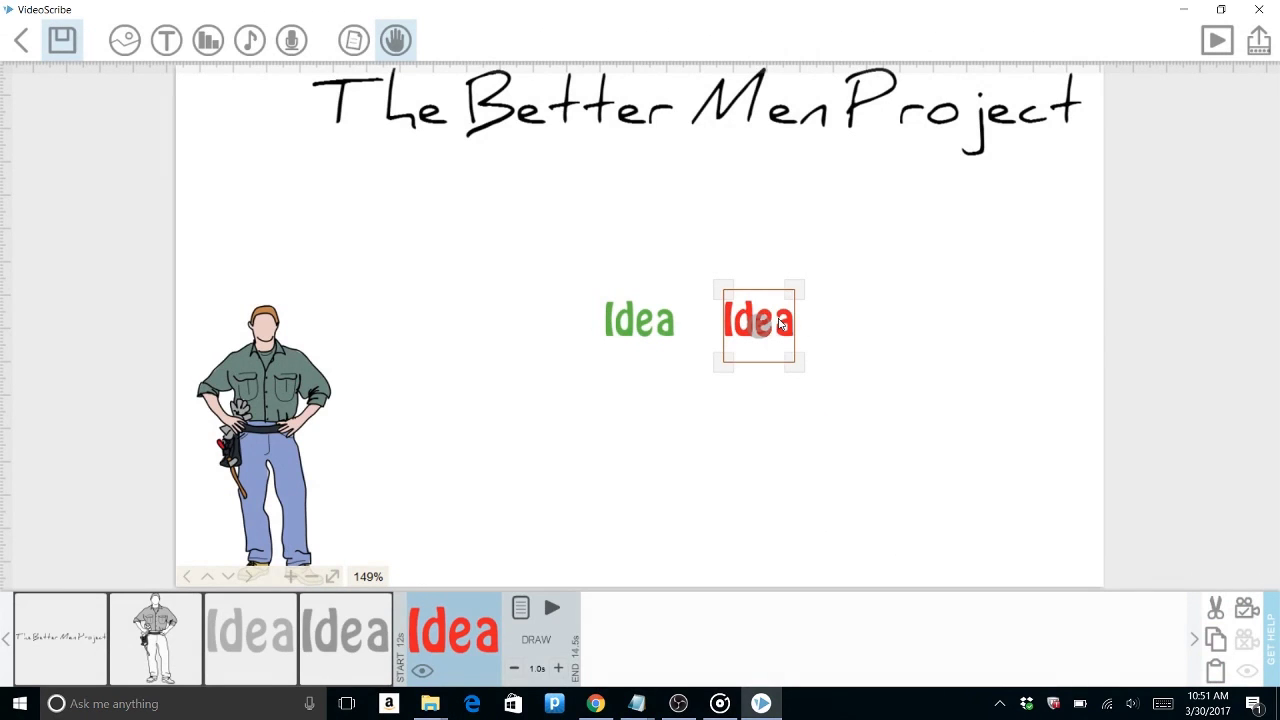
drag(781, 322, 781, 398)
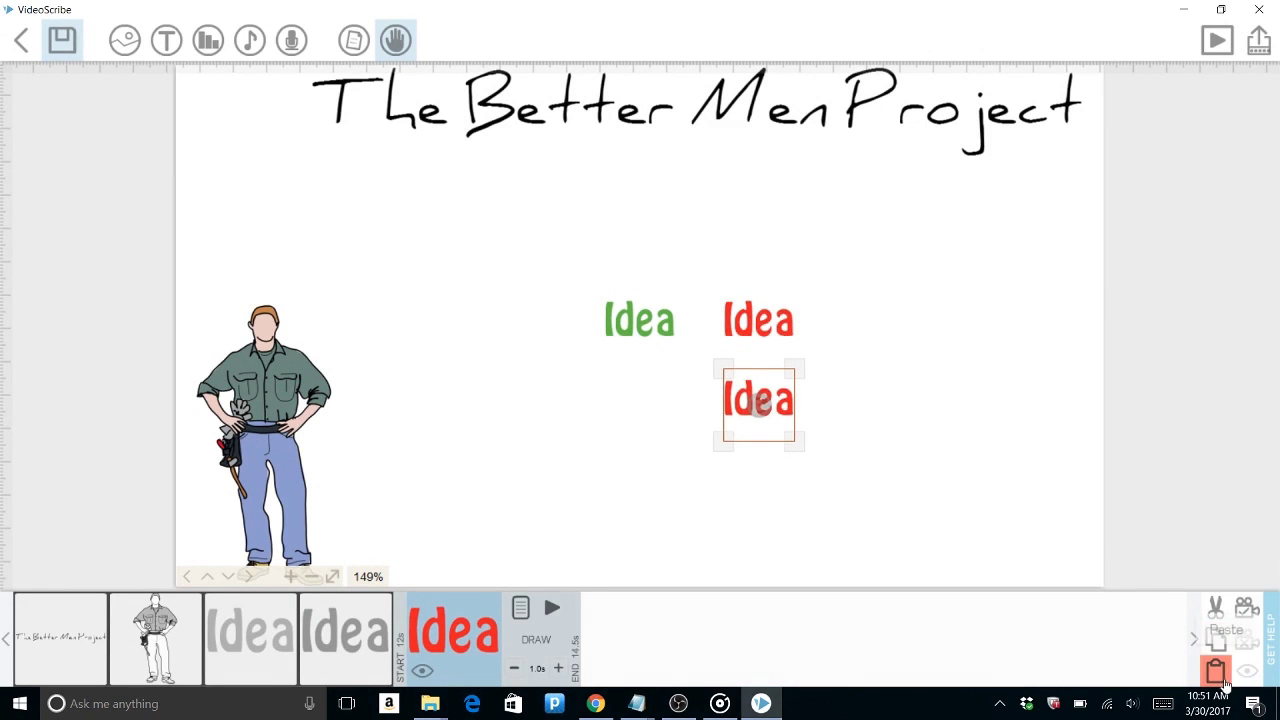
click(1216, 672)
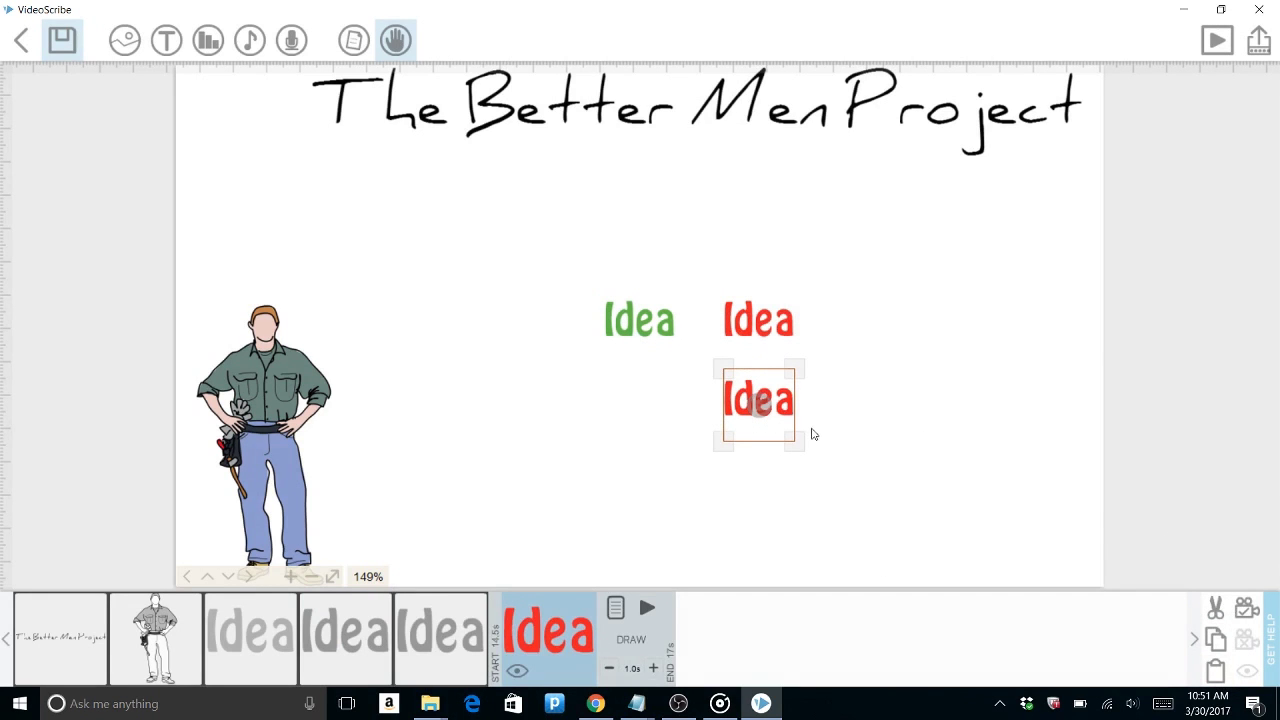
drag(787, 422, 671, 422)
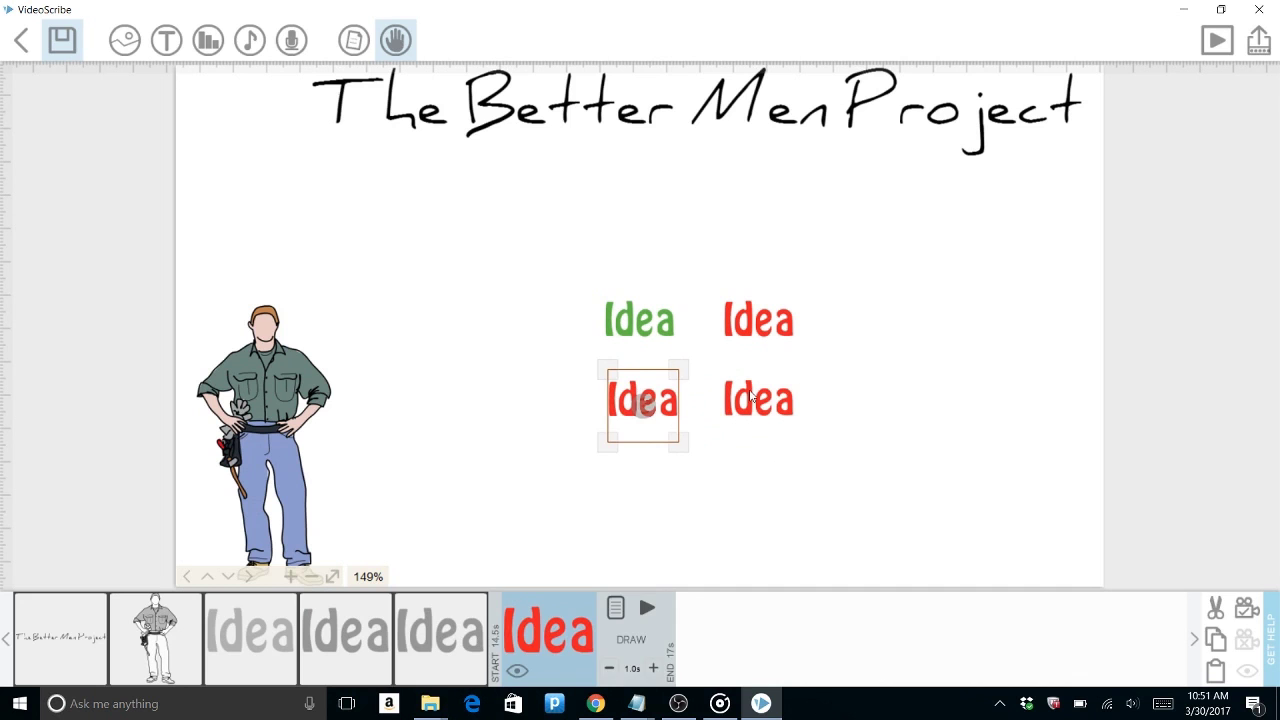
Step: Recolour the lower-right Idea to orange
click(752, 398)
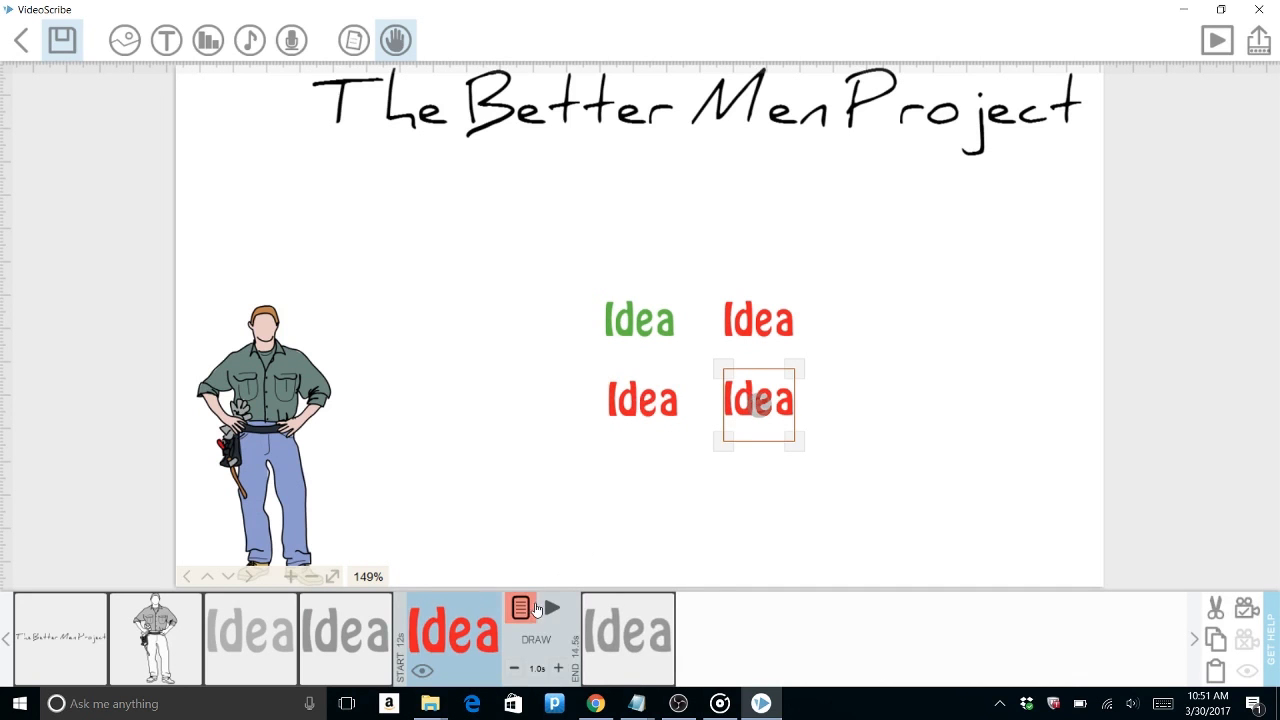
click(537, 609)
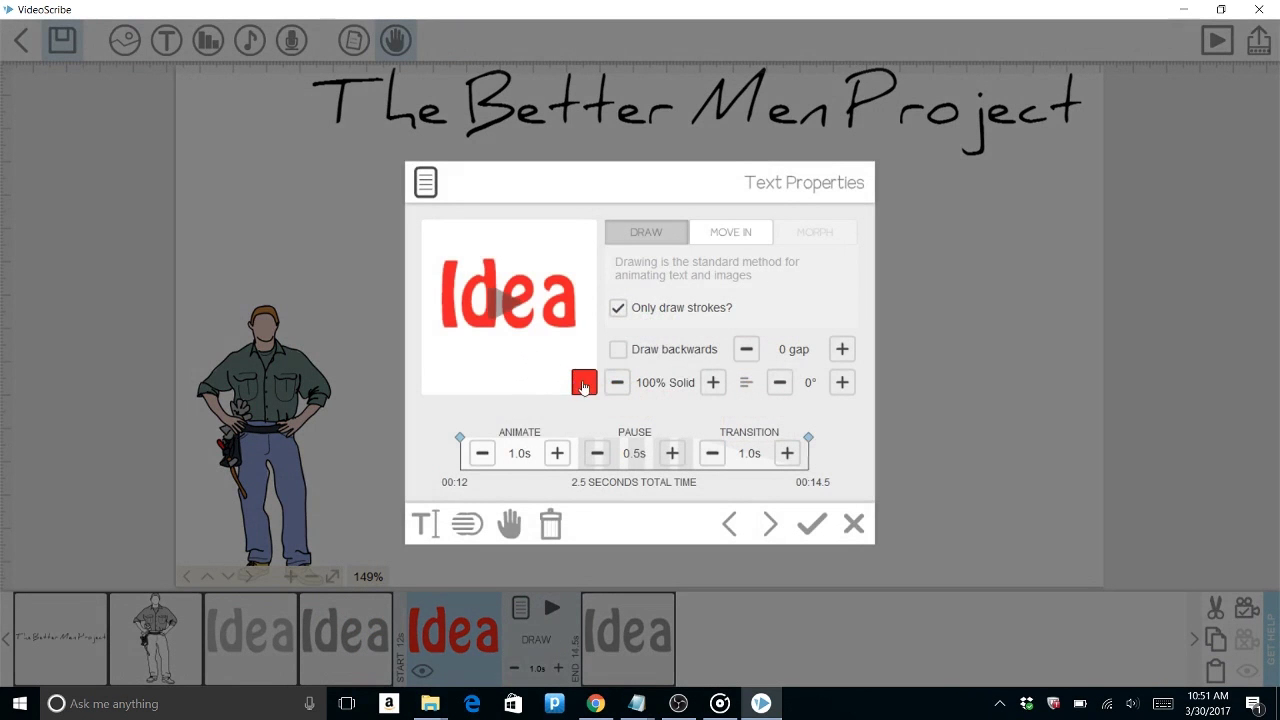
click(584, 388)
click(592, 217)
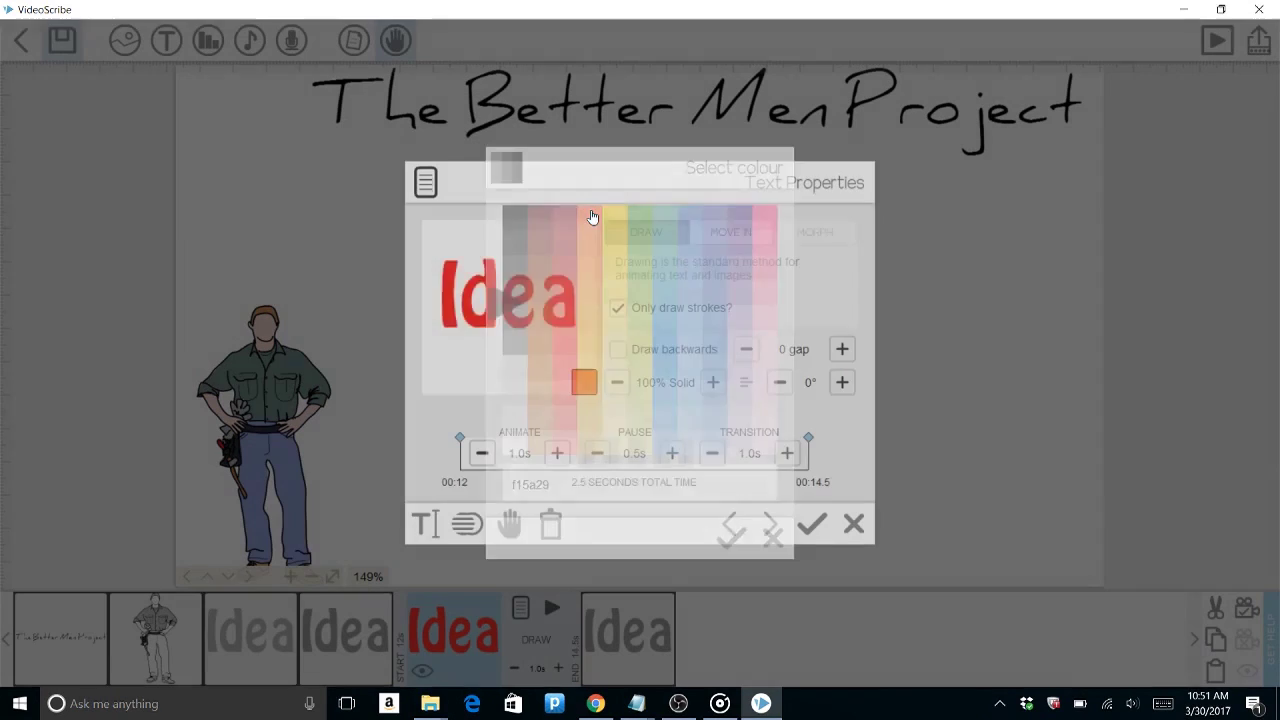
click(812, 524)
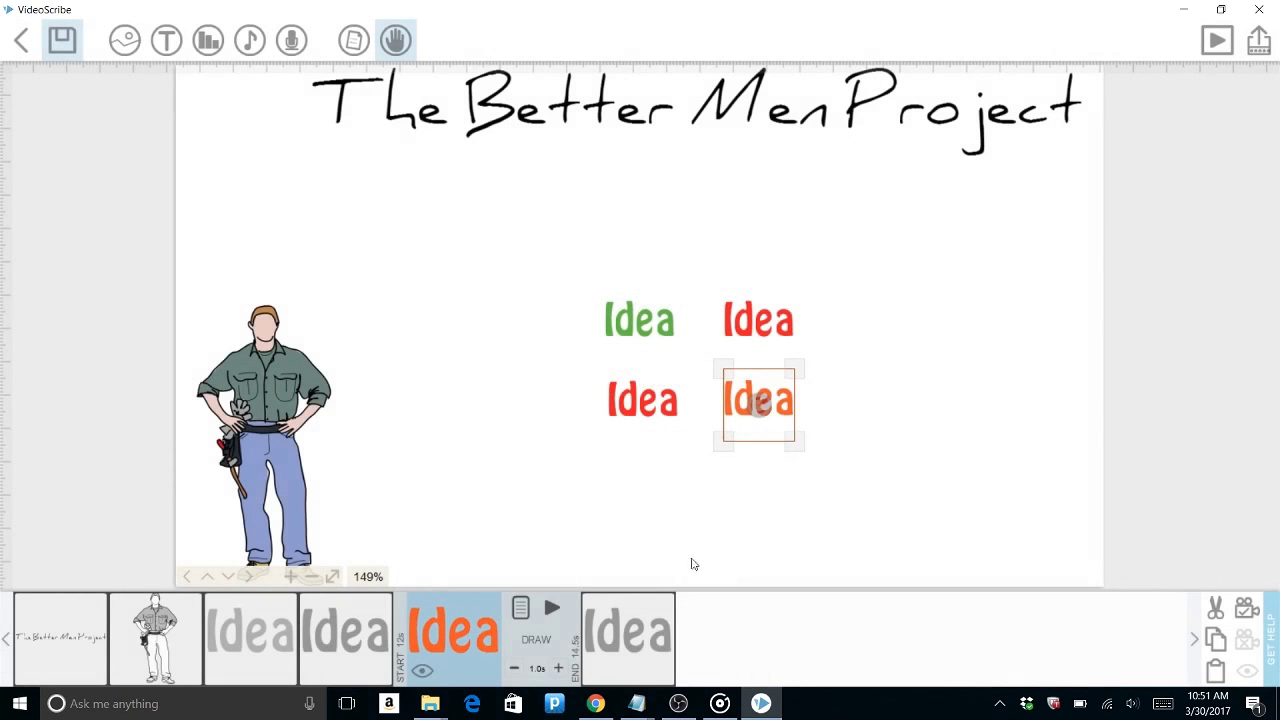
Step: Recolour the lower-left Idea to blue
click(645, 627)
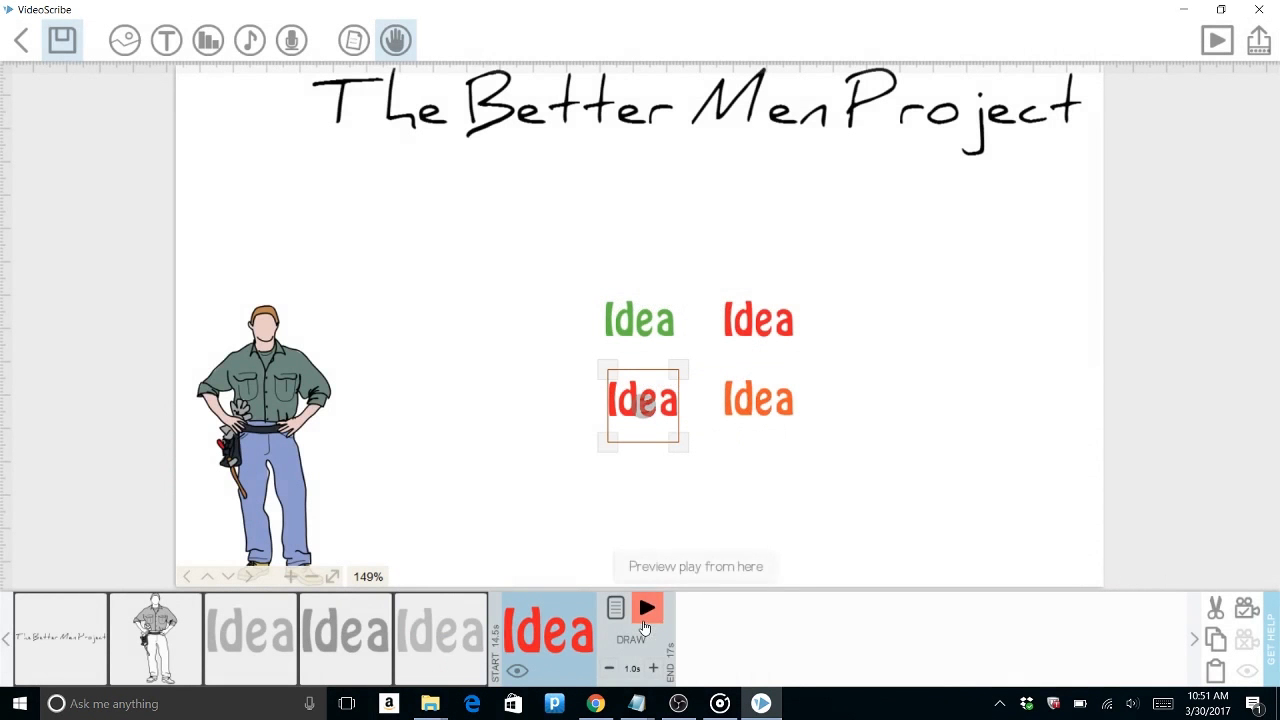
click(614, 607)
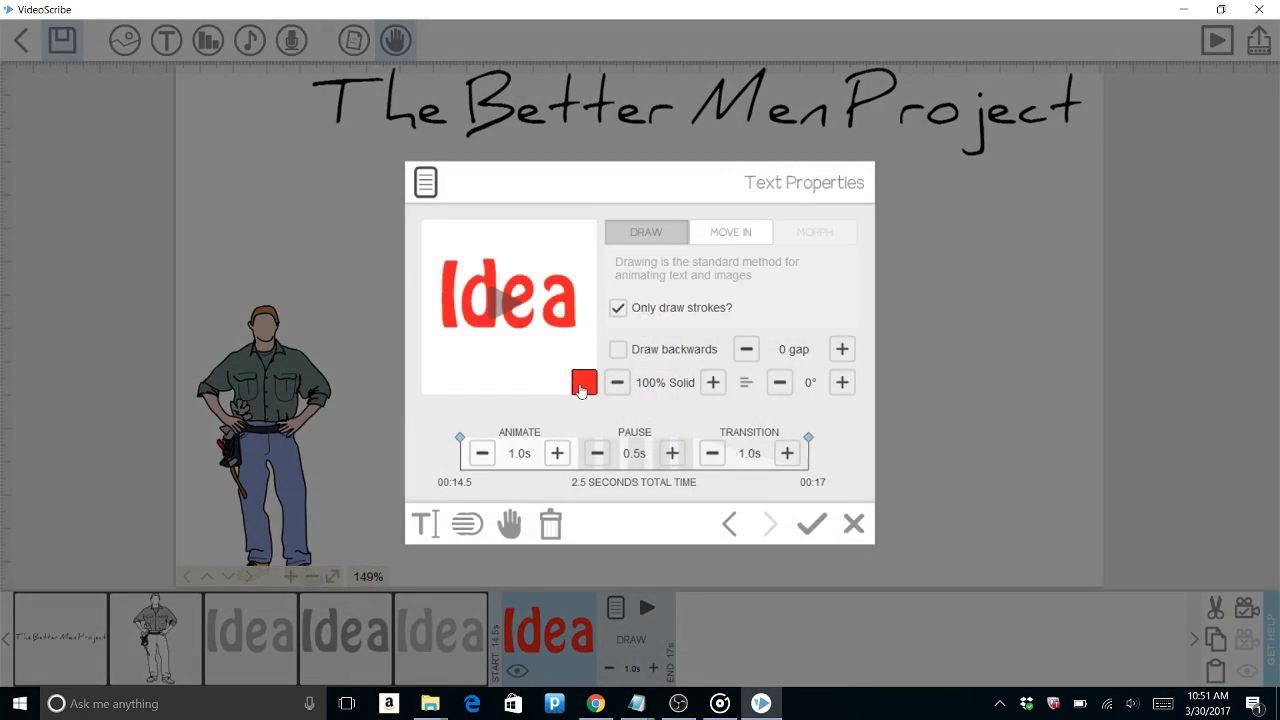
click(584, 382)
click(666, 350)
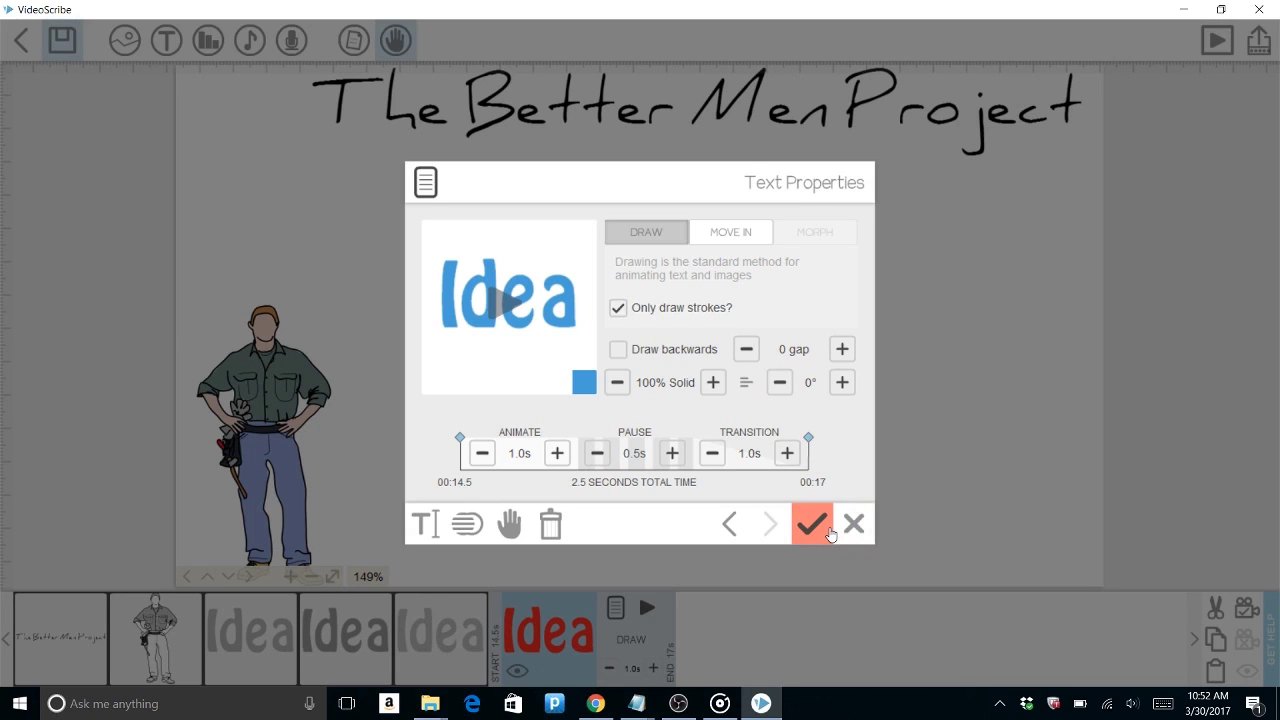
click(812, 523)
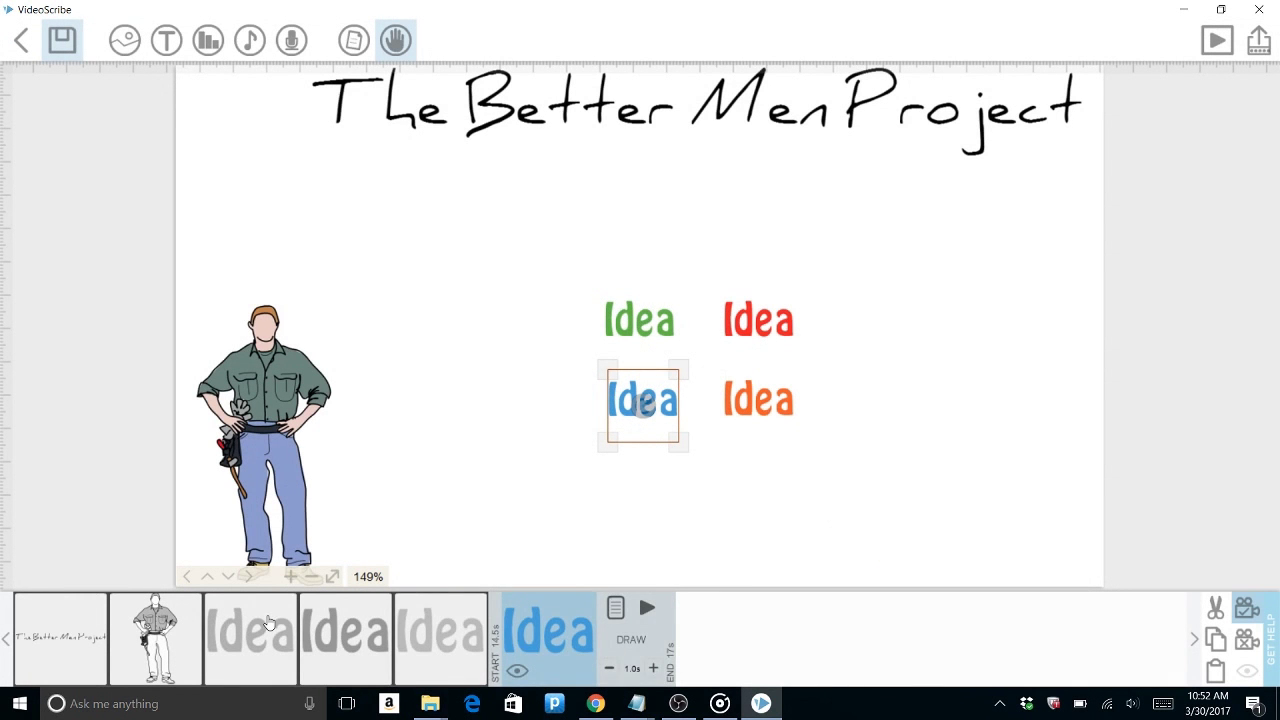
Step: Clear and reset the four Idea labels' camera to the current view, then preview from the title
shift+click(268, 624)
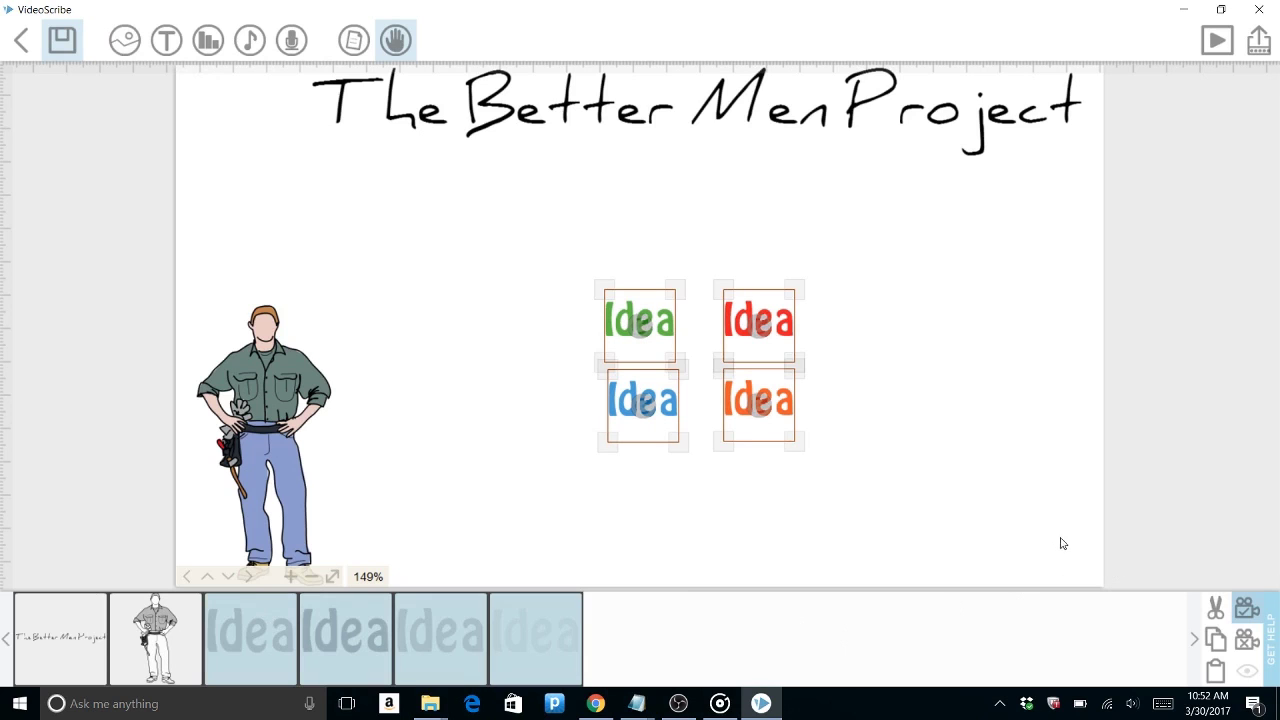
click(1249, 637)
click(1246, 608)
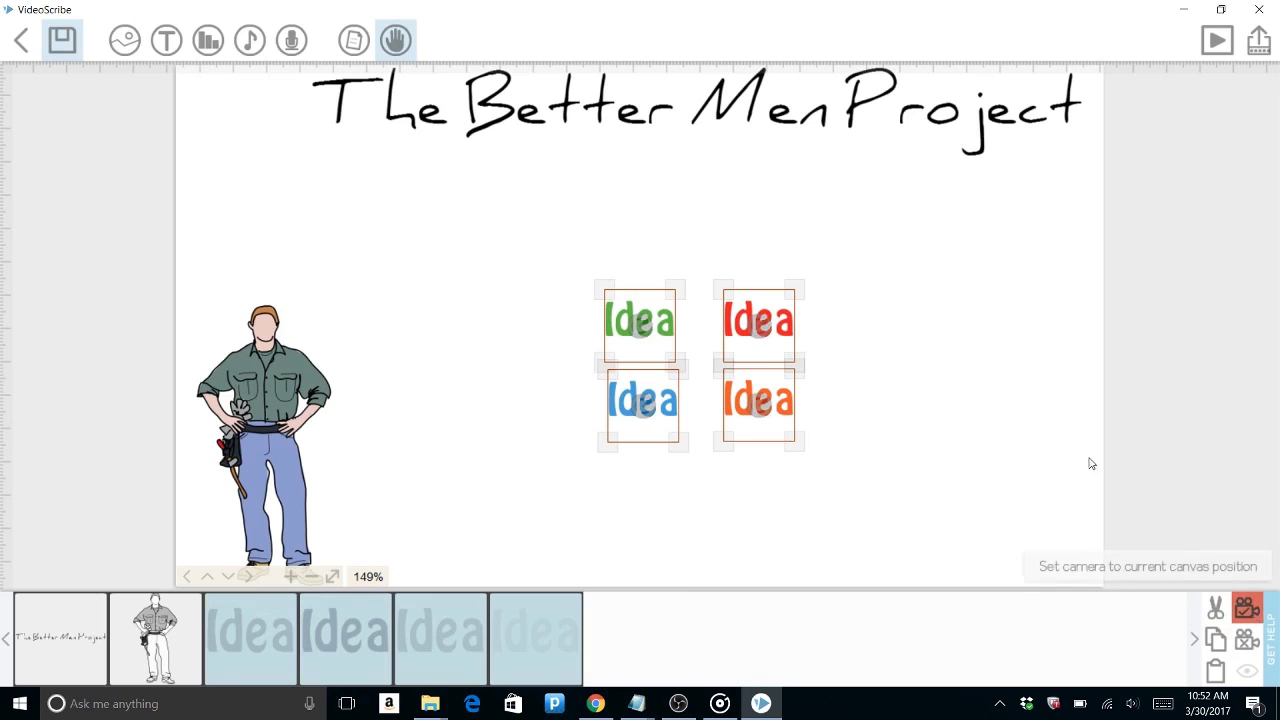
click(940, 413)
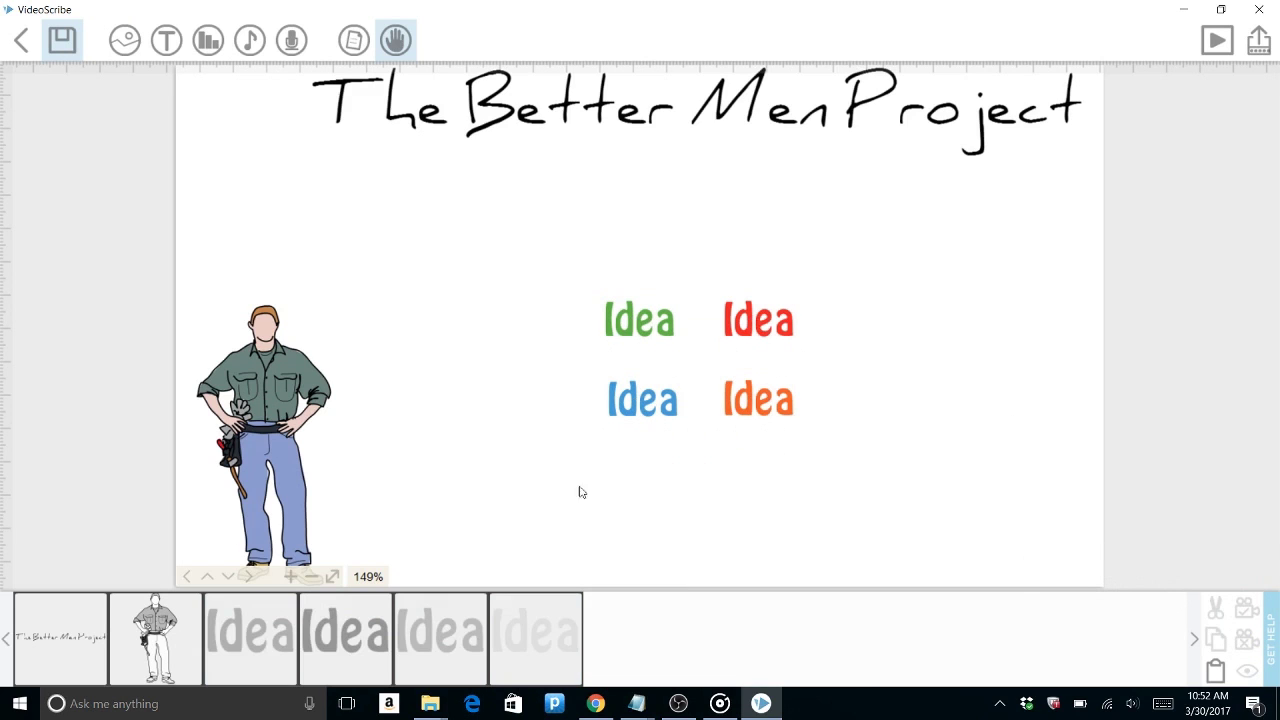
click(40, 651)
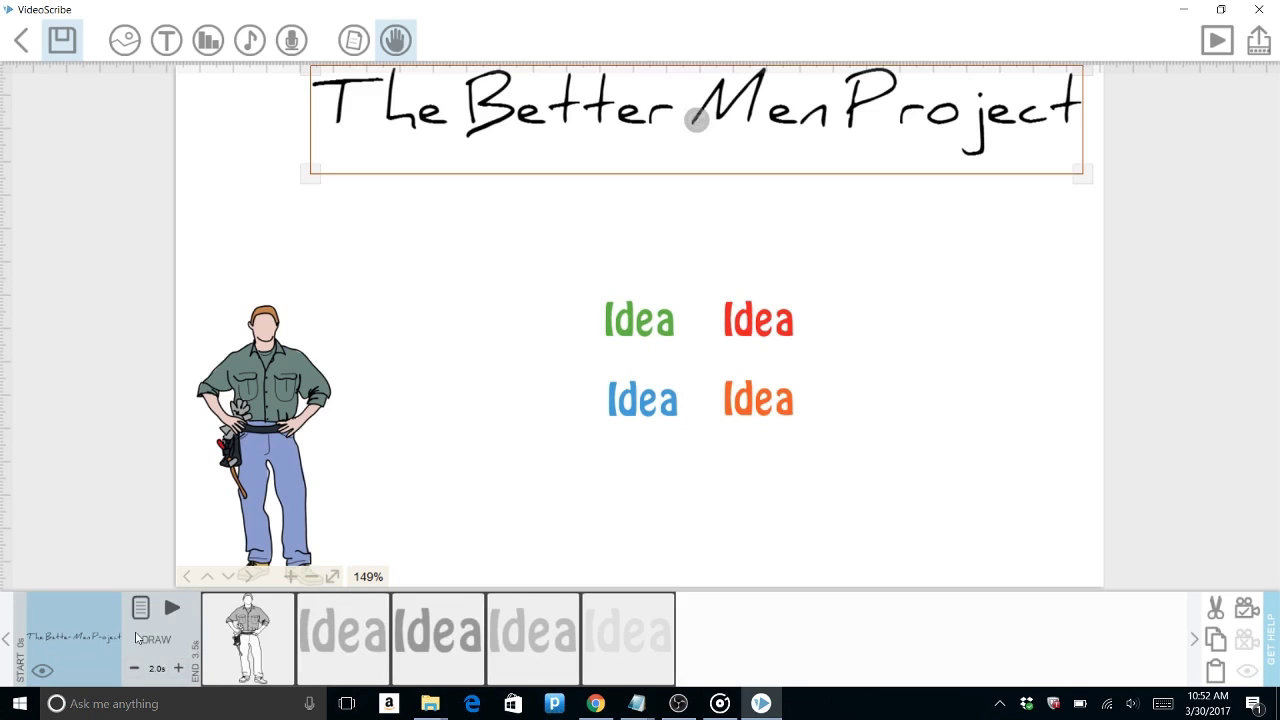
click(172, 608)
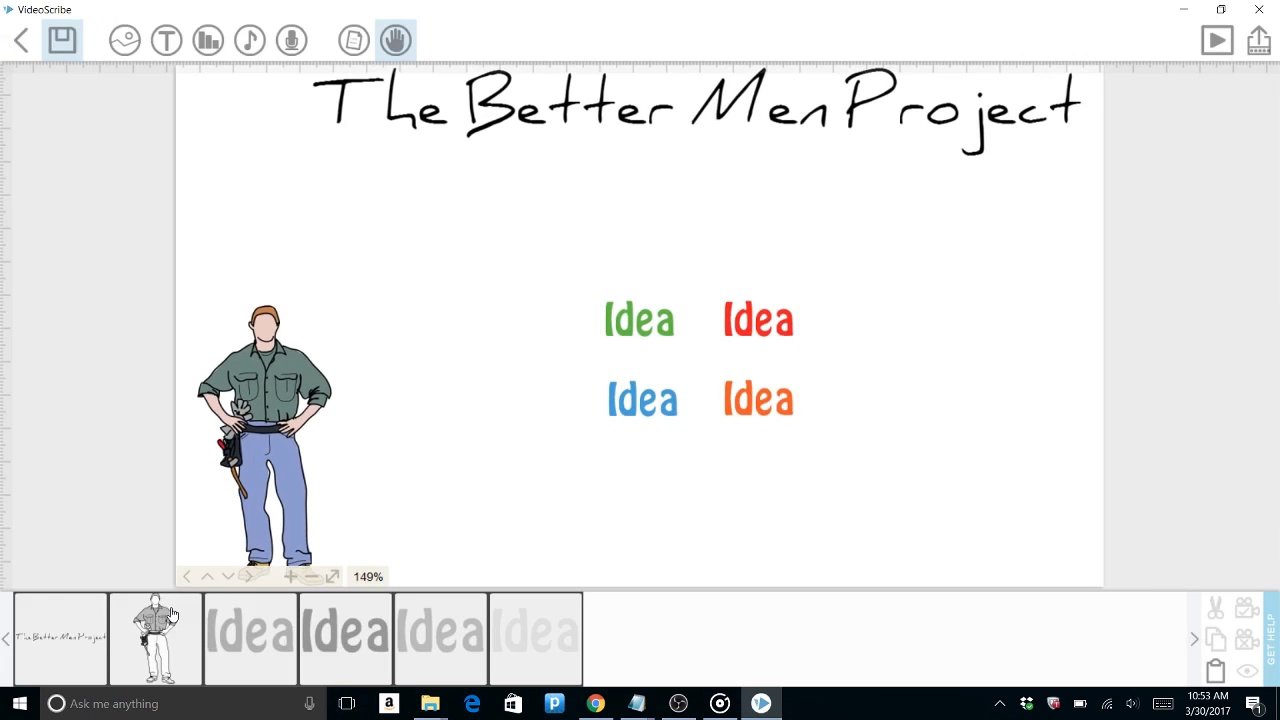
Step: Set the worker's draw time to 0.5s with 0.0s pause and transition
click(172, 614)
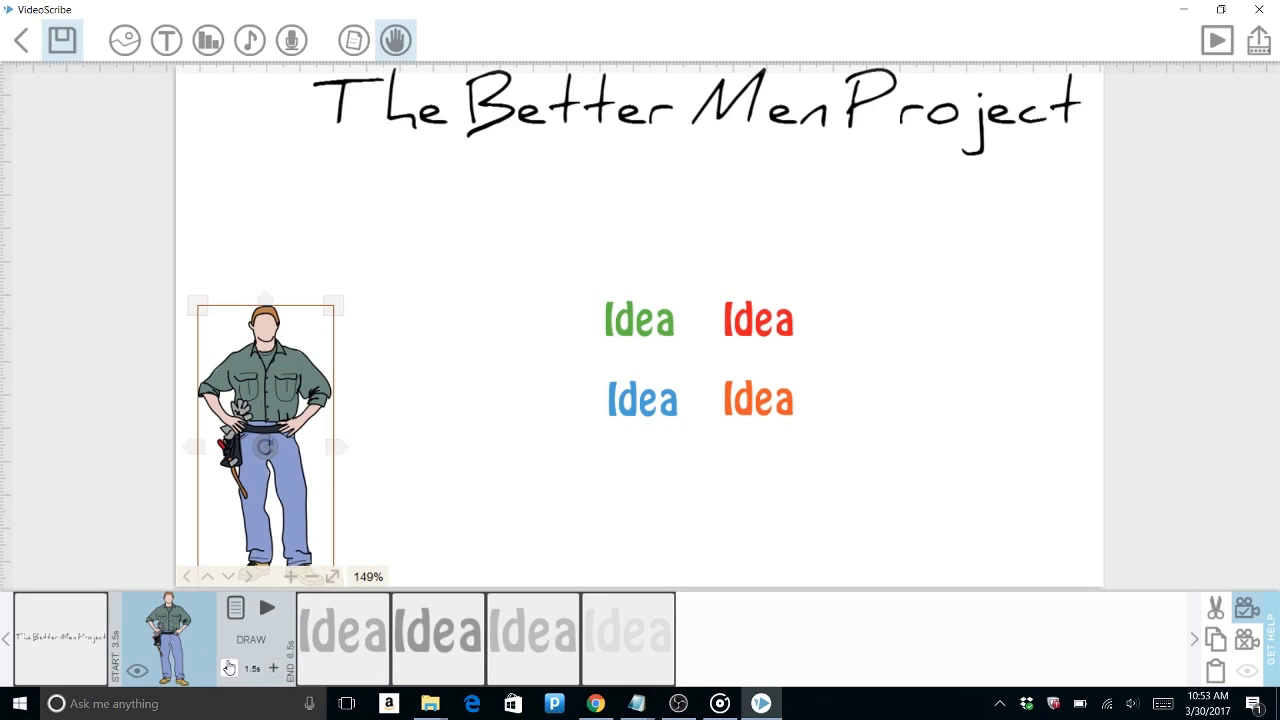
click(229, 668)
click(229, 668)
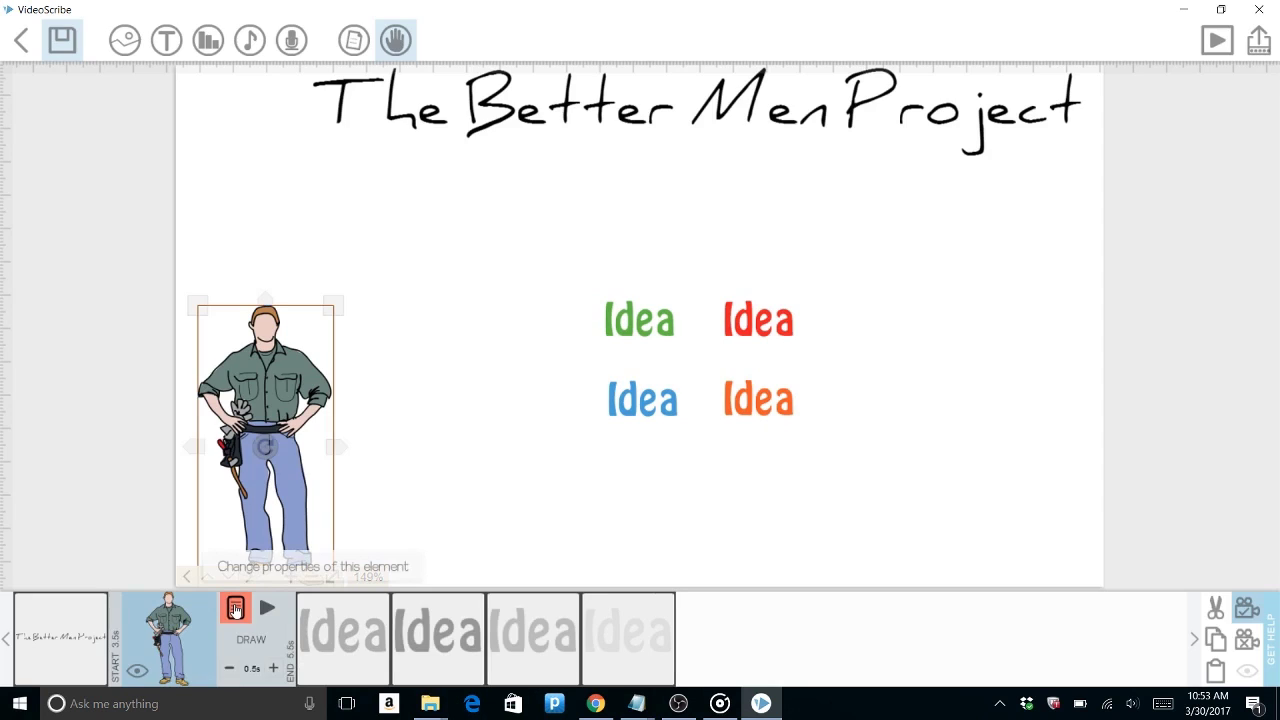
click(235, 609)
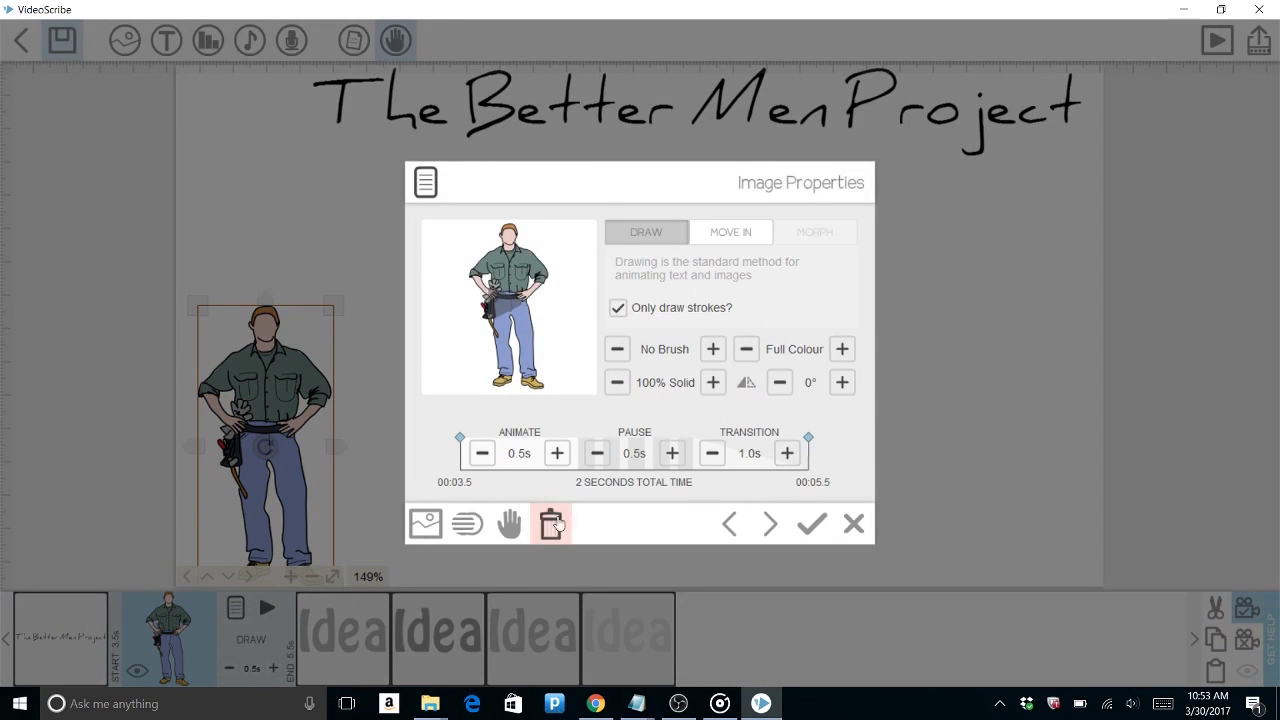
click(597, 453)
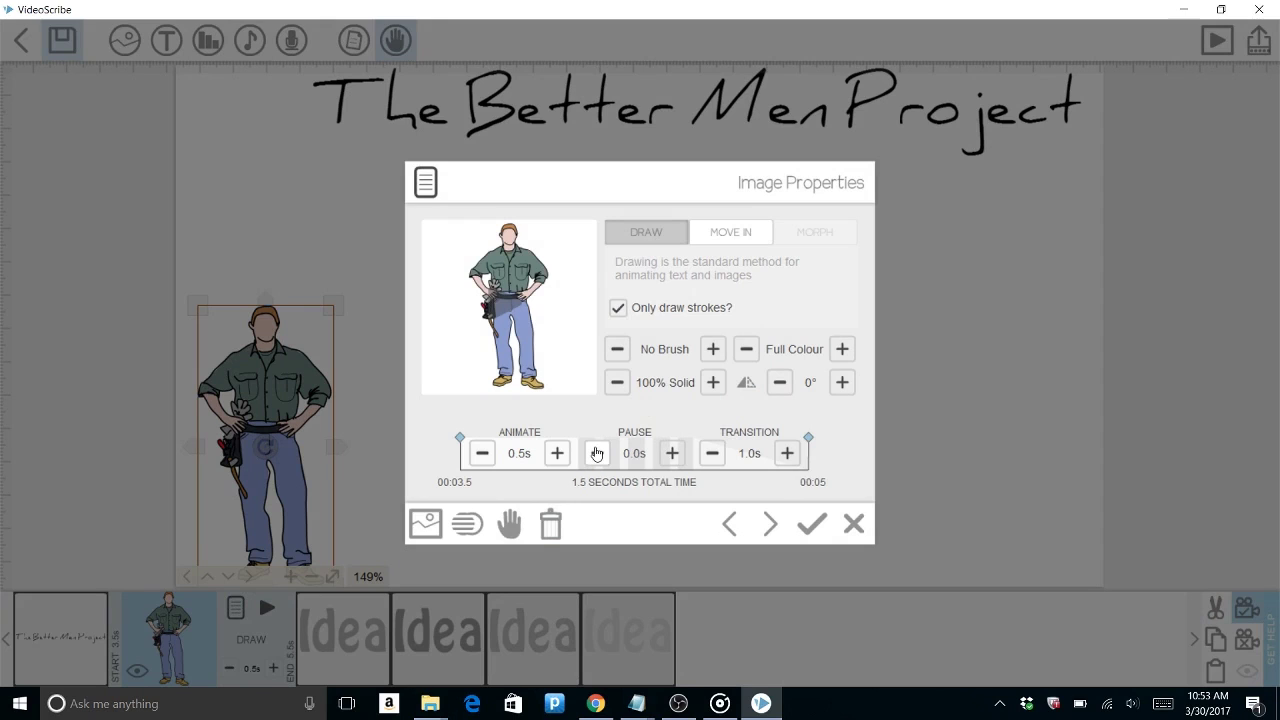
click(713, 453)
click(713, 453)
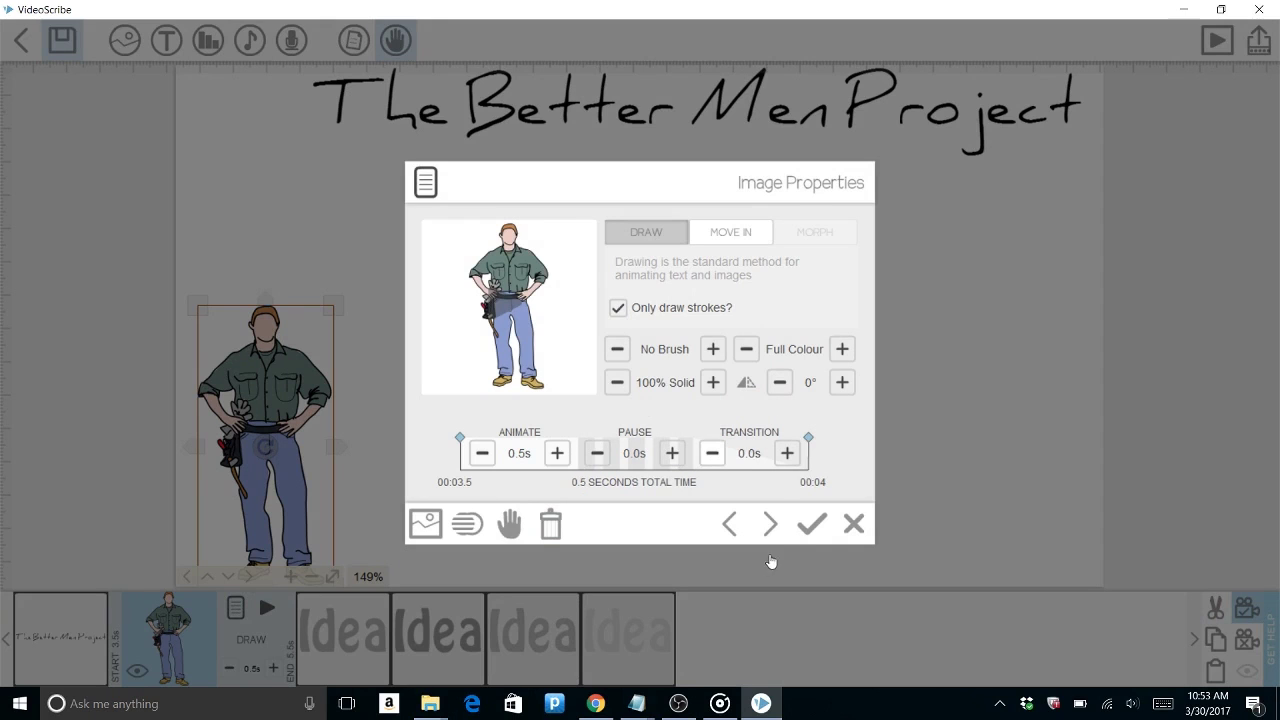
click(810, 524)
Step: Try opacity and brush options on the worker, leaving opacity at 100% and brush on Brush
click(235, 607)
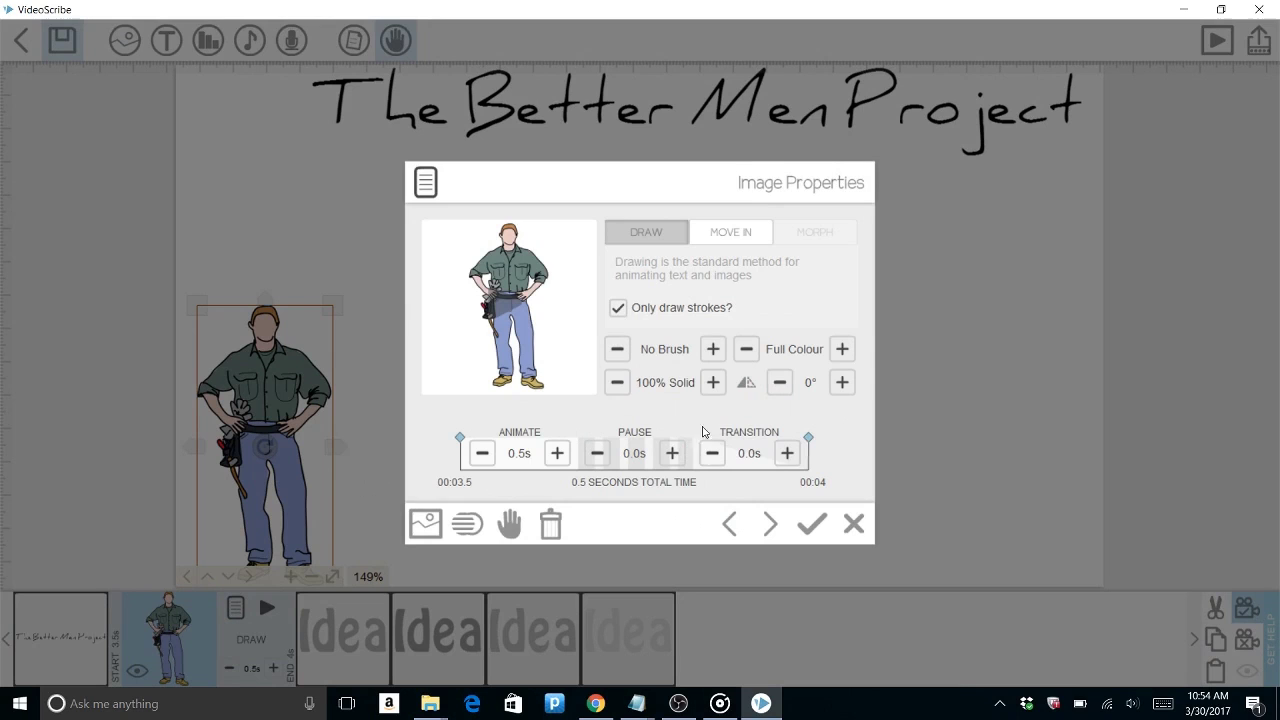
click(618, 383)
click(618, 383)
click(713, 382)
click(713, 382)
click(713, 382)
click(713, 349)
click(713, 349)
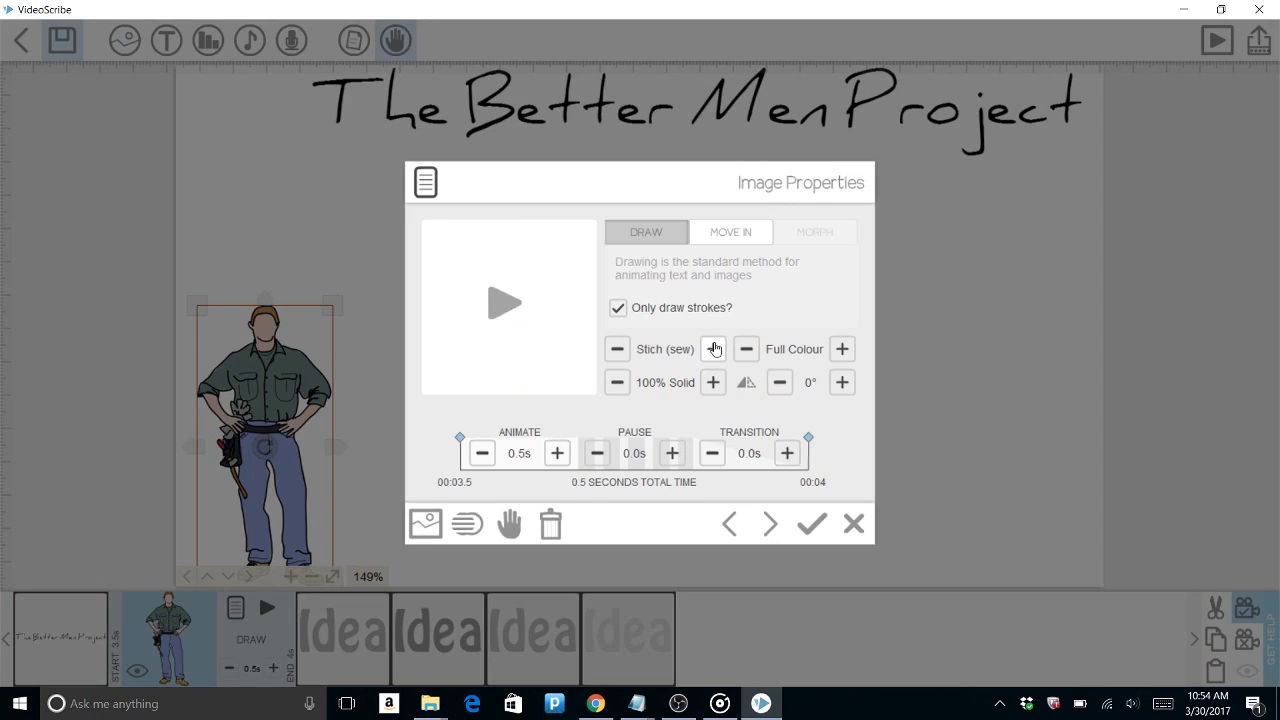
click(713, 349)
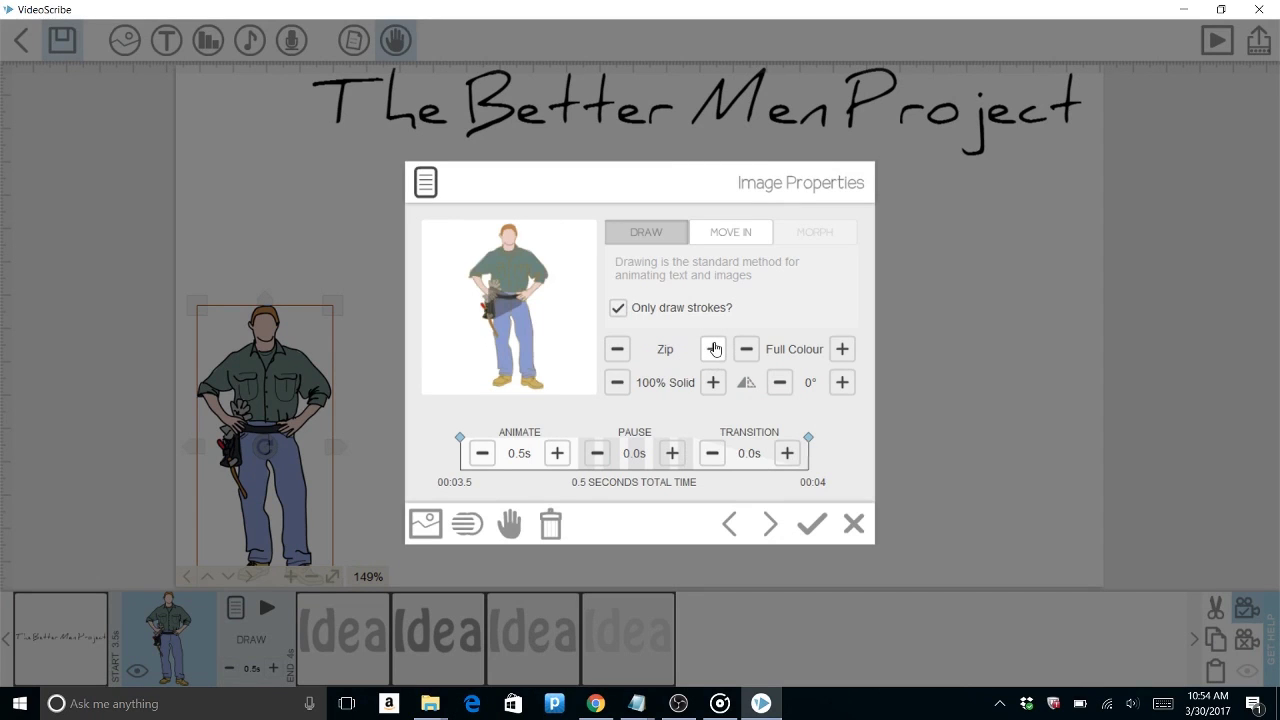
click(713, 349)
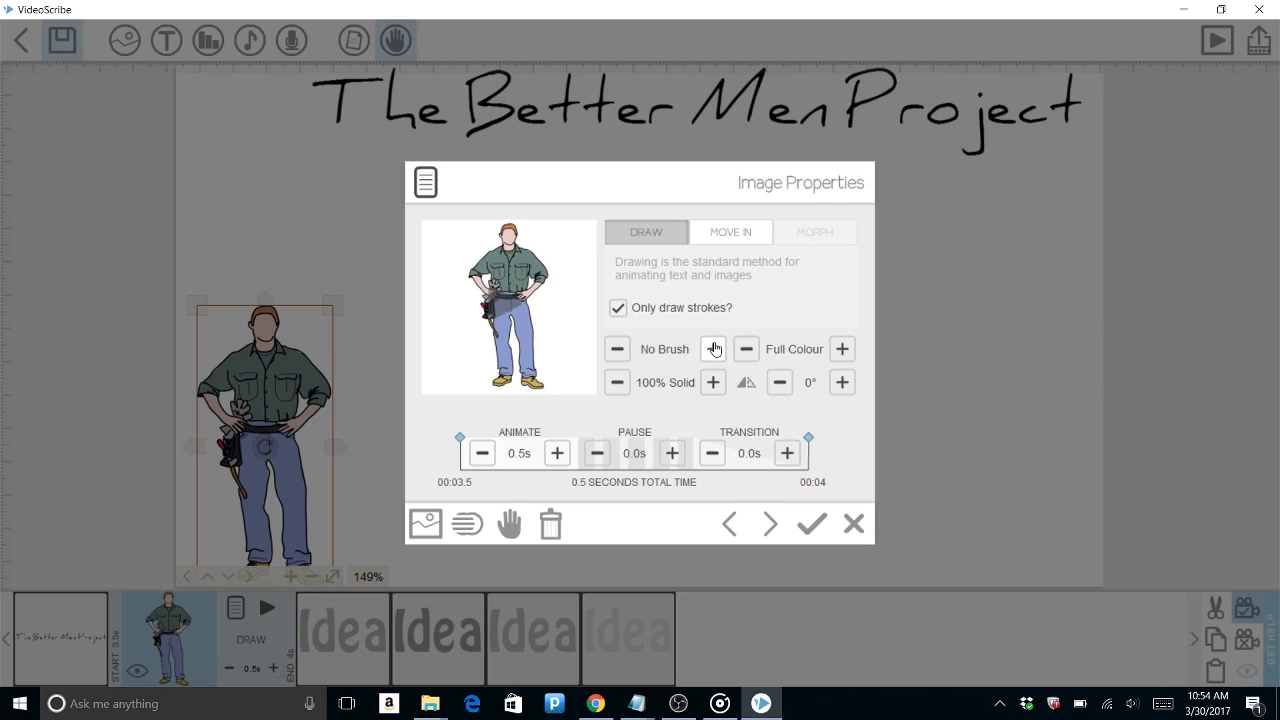
click(713, 349)
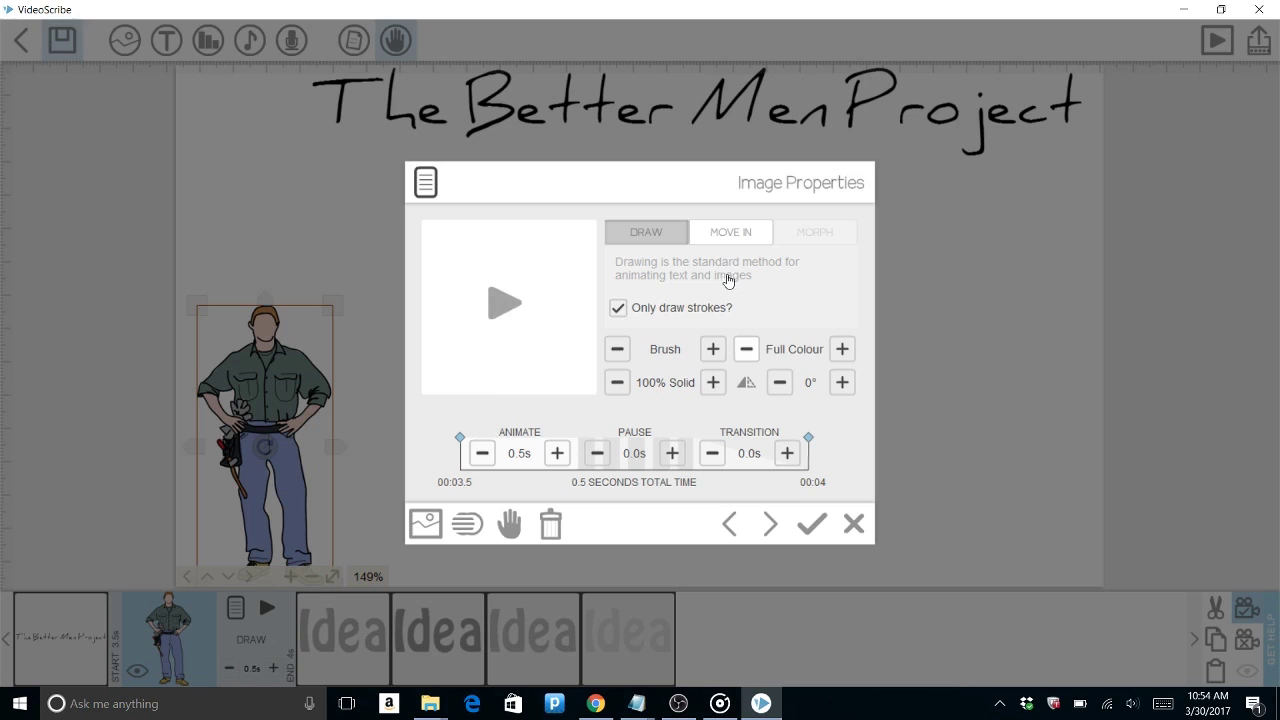
Step: Make the worker Move In from the left over 1.0s and preview it
click(743, 233)
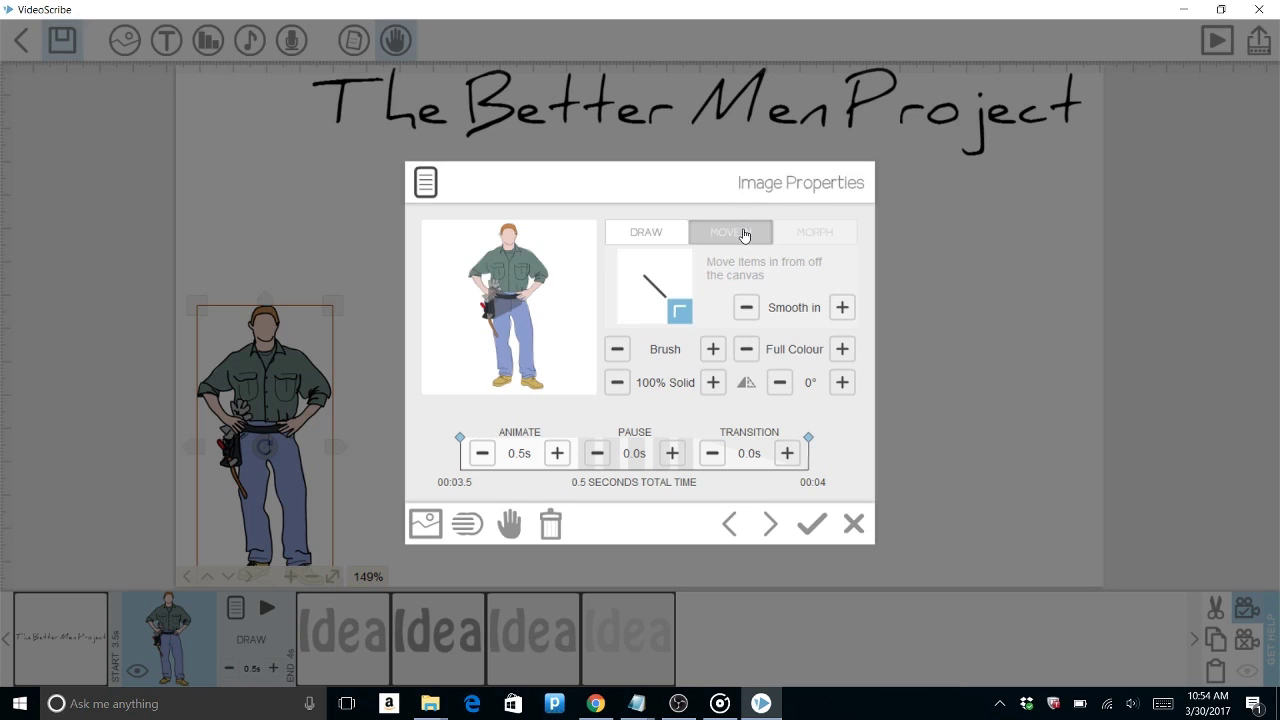
drag(626, 258, 628, 287)
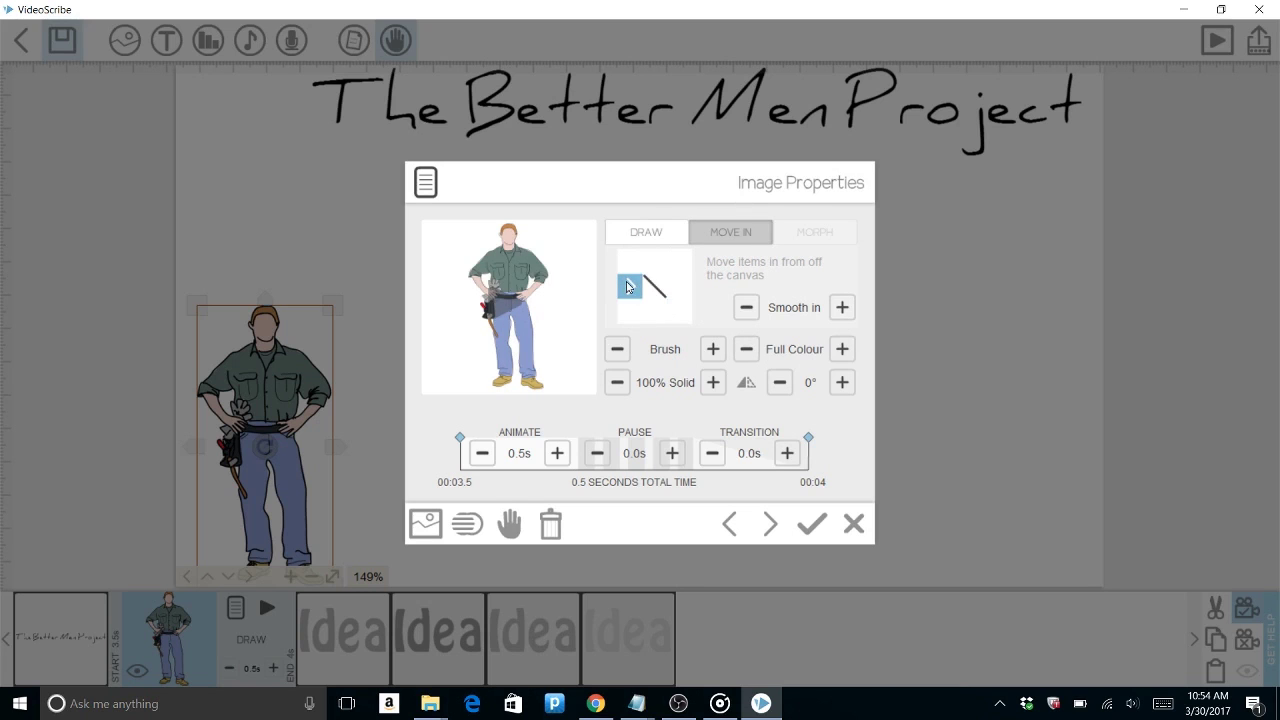
click(810, 524)
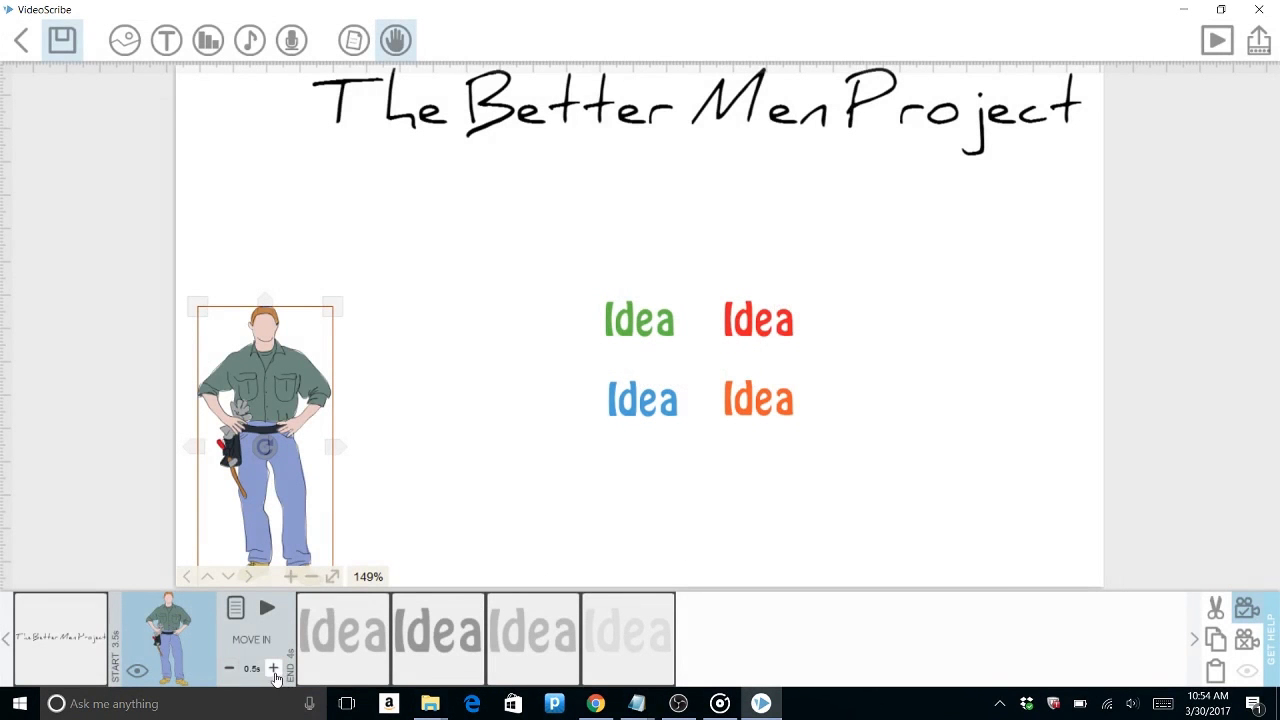
click(273, 668)
click(266, 610)
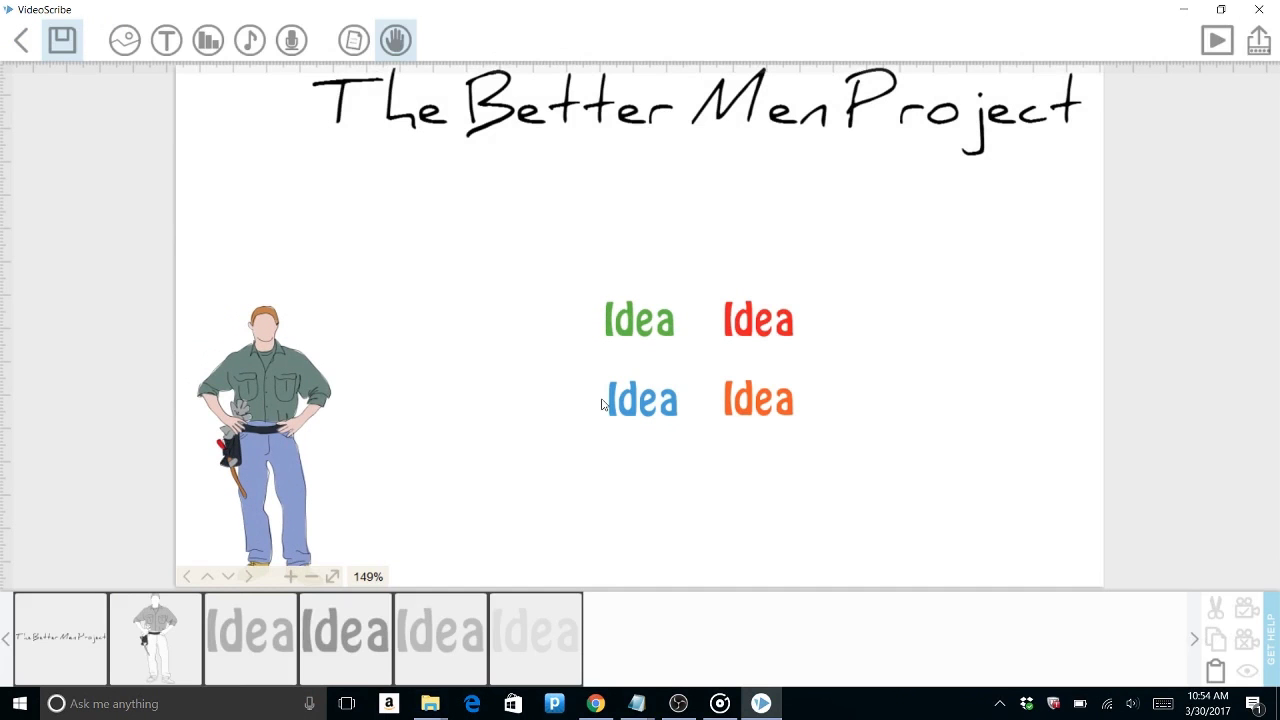
Step: Copy the worker figure and place the pasted copy on the canvas's right side
click(304, 380)
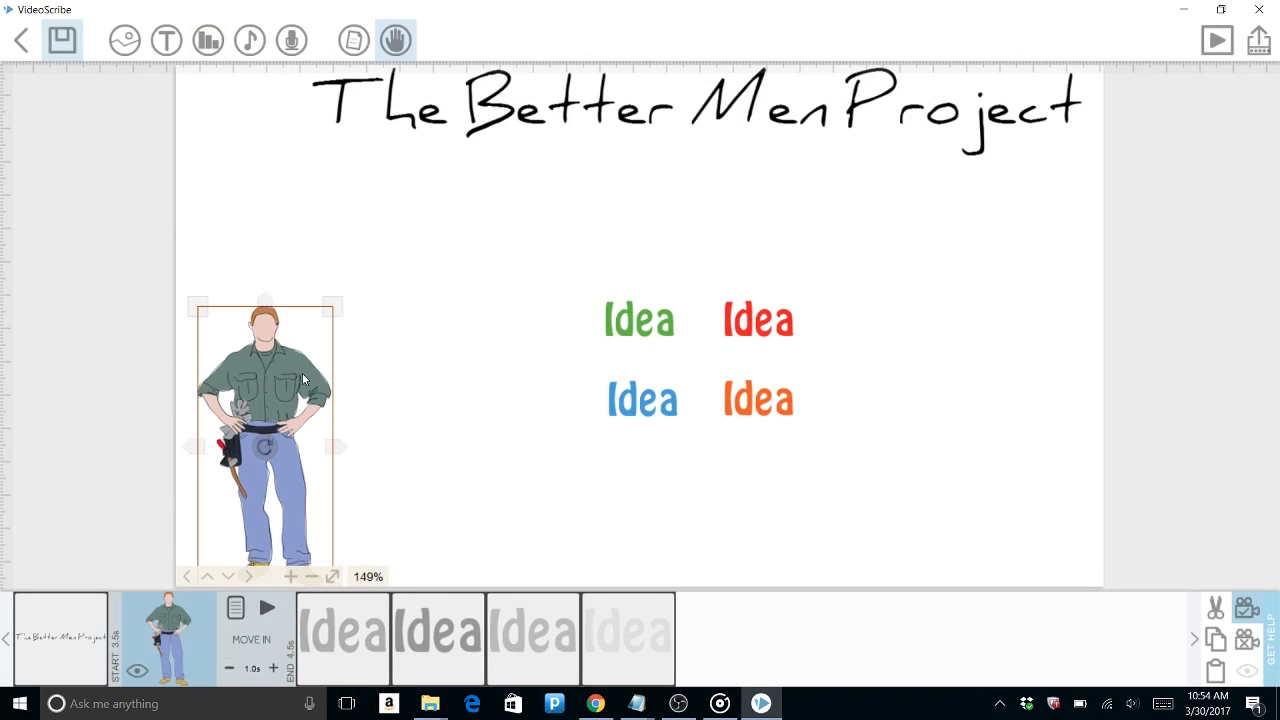
click(1213, 640)
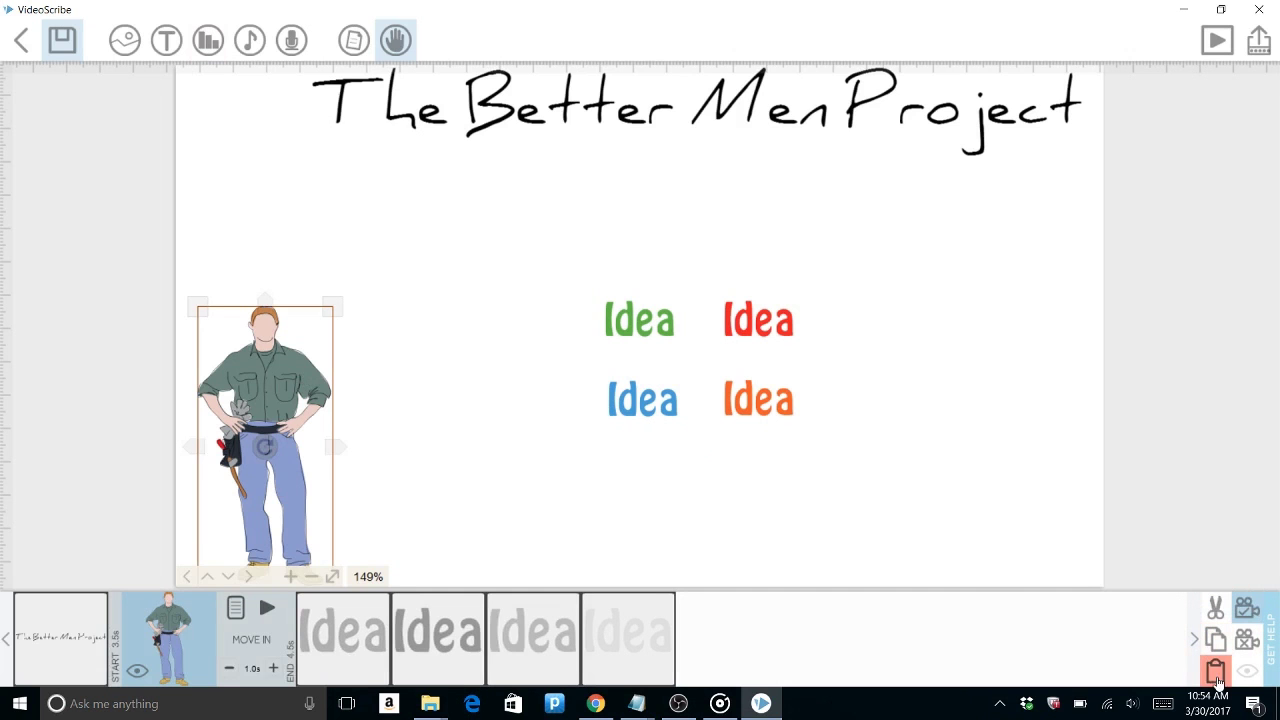
click(1216, 671)
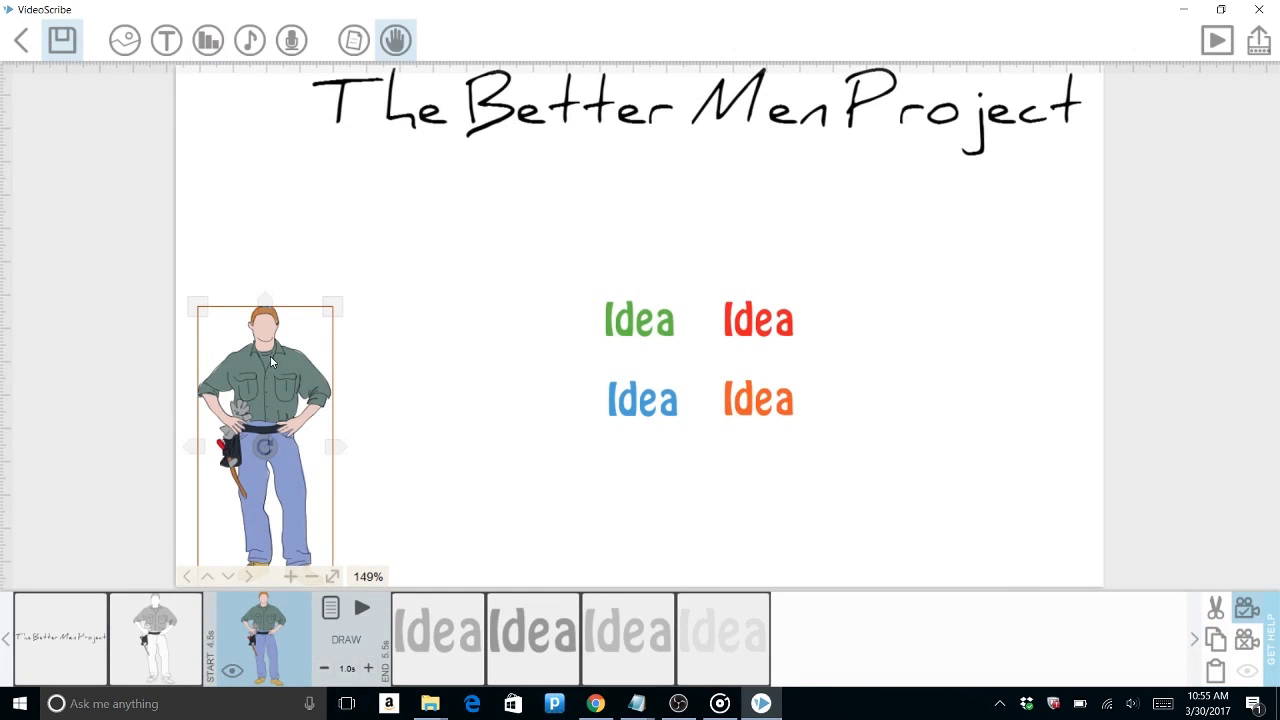
drag(270, 362, 764, 332)
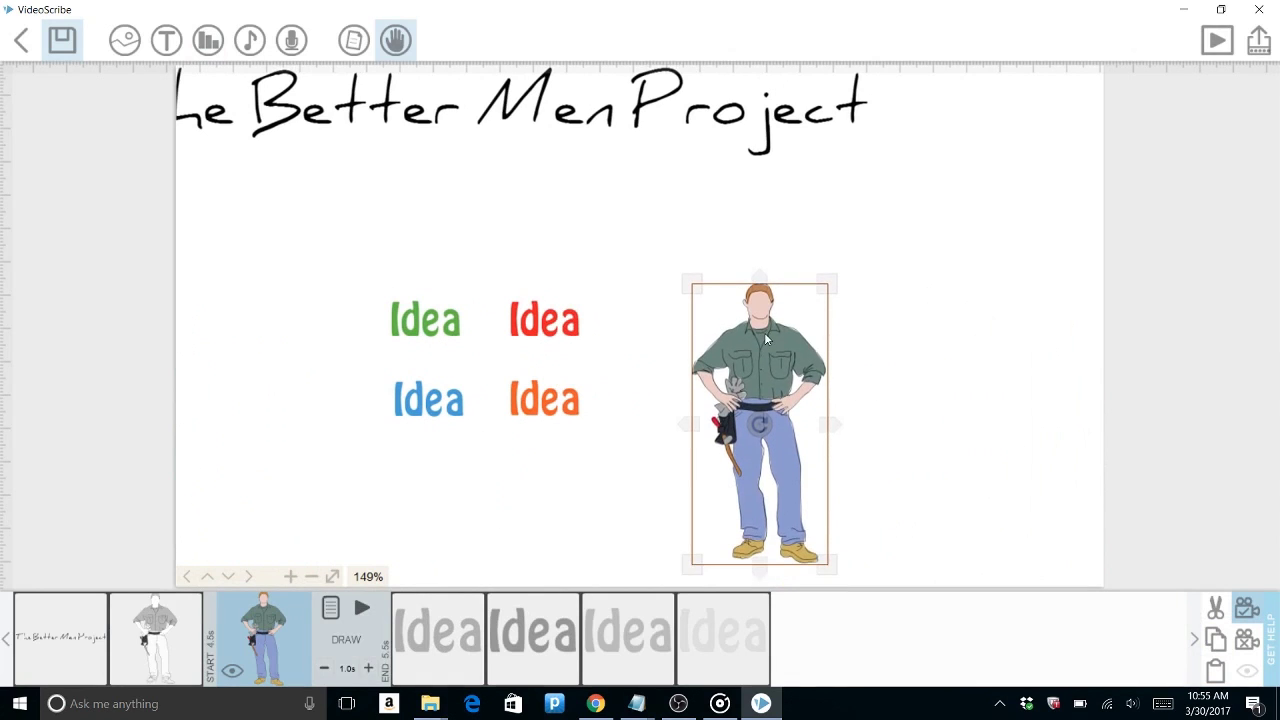
Step: Move the right-hand worker's timeline element so it plays after the four Idea labels
click(724, 630)
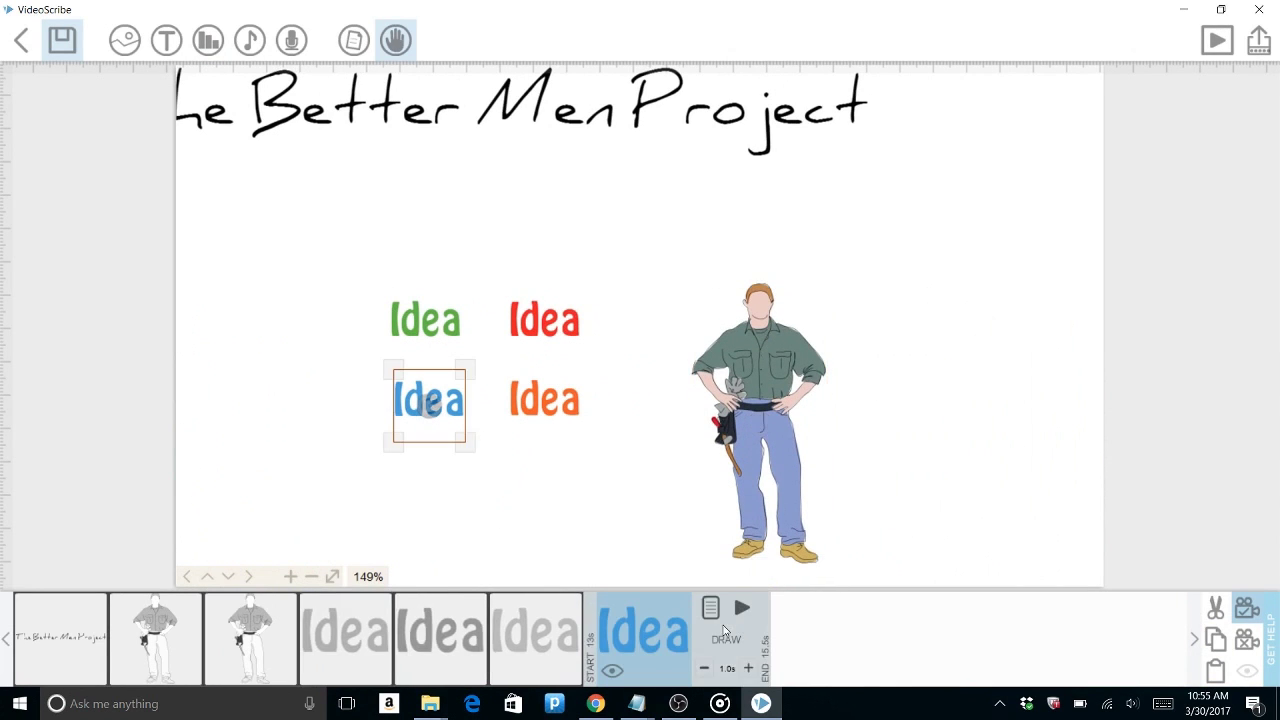
click(670, 638)
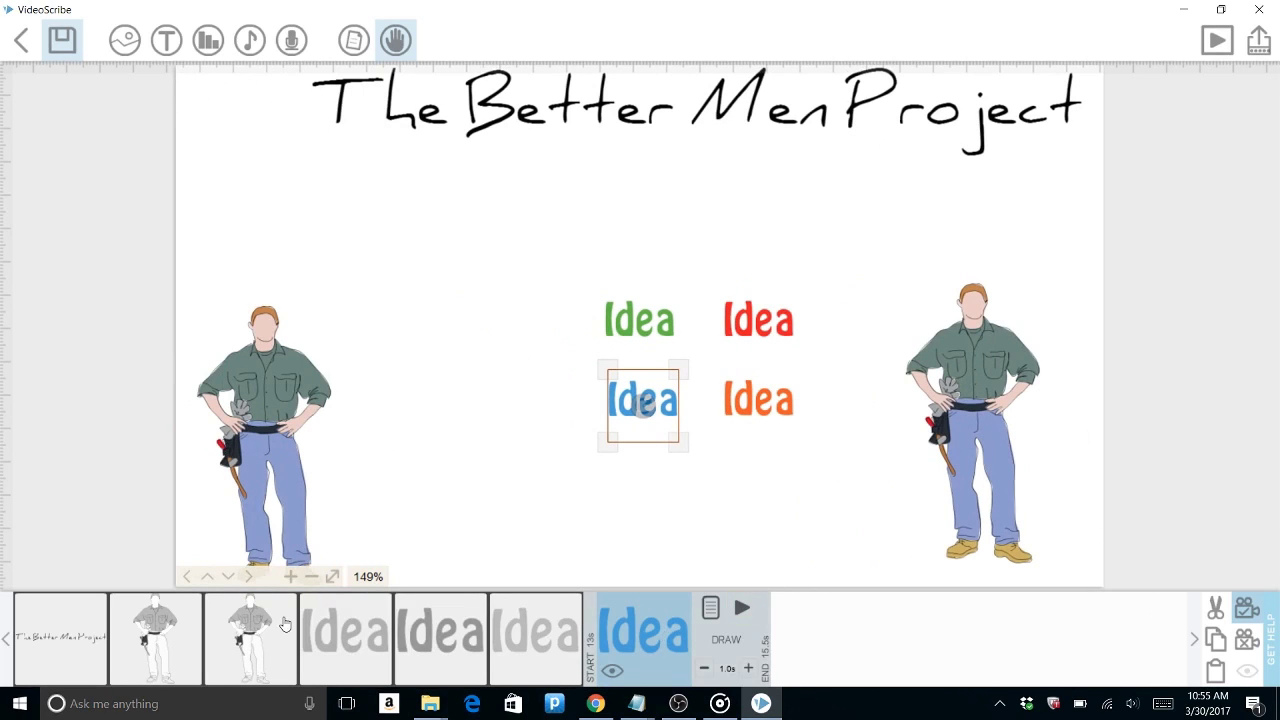
click(257, 623)
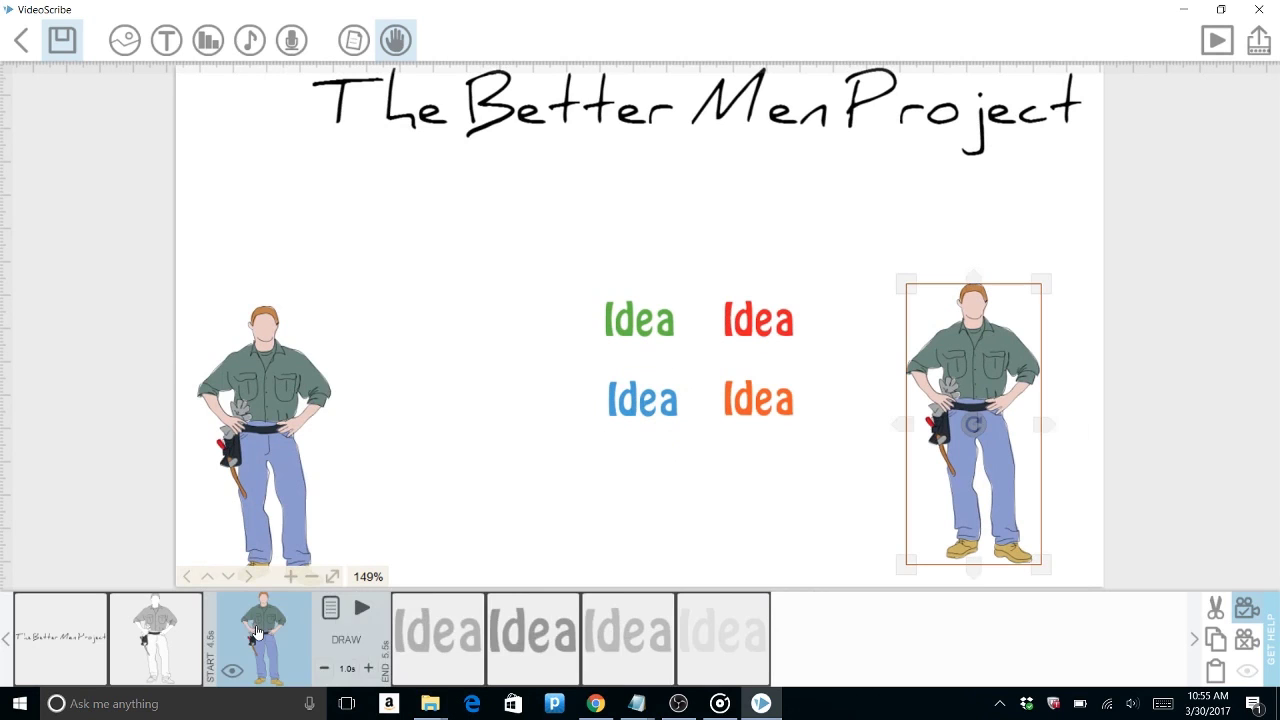
drag(257, 623, 734, 676)
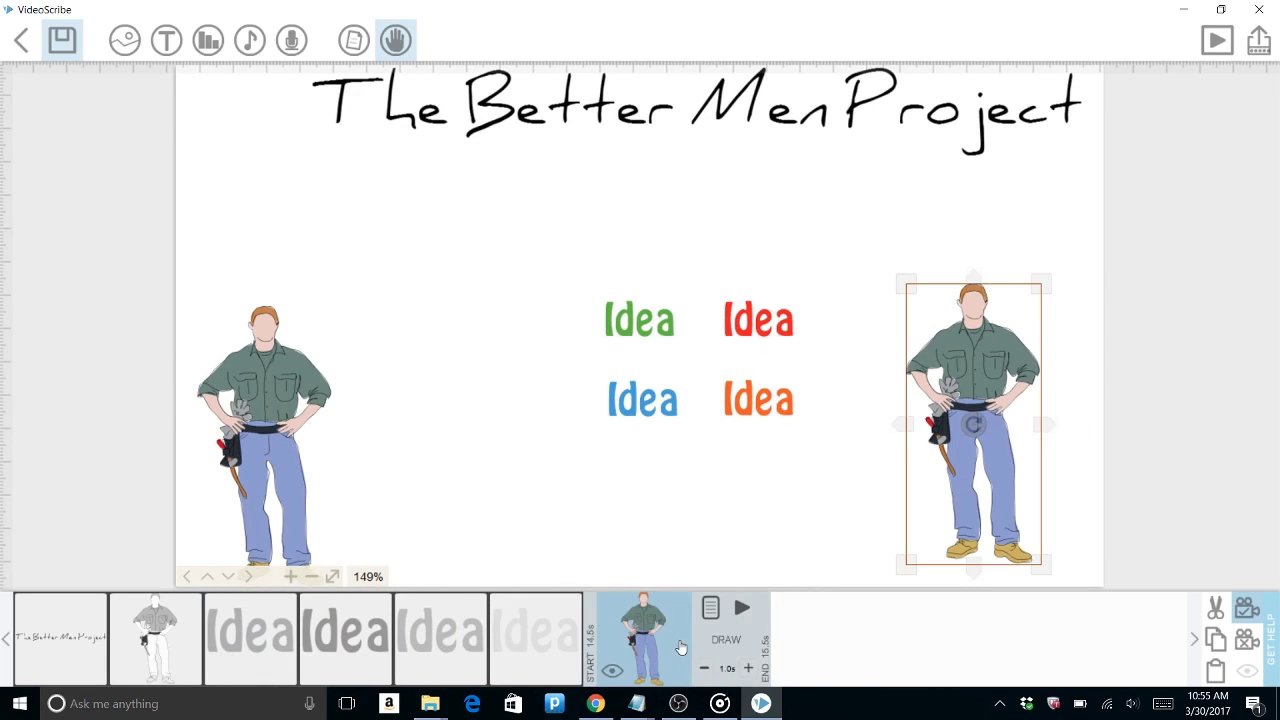
Step: Give the right-hand worker a Morph animation with the left worker as the source
click(711, 610)
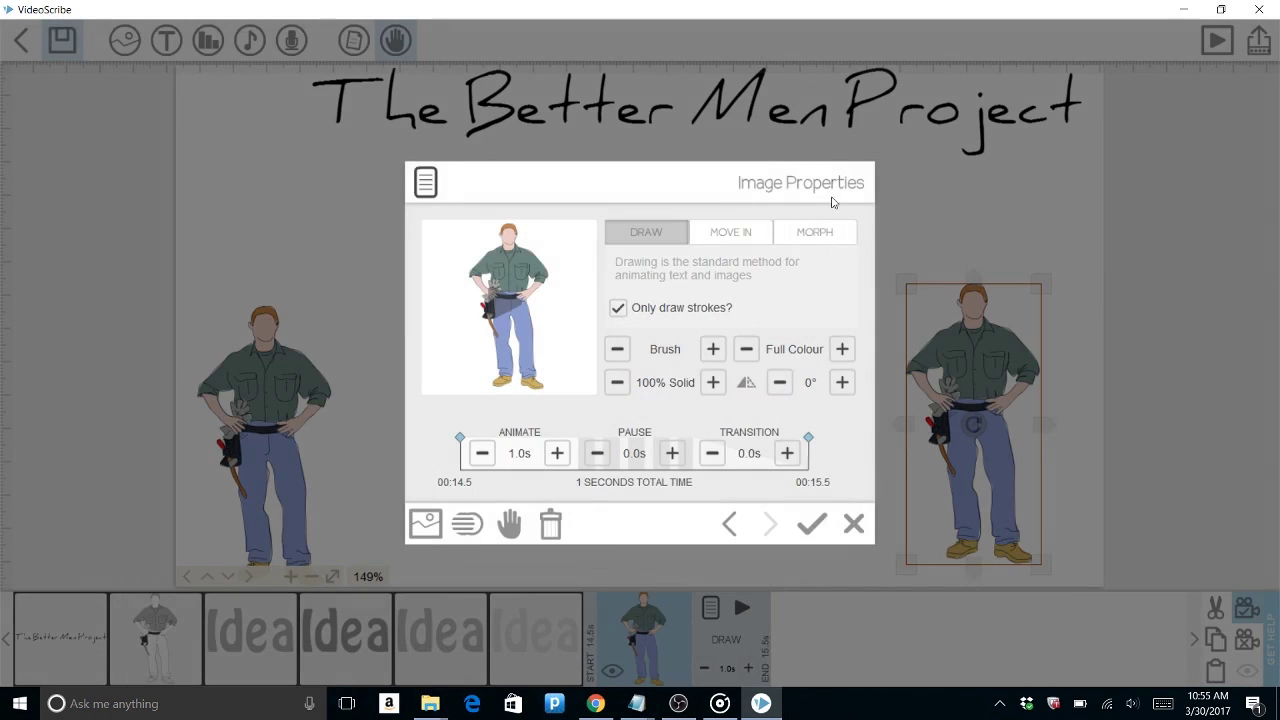
click(828, 233)
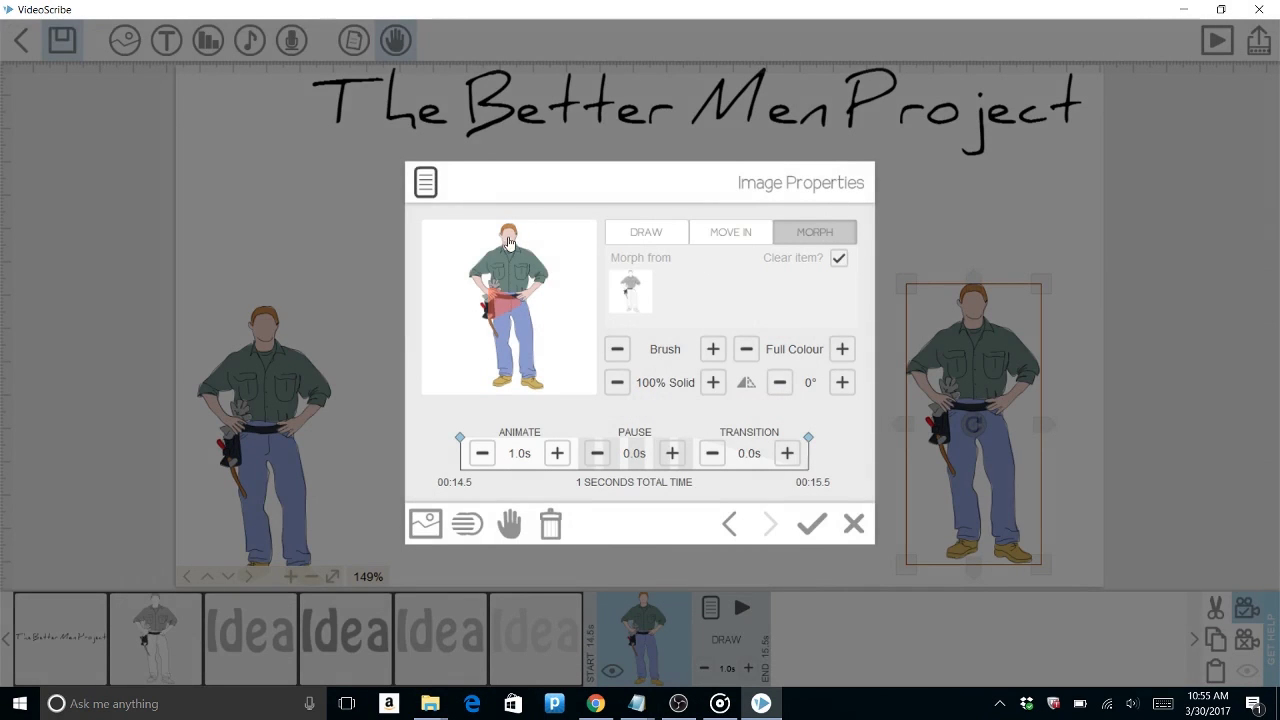
click(628, 291)
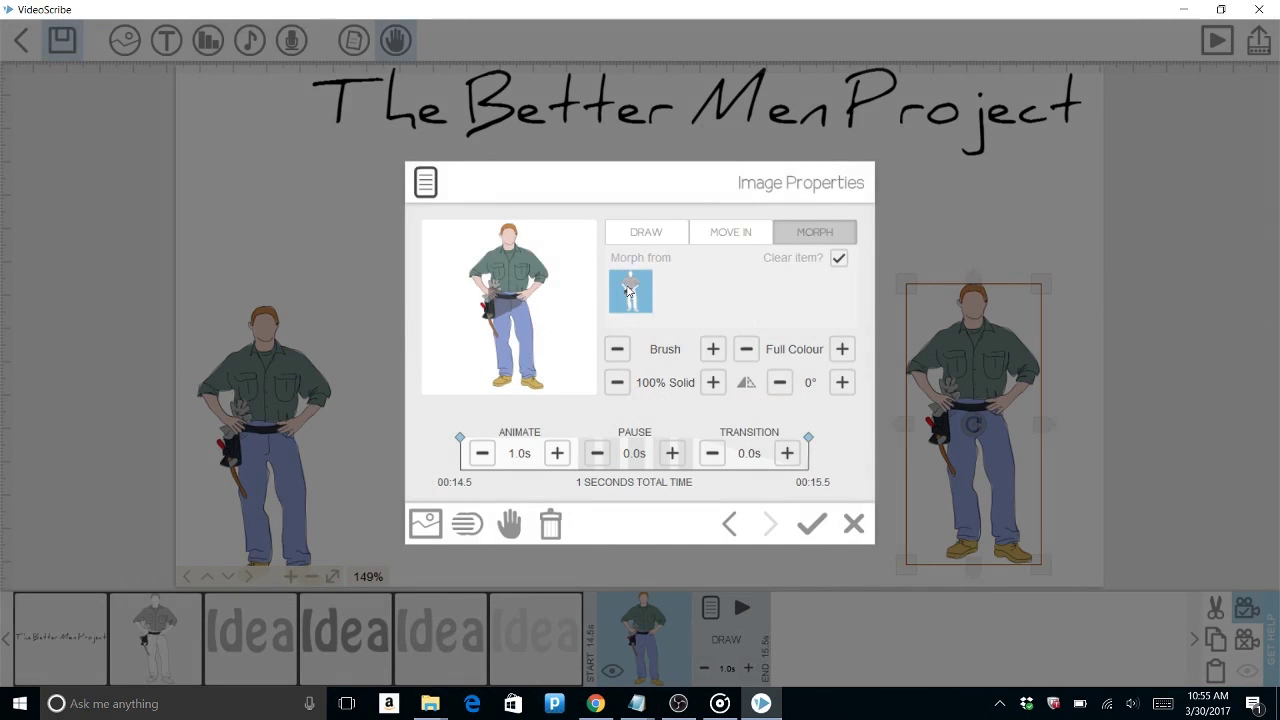
click(811, 524)
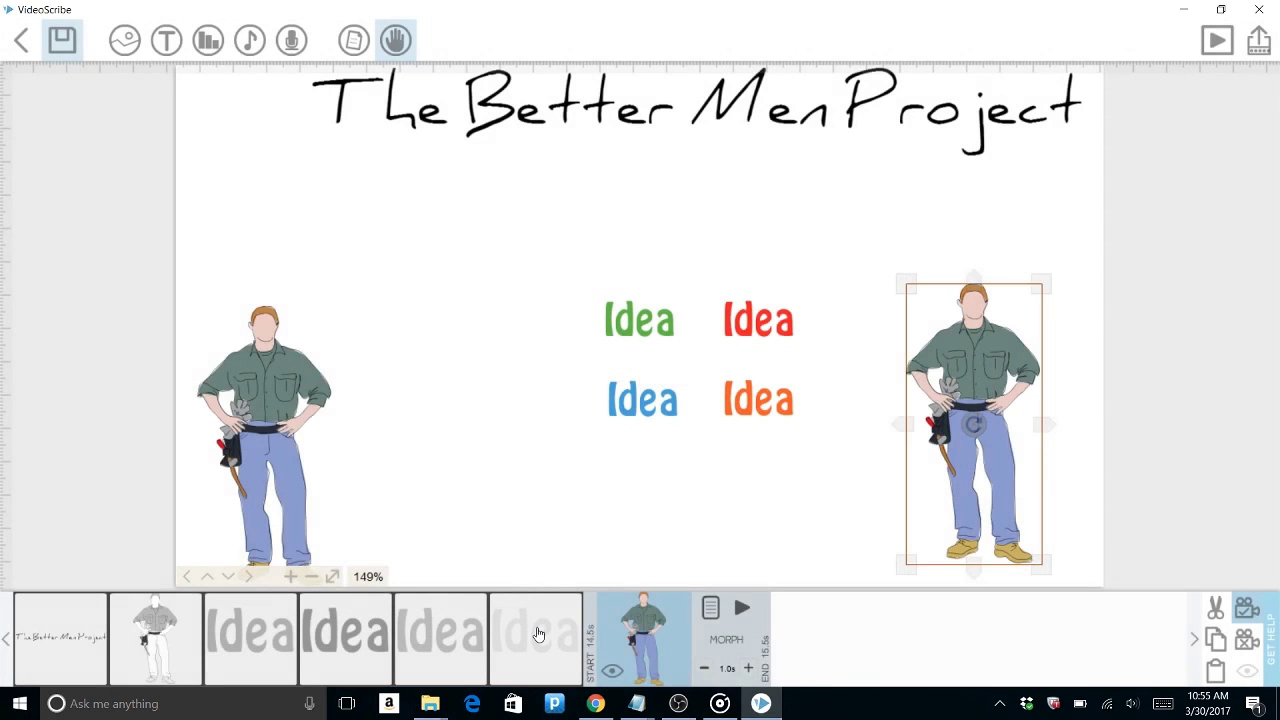
Step: Preview the blue Idea label and compare the left and right workers' timeline elements
click(536, 634)
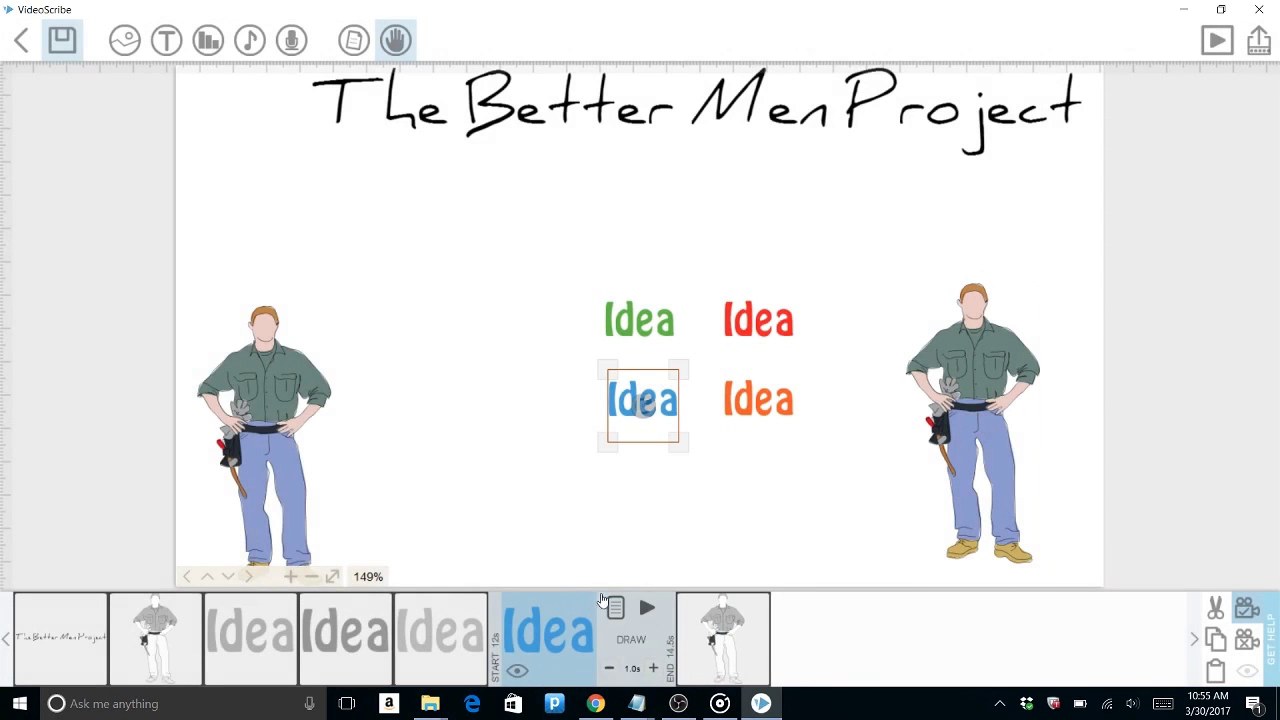
click(657, 609)
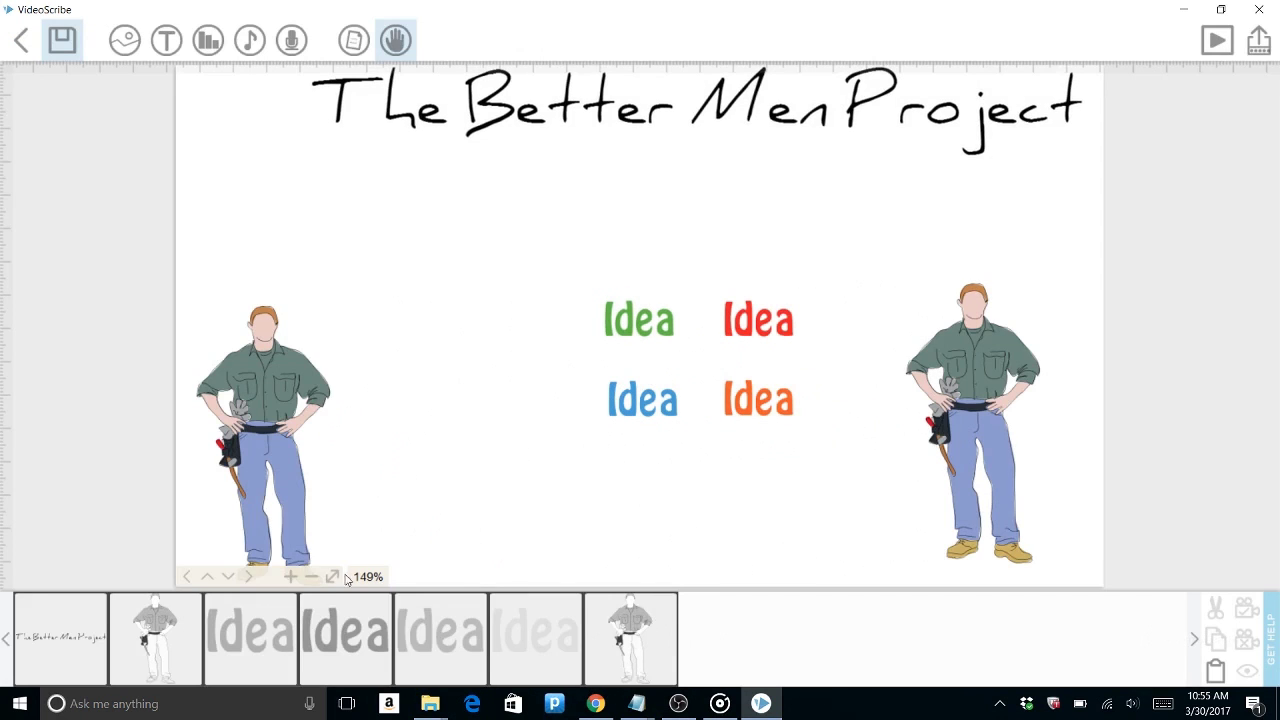
click(140, 641)
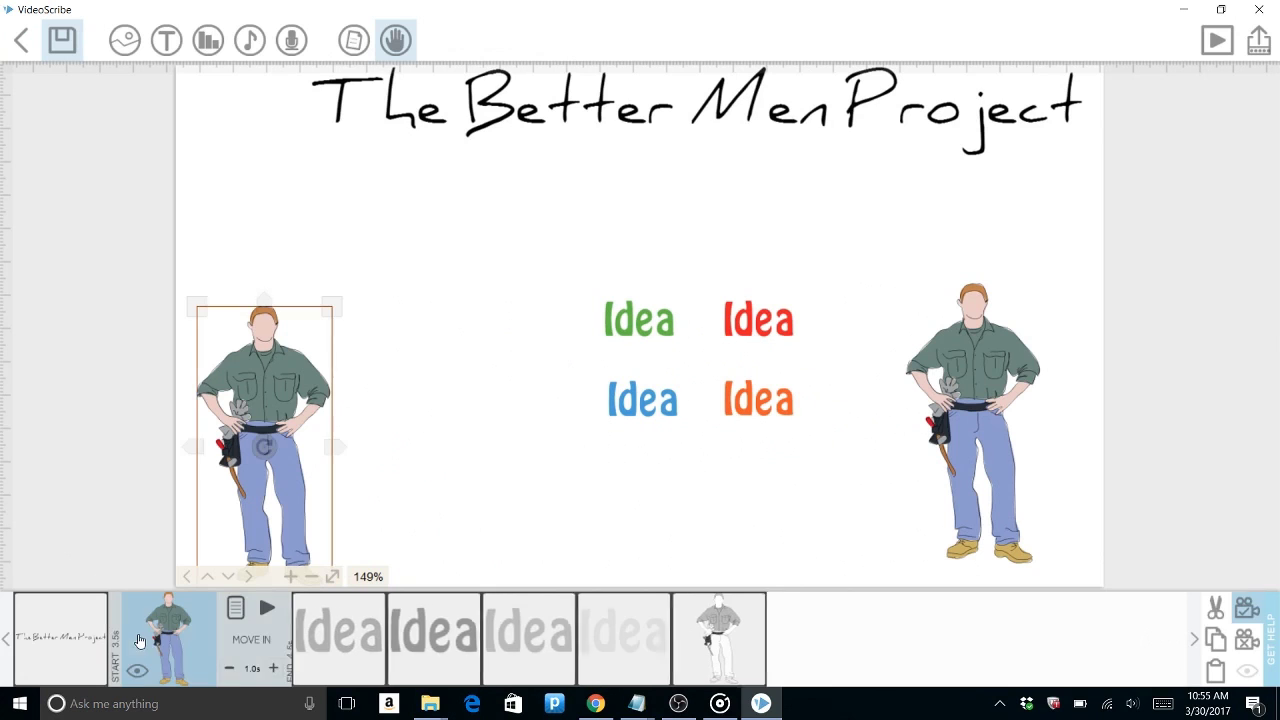
click(724, 610)
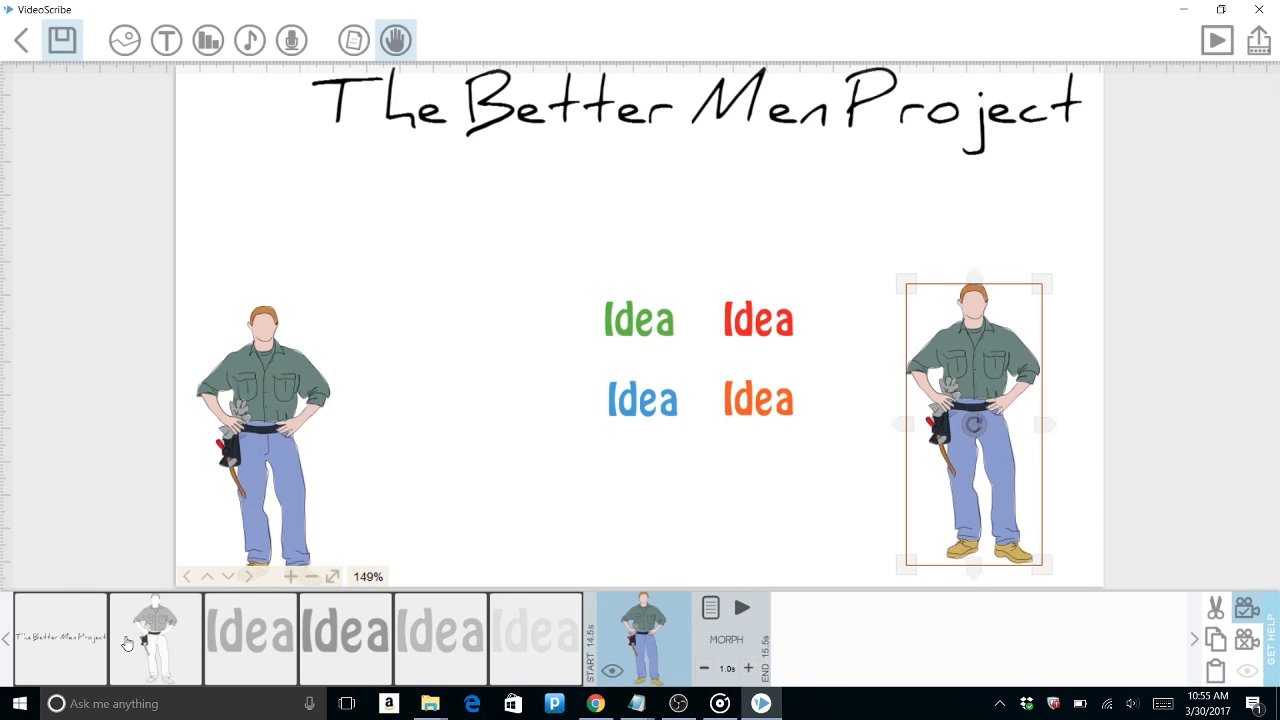
click(127, 643)
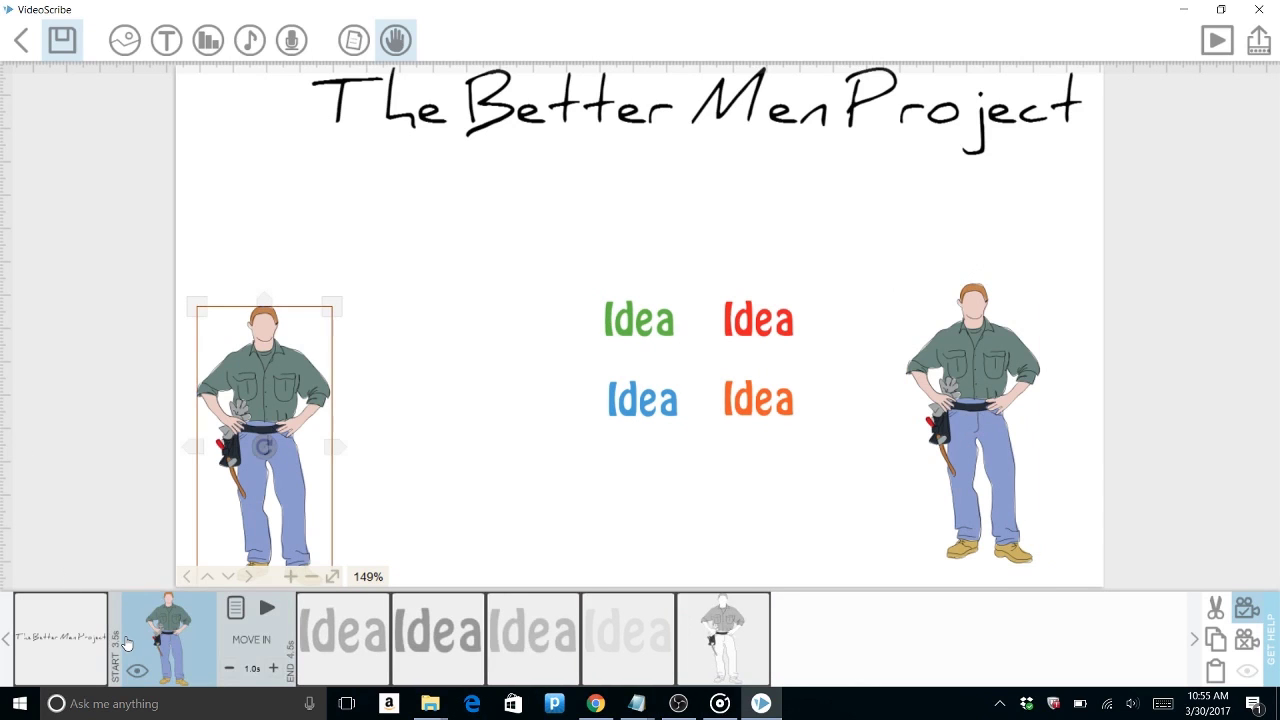
click(746, 651)
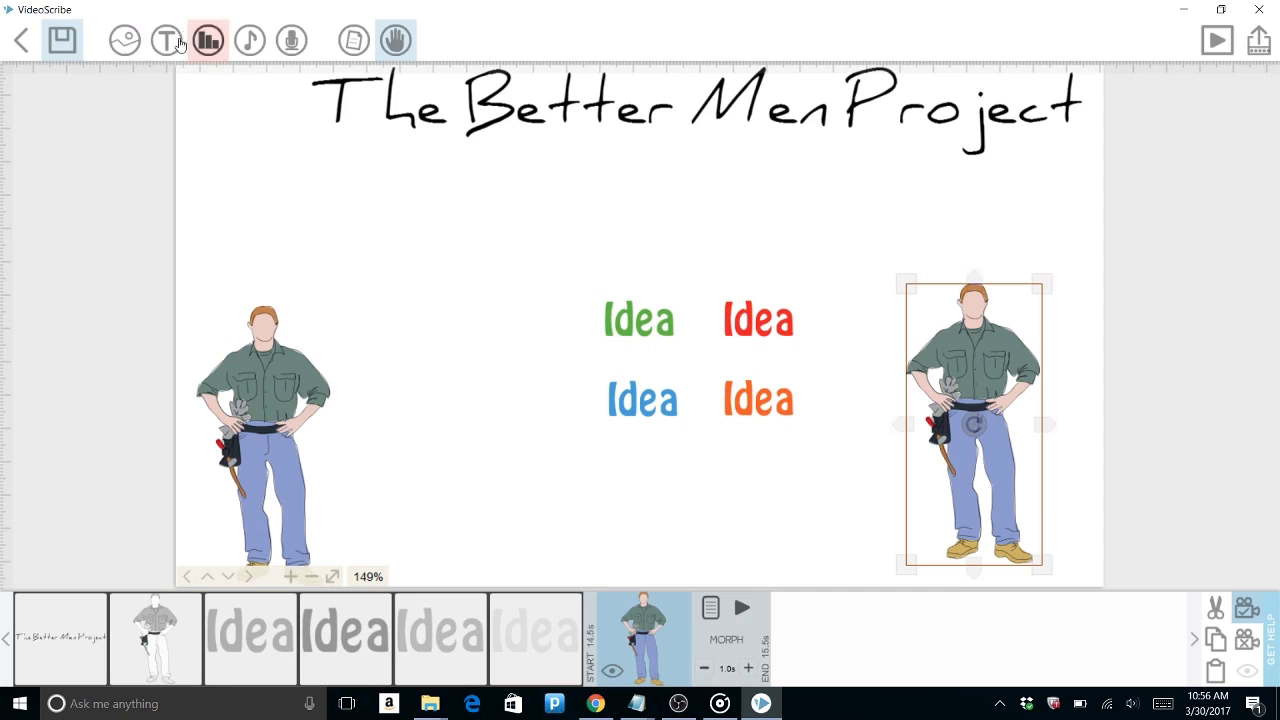
Step: Add a plain circle image from the library, shrink it, and move it above the left worker
click(125, 40)
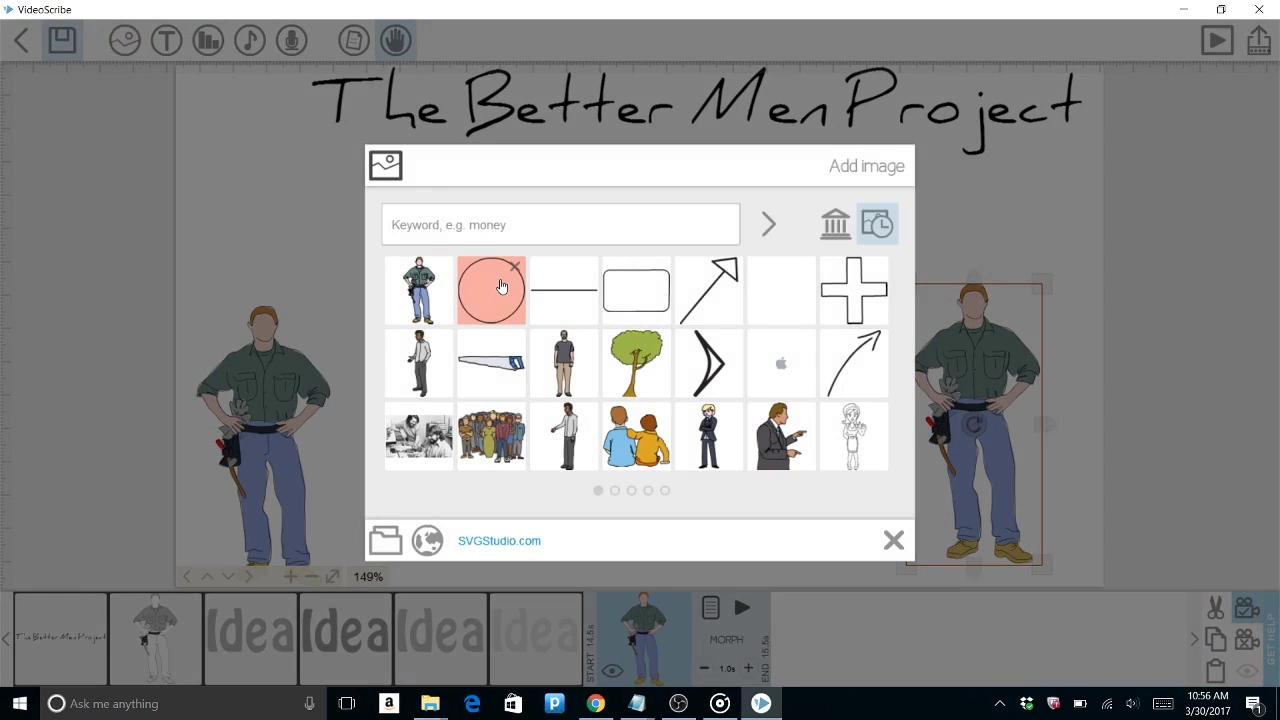
click(491, 290)
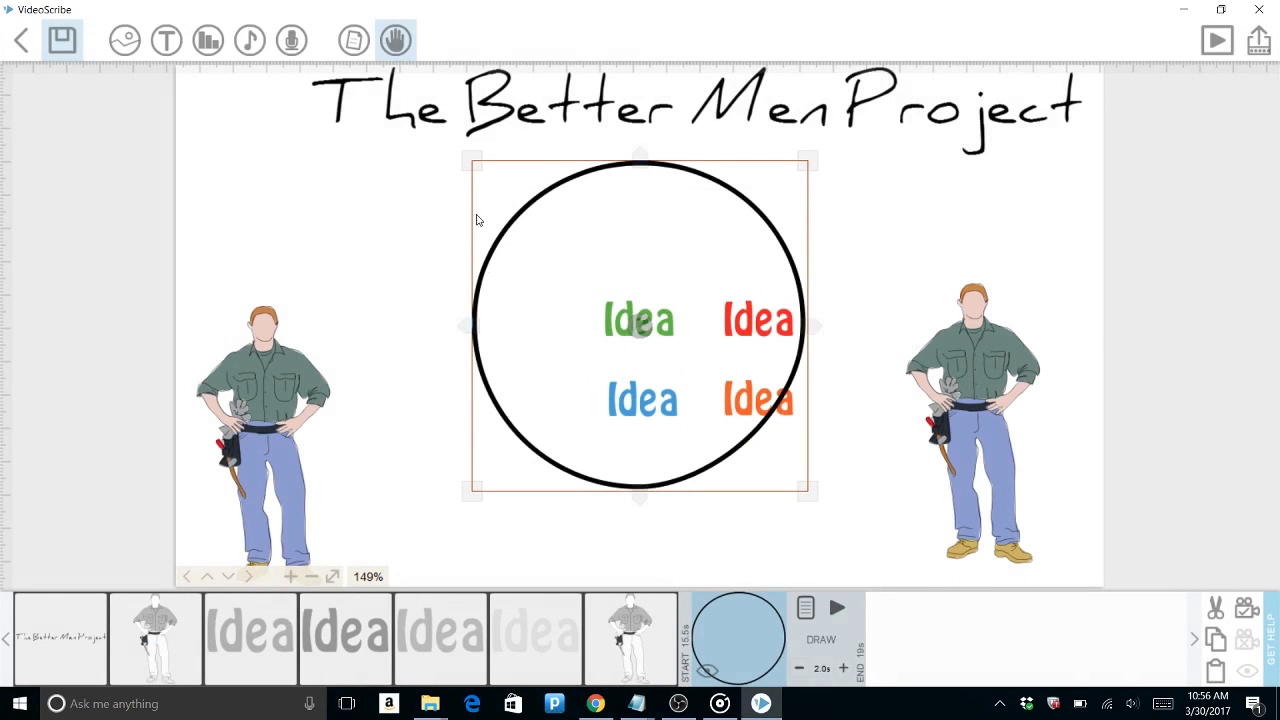
drag(470, 164, 534, 222)
drag(574, 283, 374, 230)
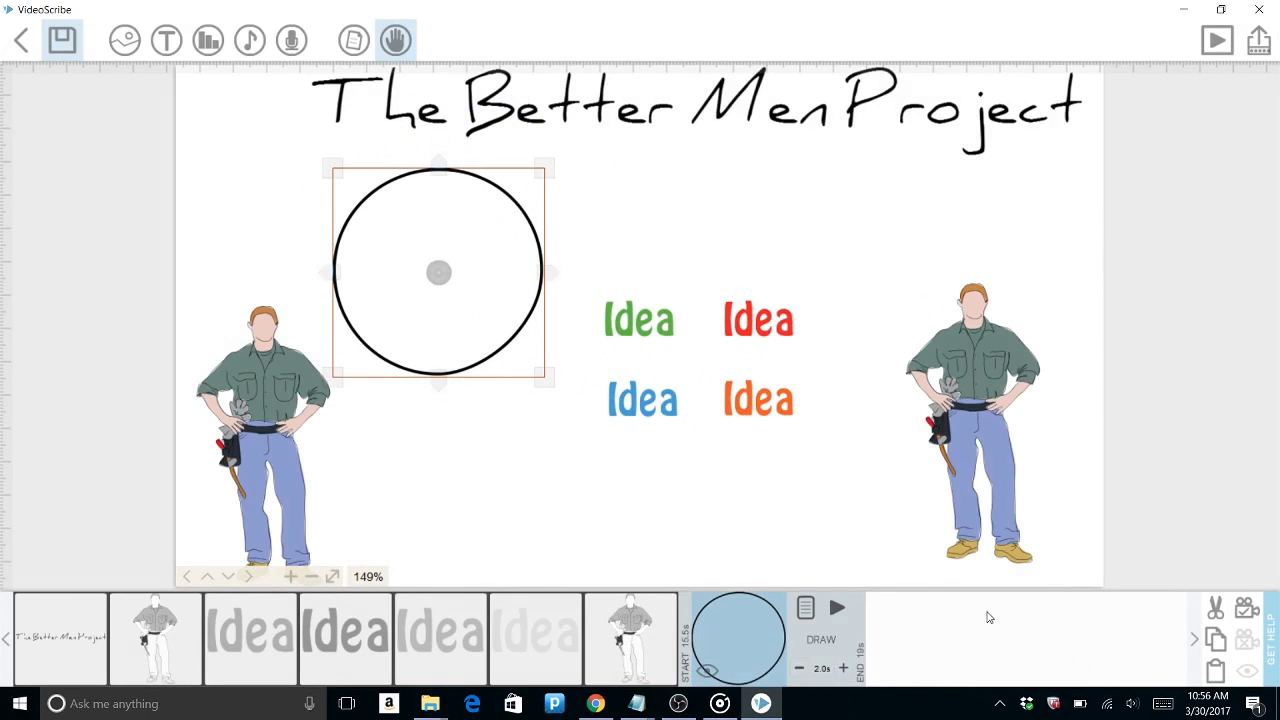
Step: Paste a smaller copy of the circle inside the original and set the camera view
click(1216, 638)
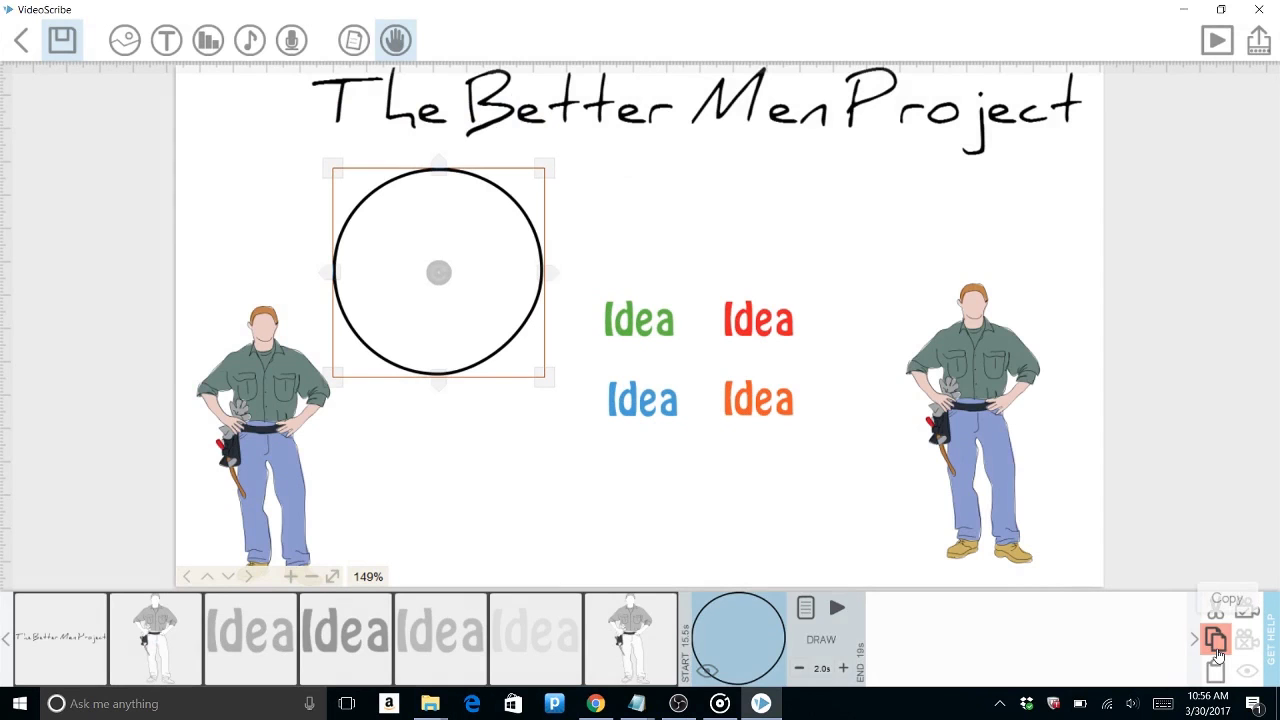
click(1216, 670)
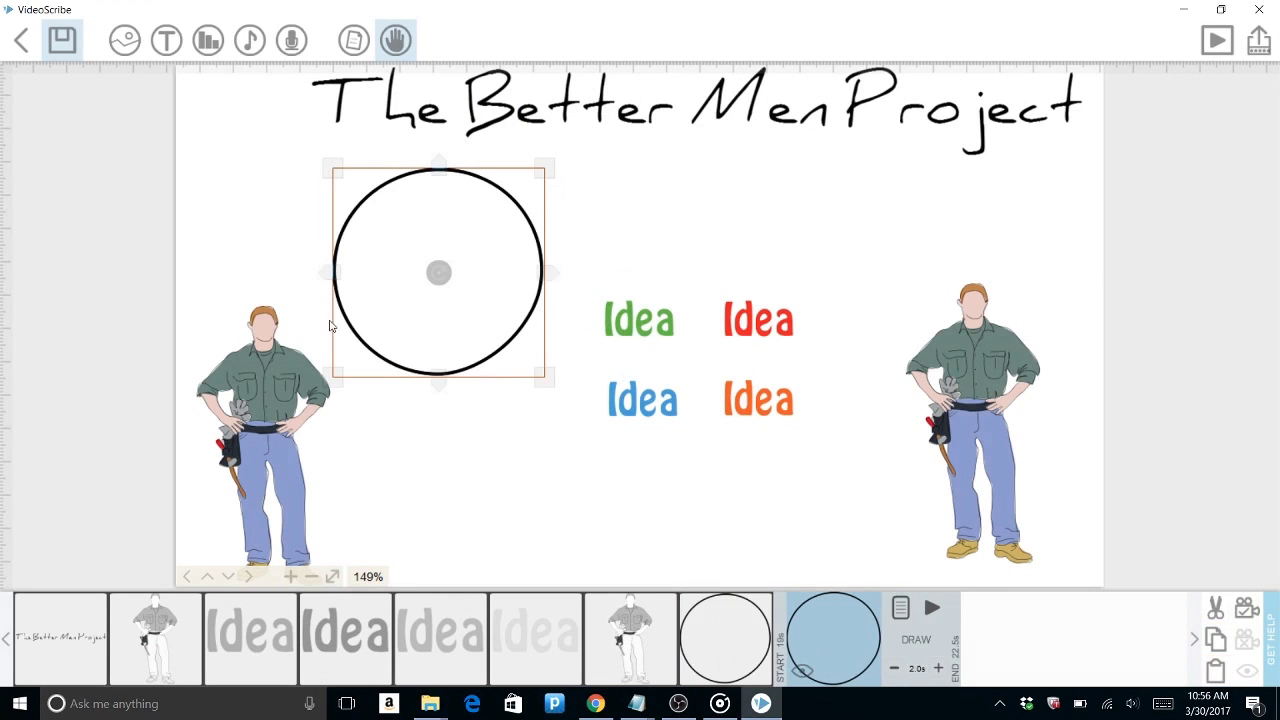
drag(543, 377, 480, 339)
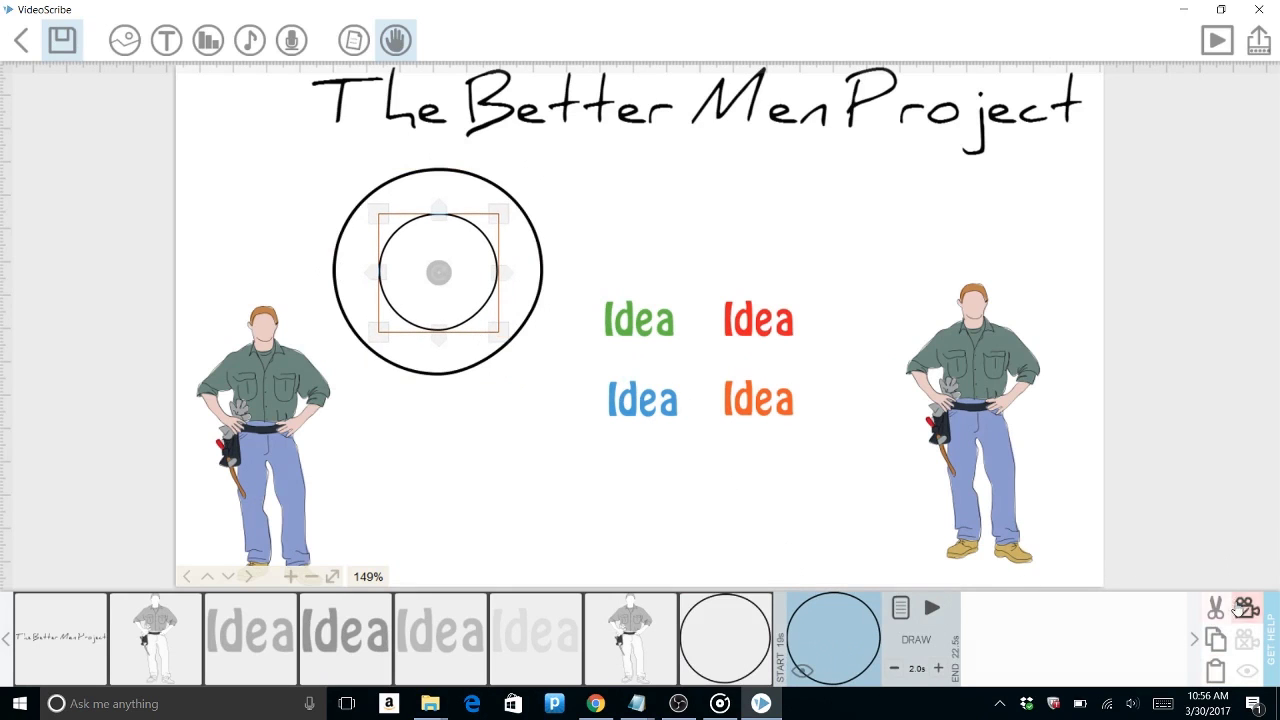
click(1246, 607)
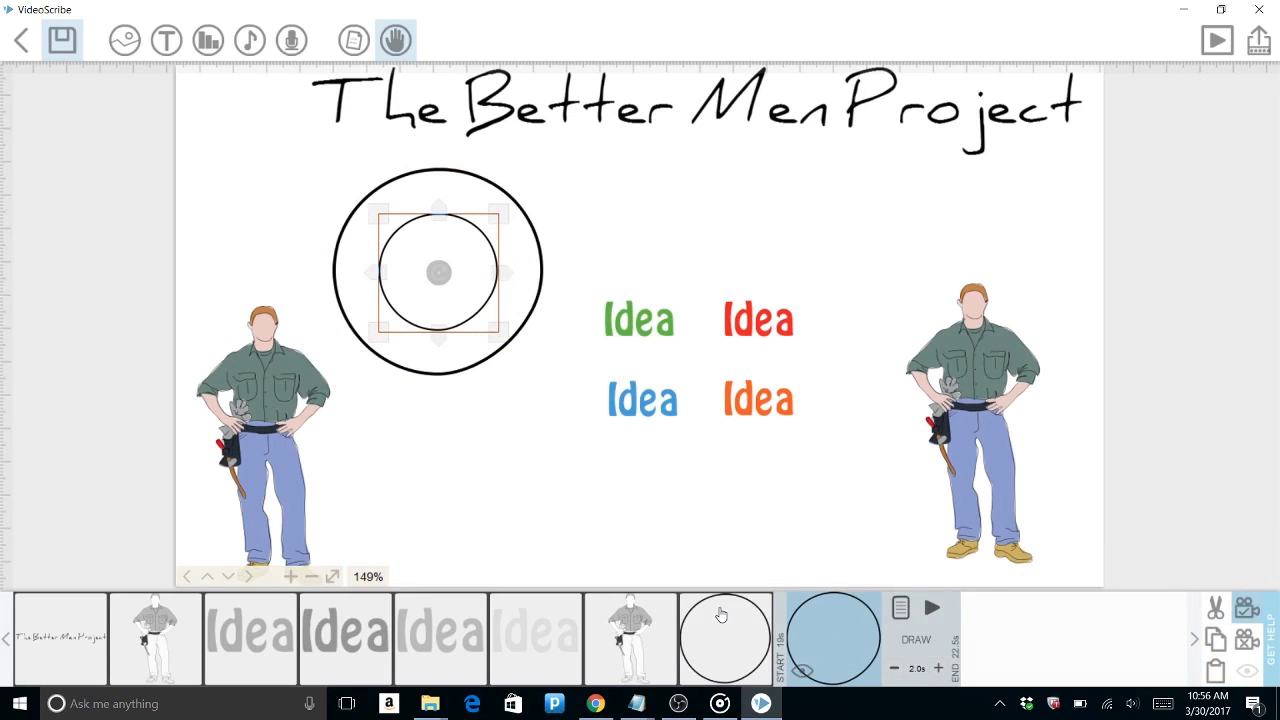
click(720, 614)
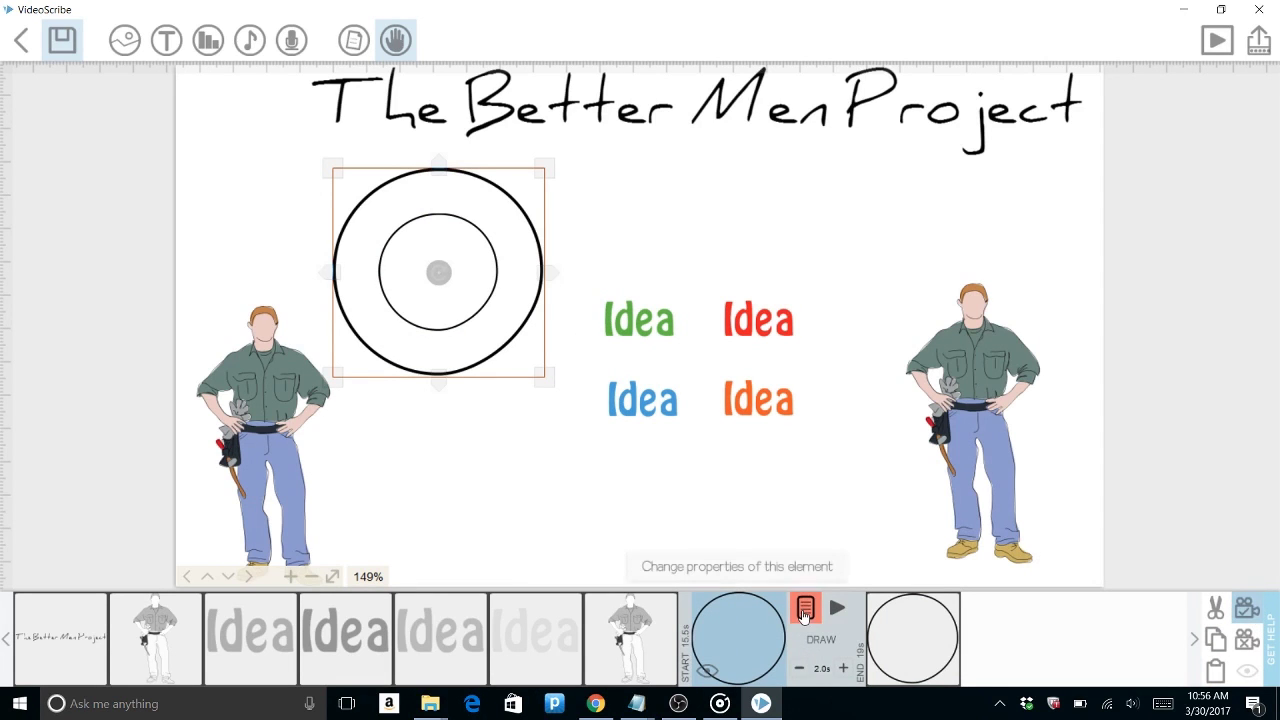
Step: Make the inner circle morph from the outer circle
click(878, 630)
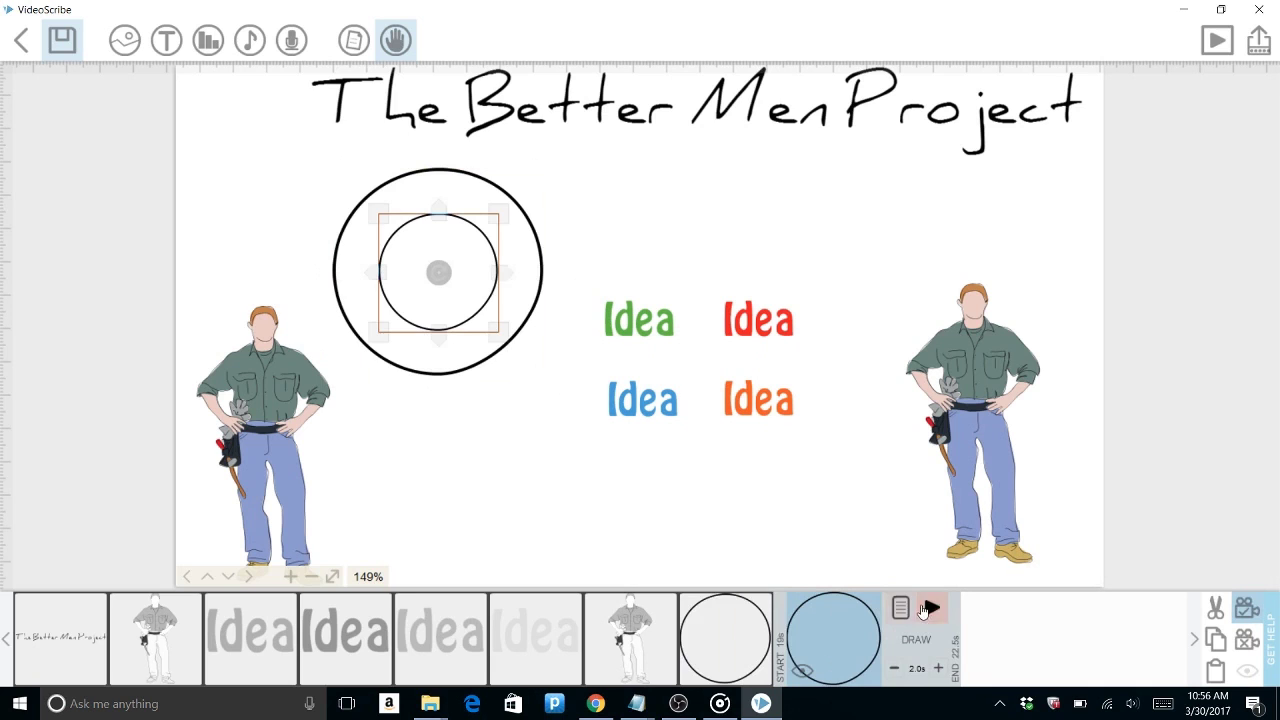
click(900, 607)
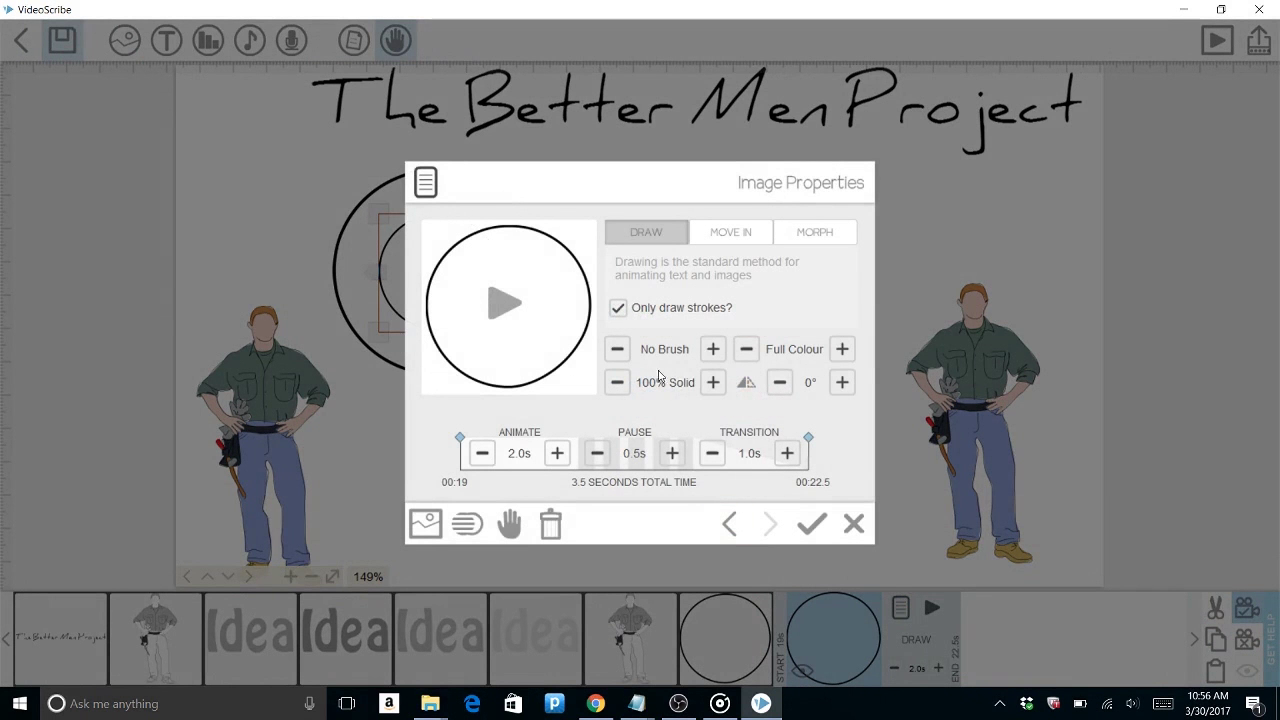
click(806, 235)
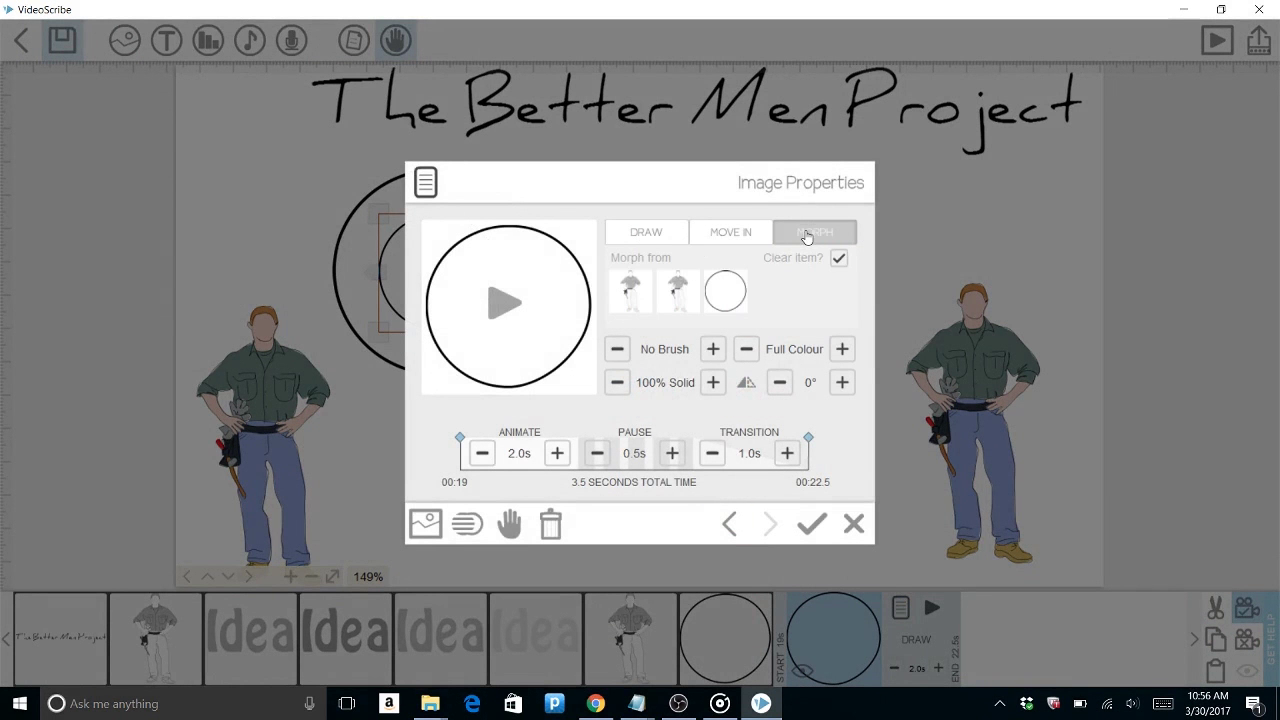
click(708, 291)
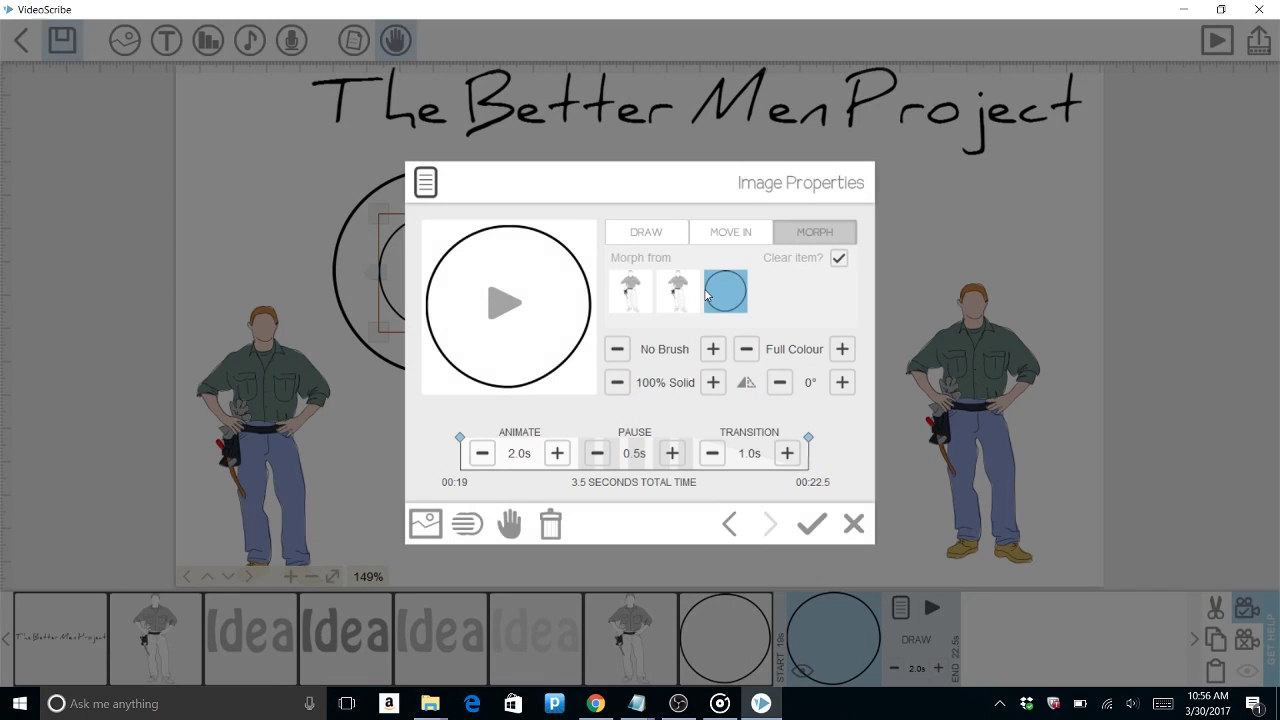
click(811, 524)
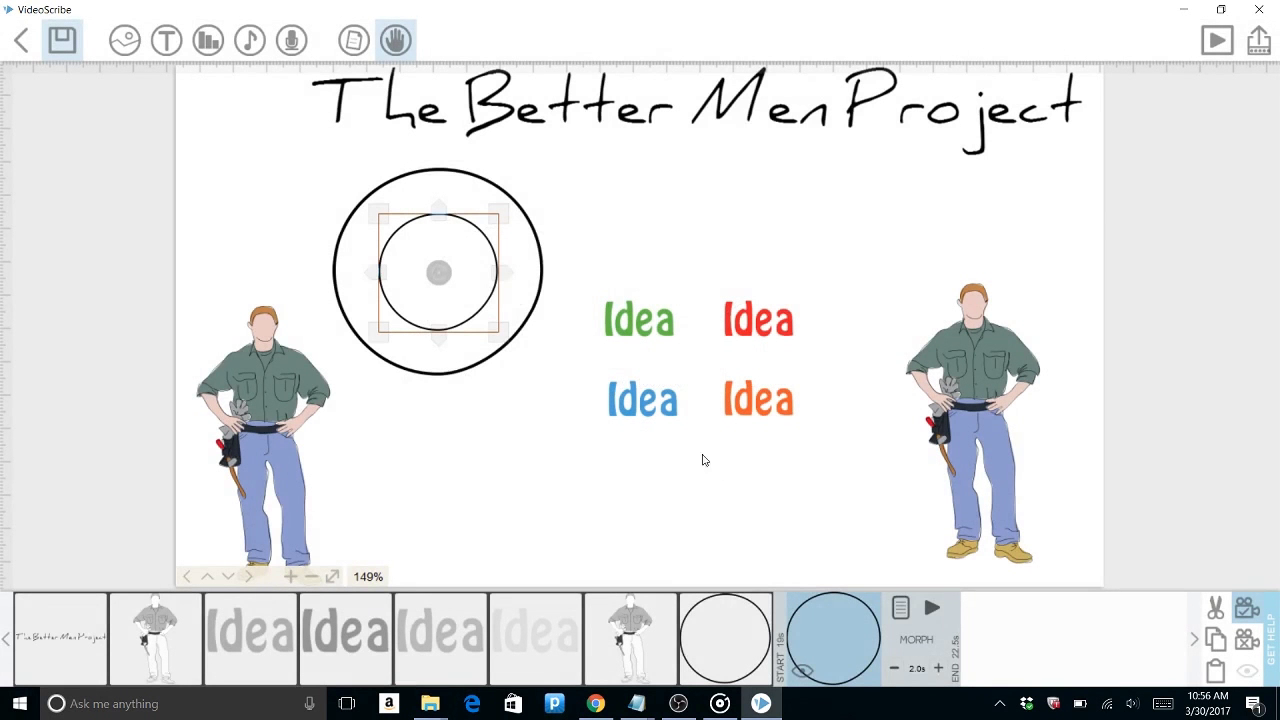
Step: Give the outer circle a 1-second draw with 0.0s pause and transition, then preview from it
click(735, 659)
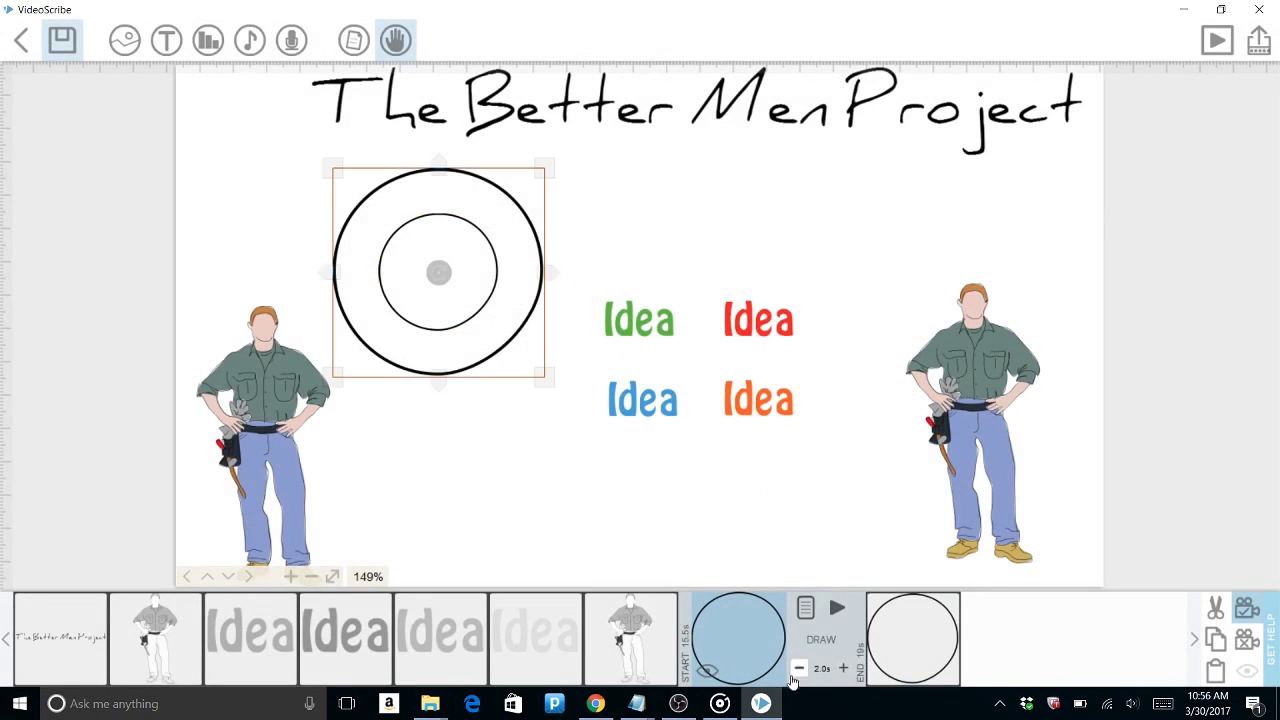
click(798, 668)
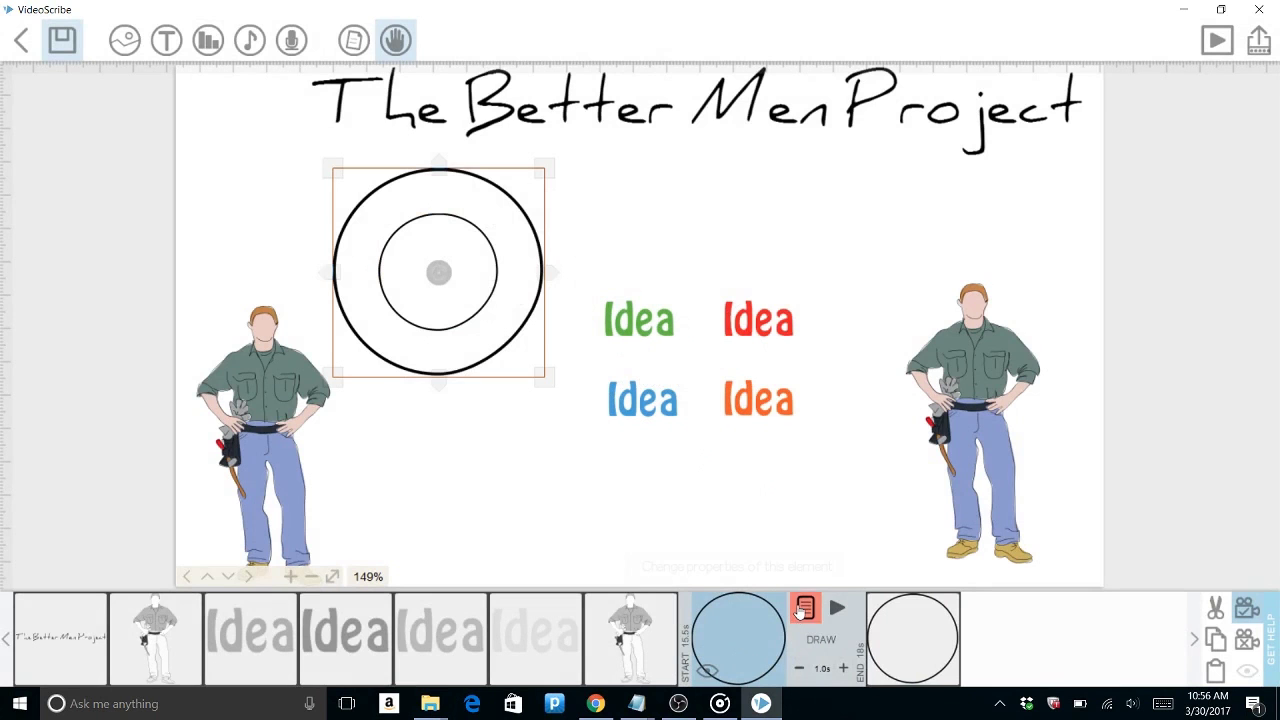
click(805, 609)
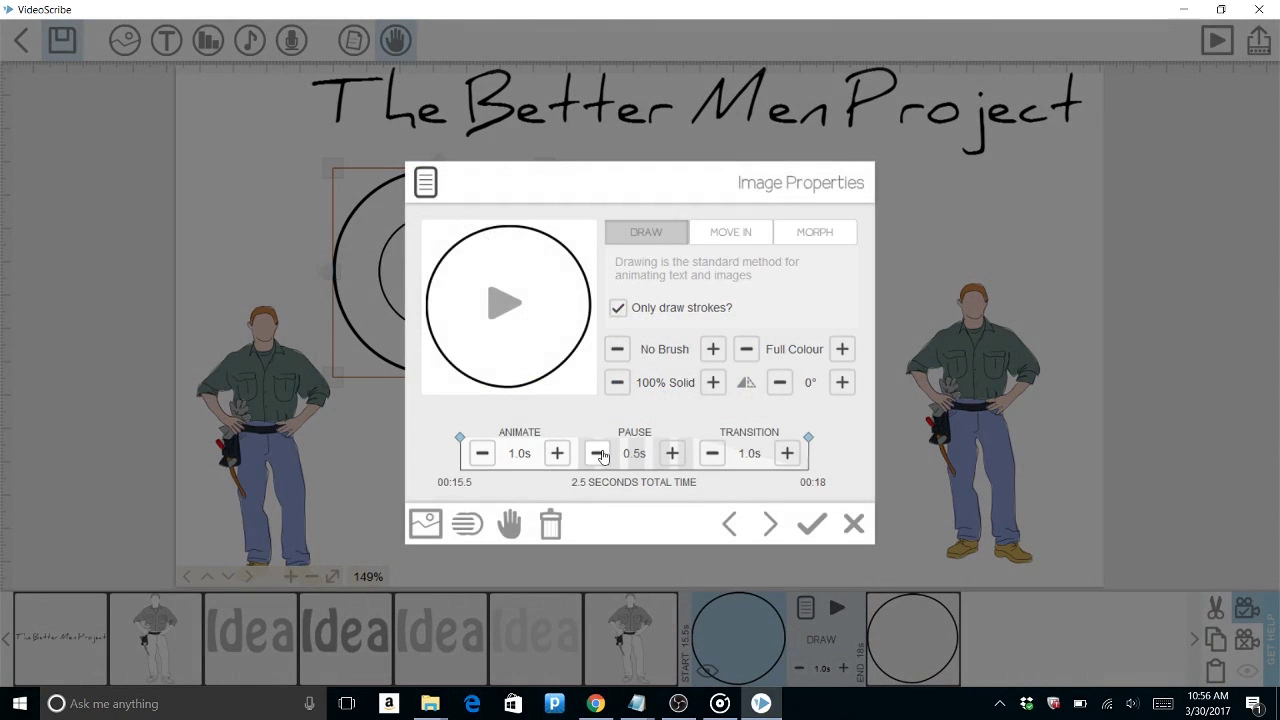
click(597, 453)
click(712, 453)
click(712, 453)
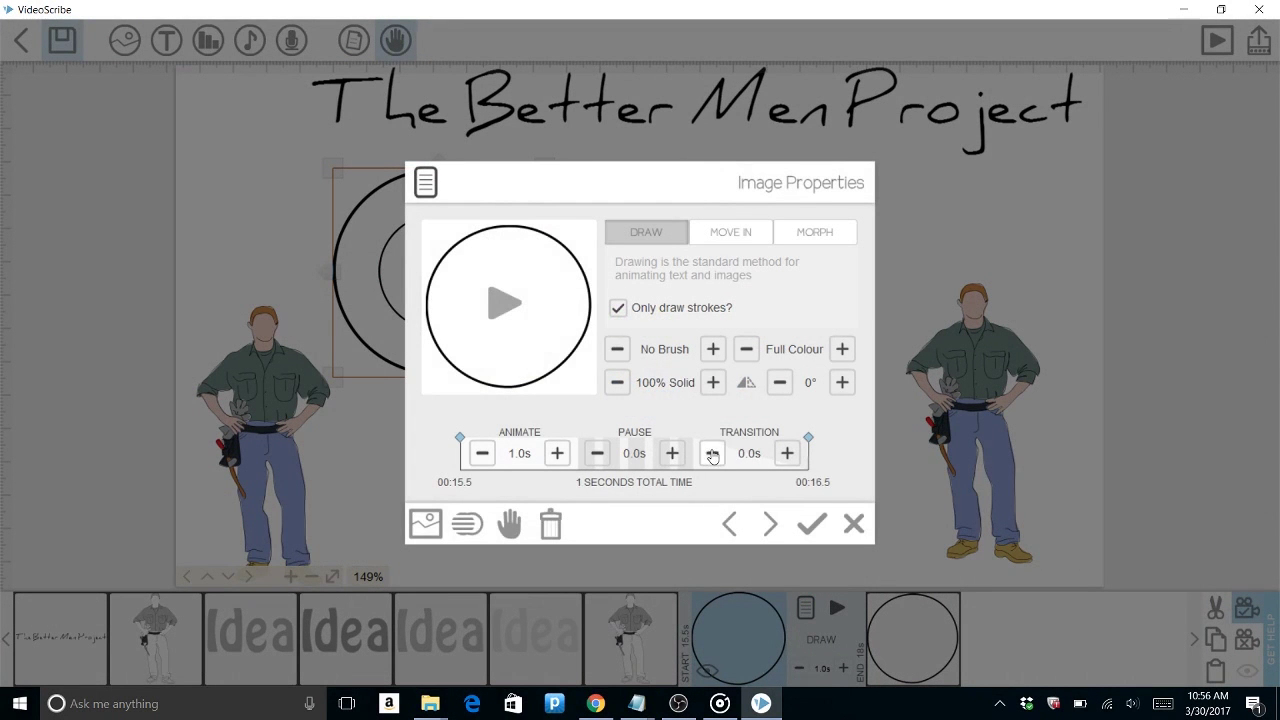
click(811, 524)
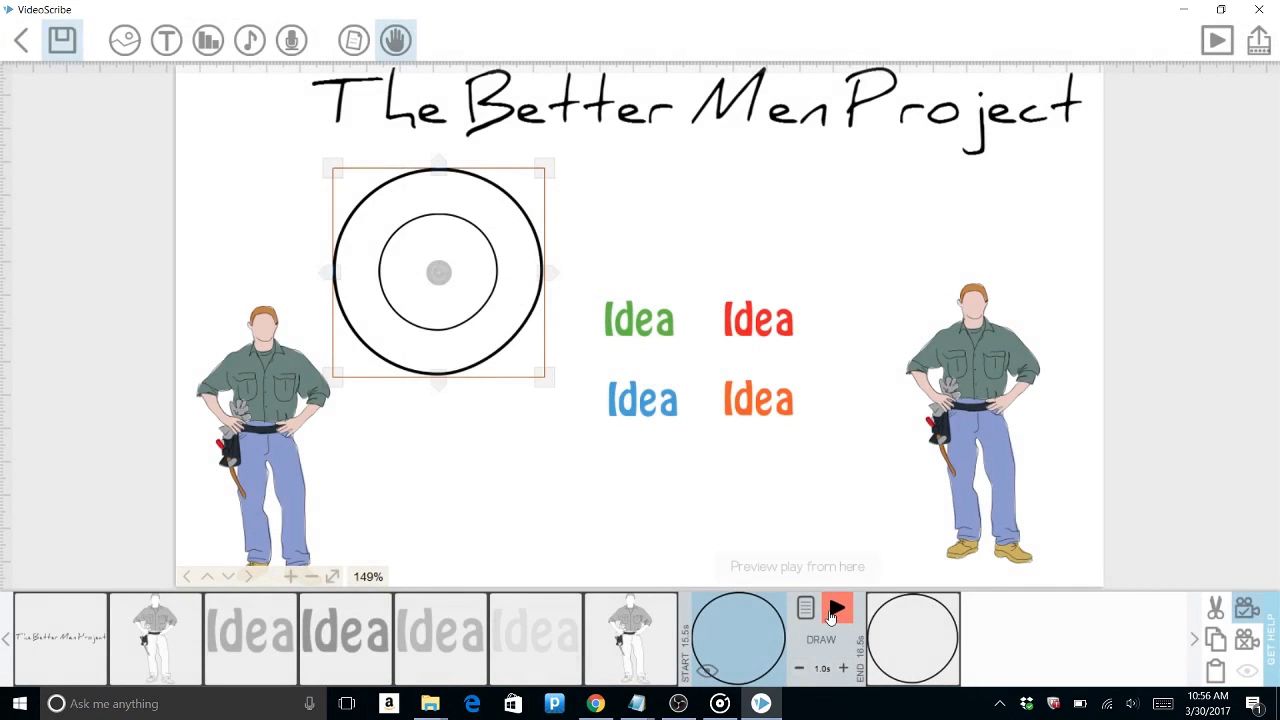
click(831, 615)
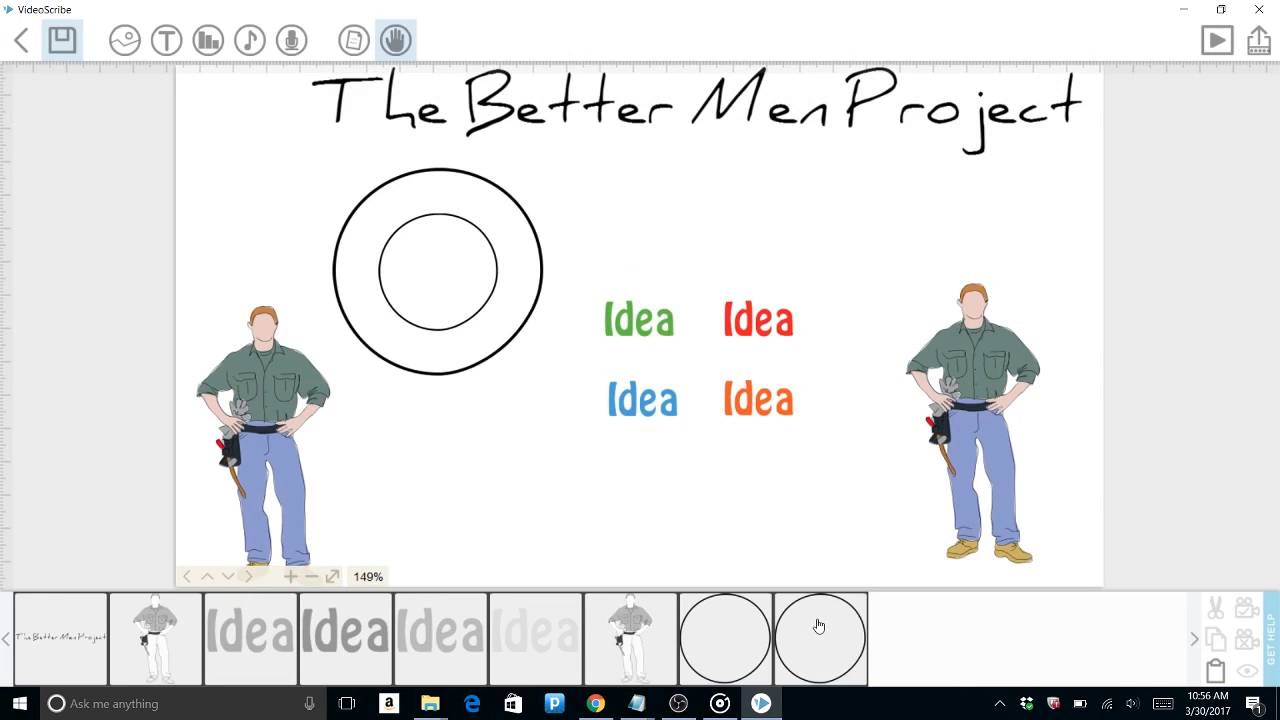
Step: Open and close the inner circle's animation properties without changes
click(819, 627)
click(890, 607)
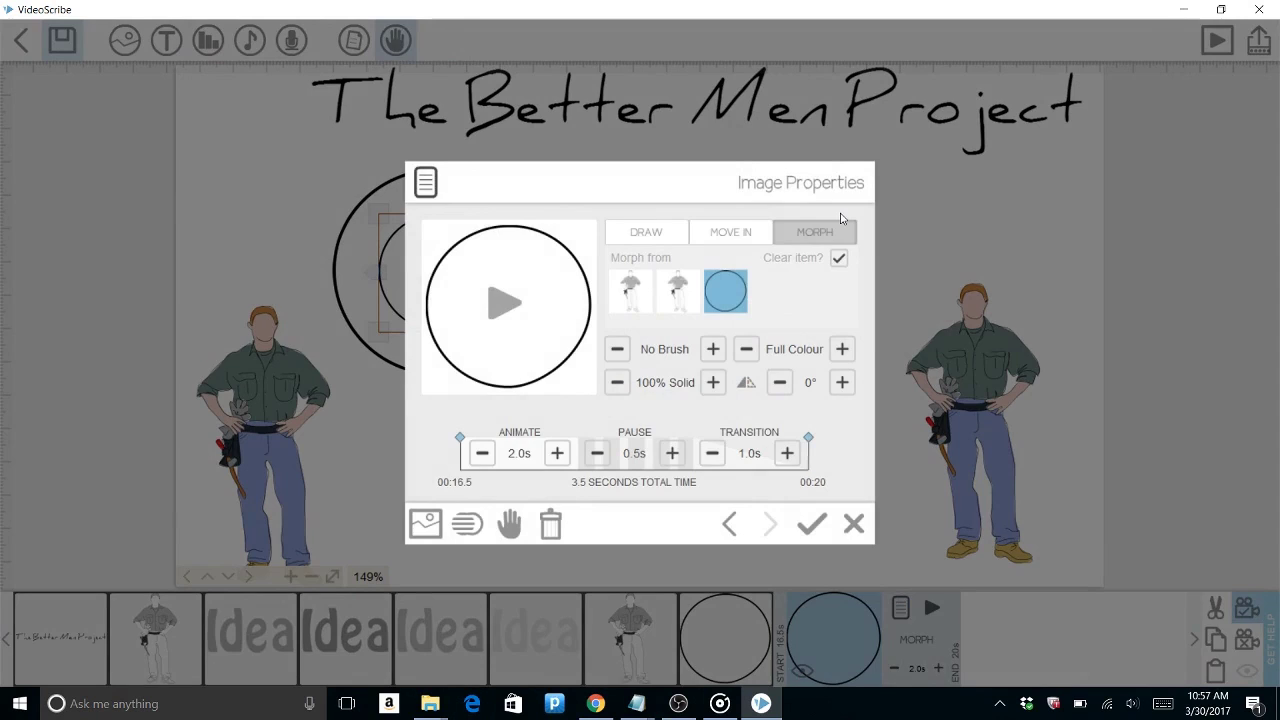
key(Escape)
Step: Try the light textured paper background, revert to plain white, and bring up voiceover options
click(354, 40)
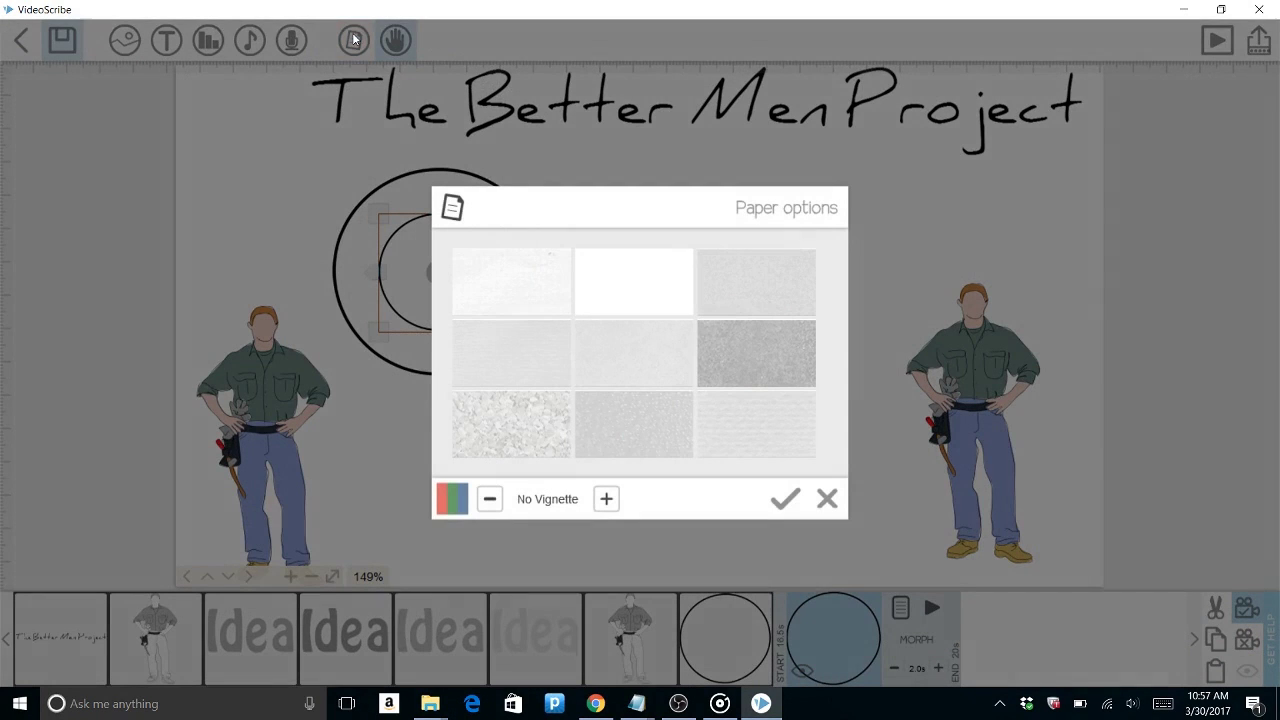
click(491, 300)
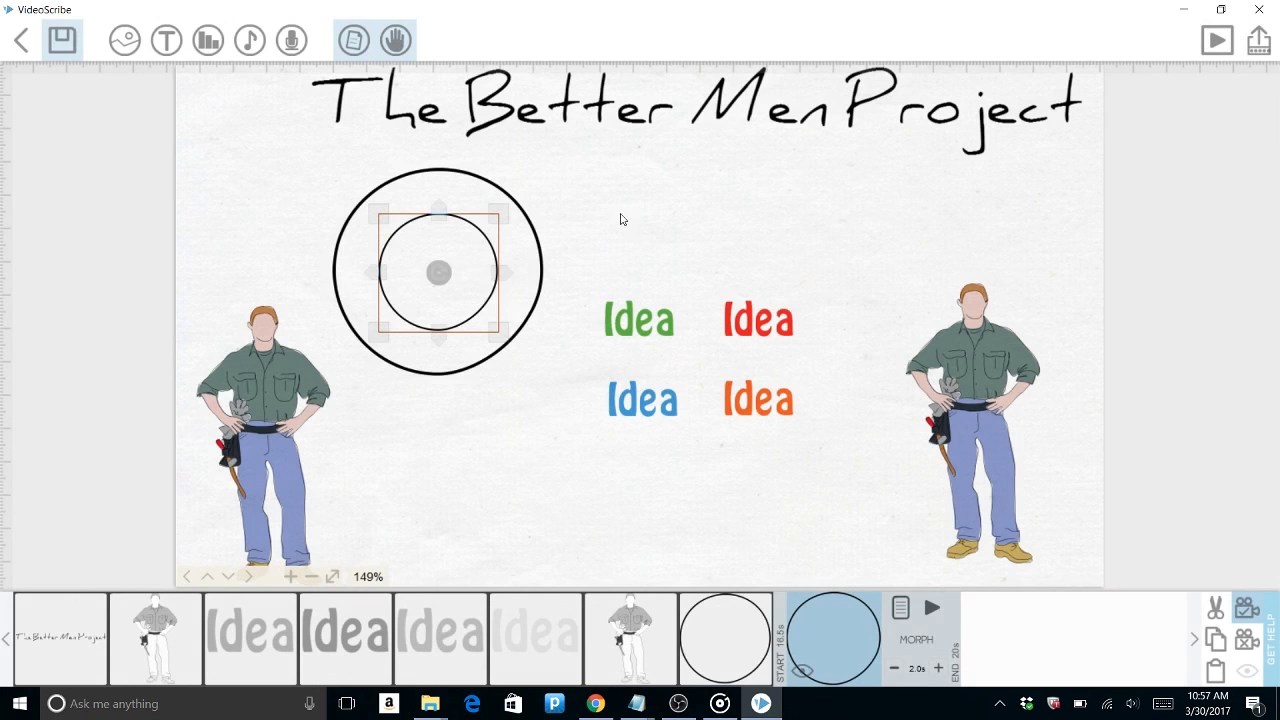
click(354, 40)
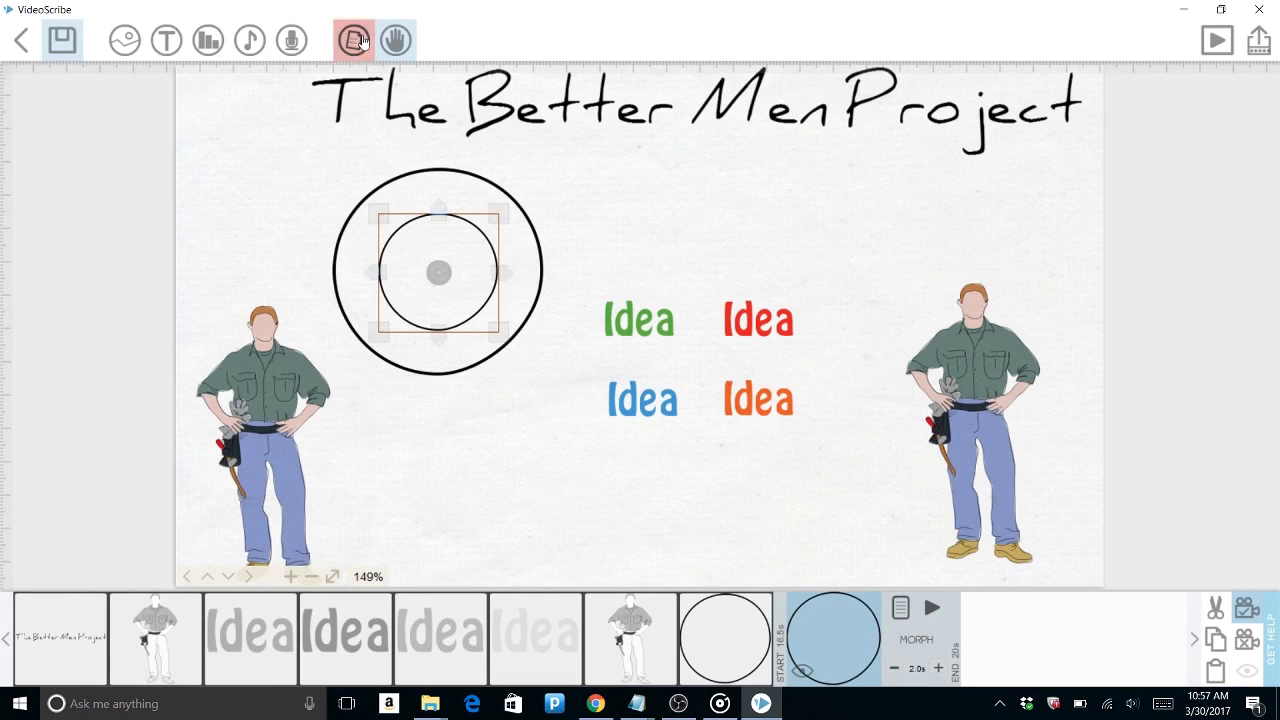
click(291, 40)
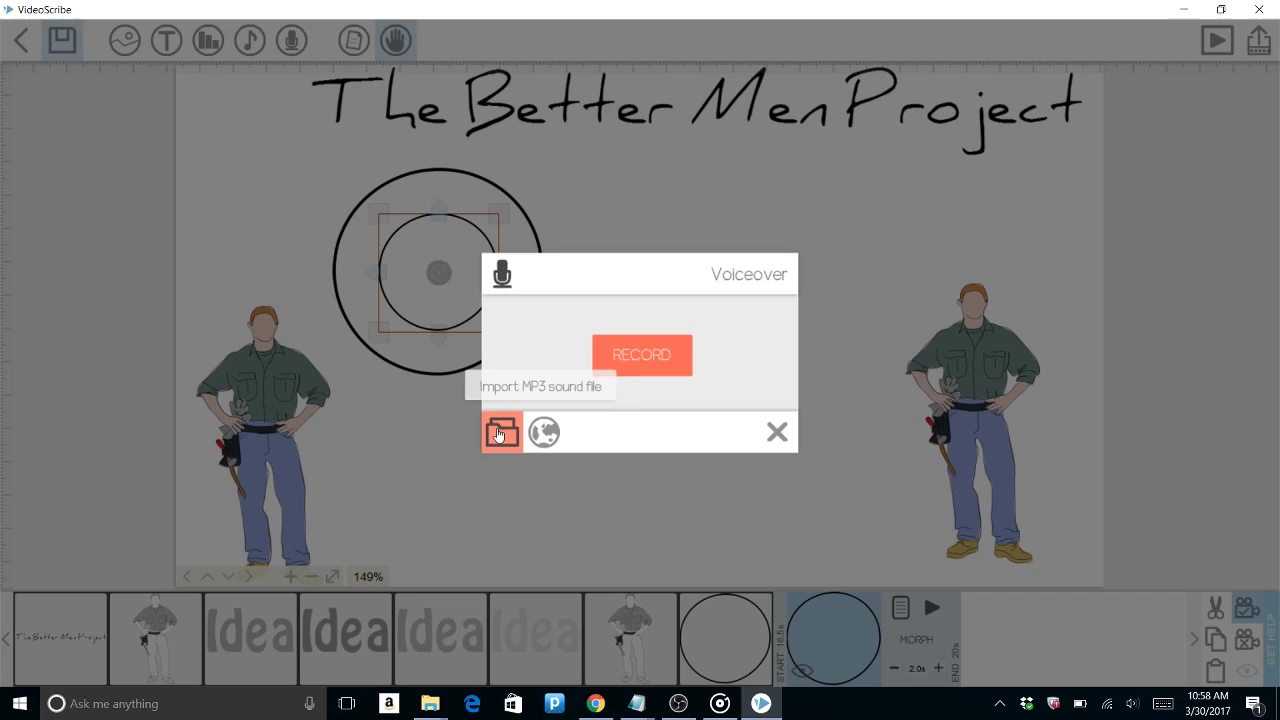
Step: Import the FOMO MP3 from the Audios folder as voiceover, then browse the music library
click(499, 433)
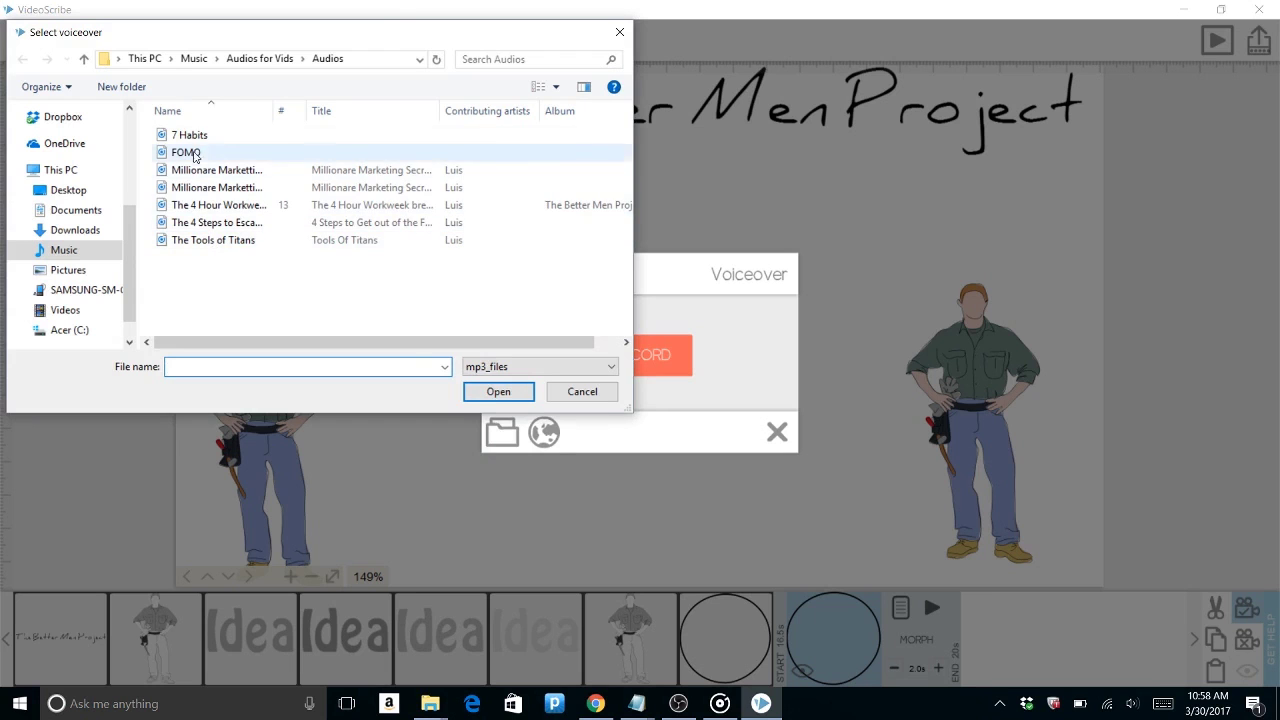
double_click(217, 187)
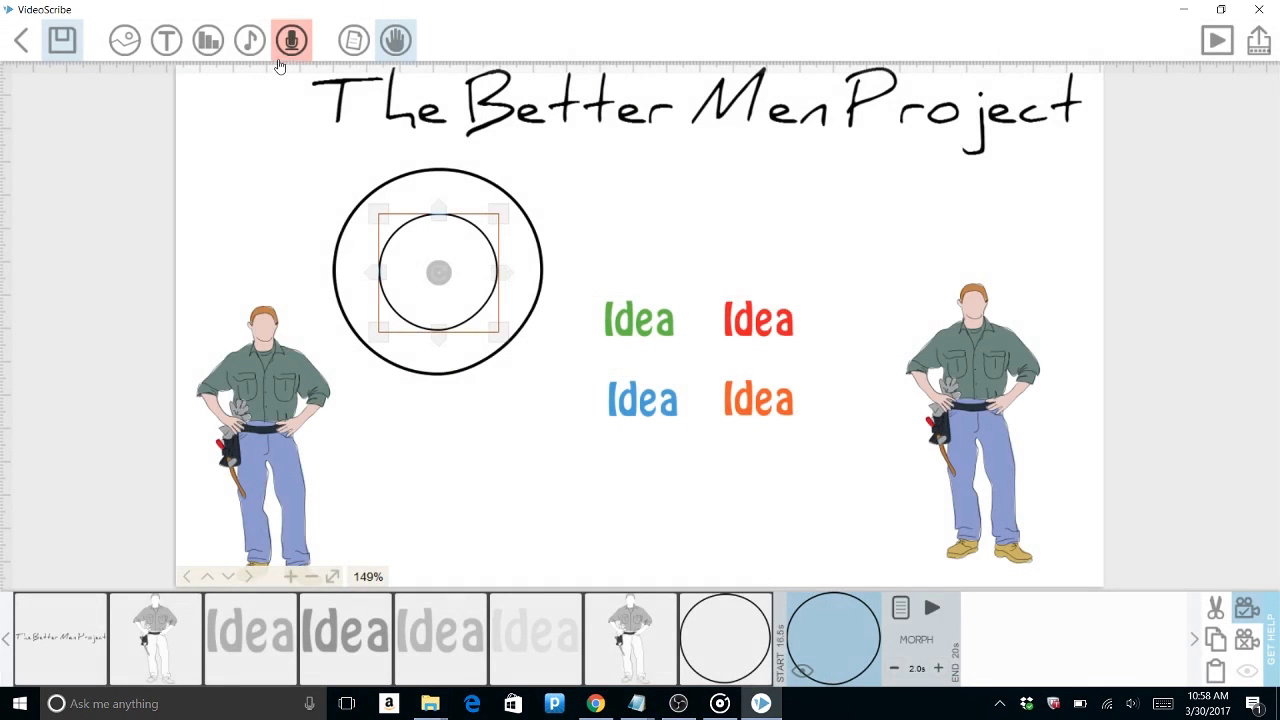
click(246, 39)
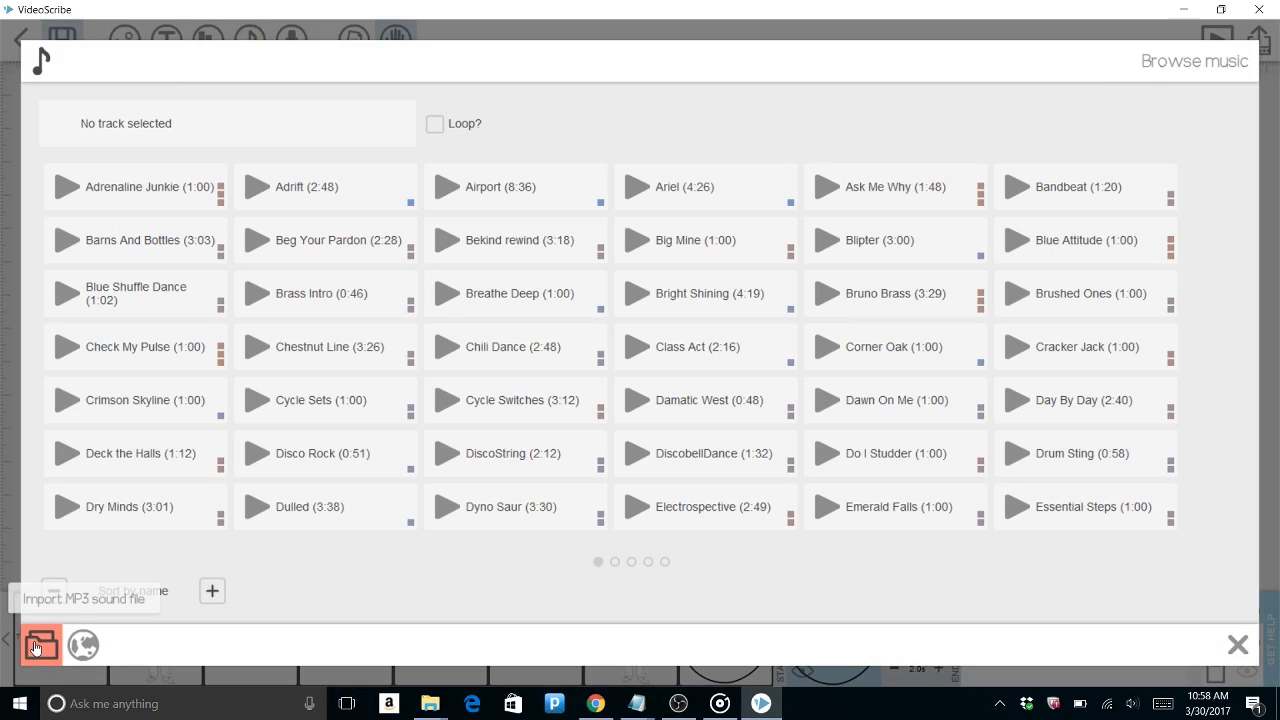
Step: Add a coloured 'Experiment' bar chart of 1,5,3,7,4,8,9 with outside values above the Idea words
click(249, 40)
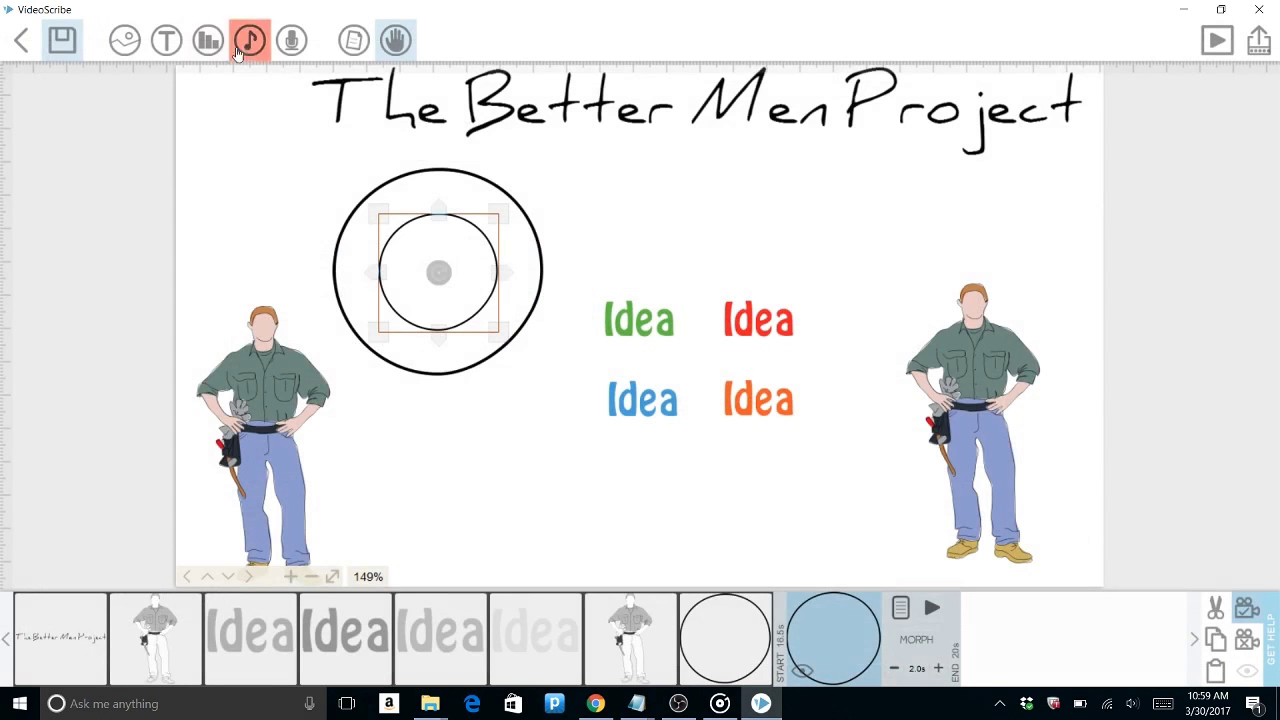
click(208, 40)
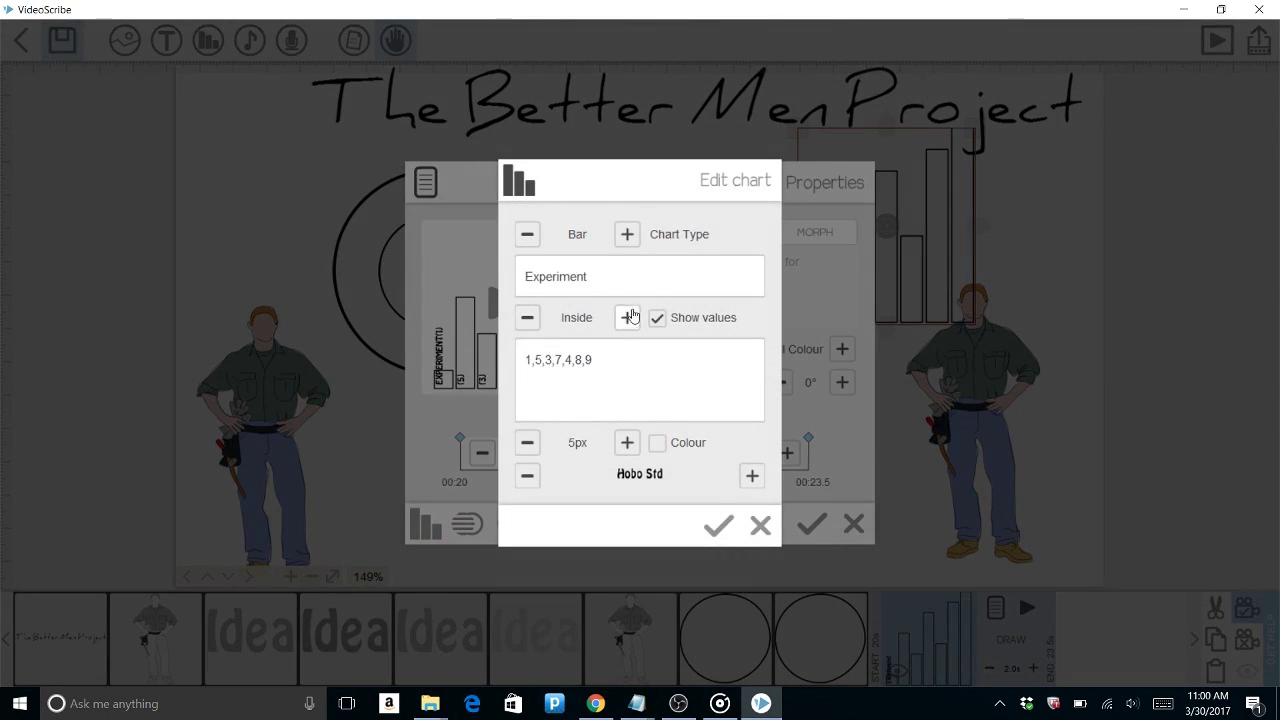
click(627, 317)
click(658, 443)
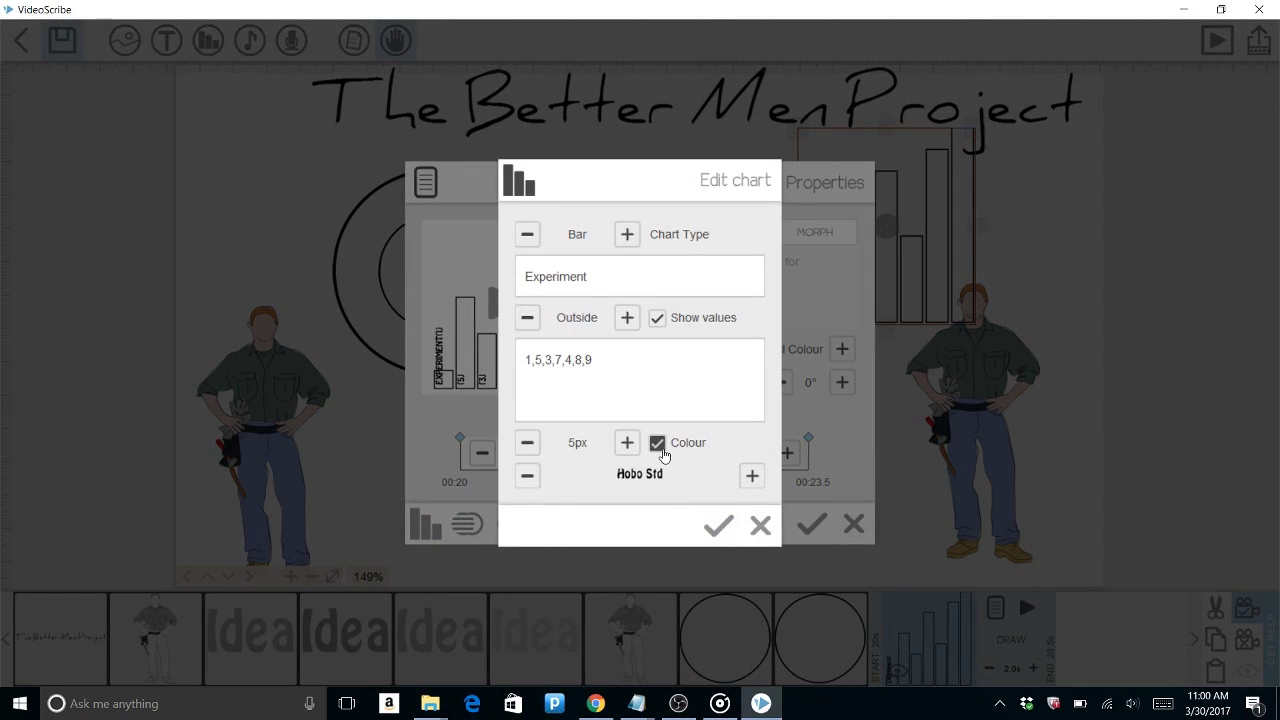
click(715, 546)
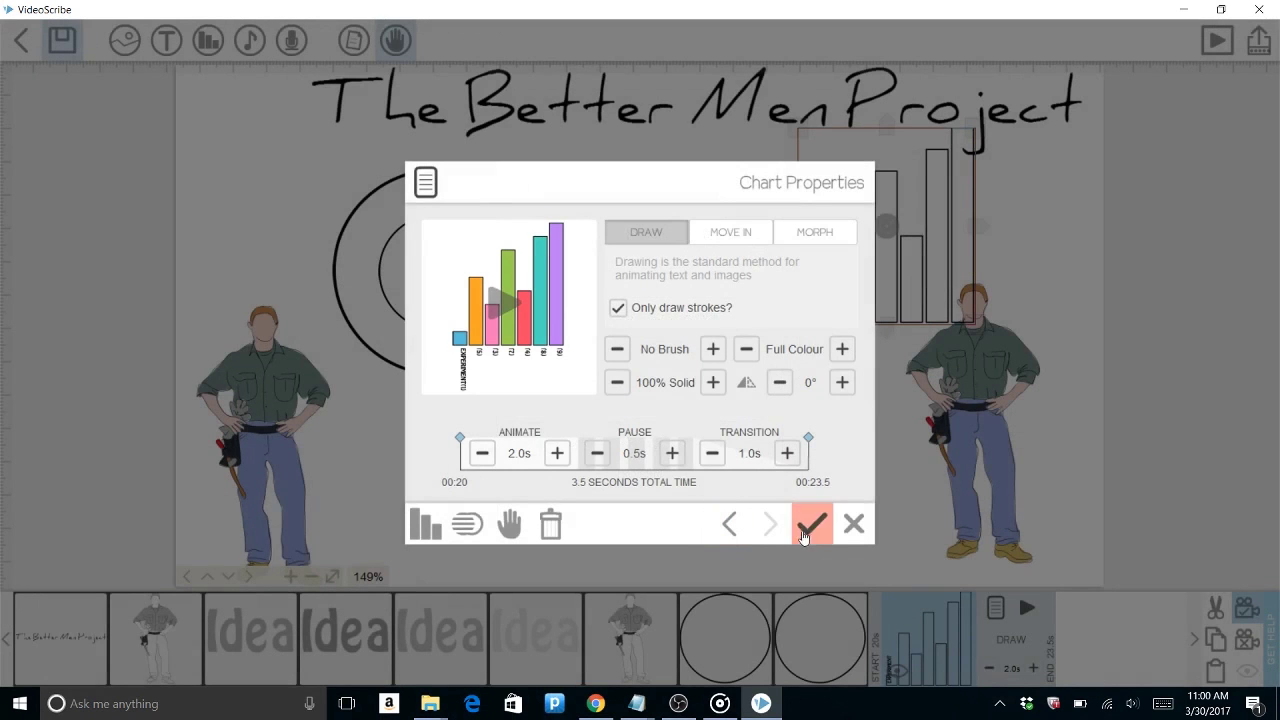
click(811, 524)
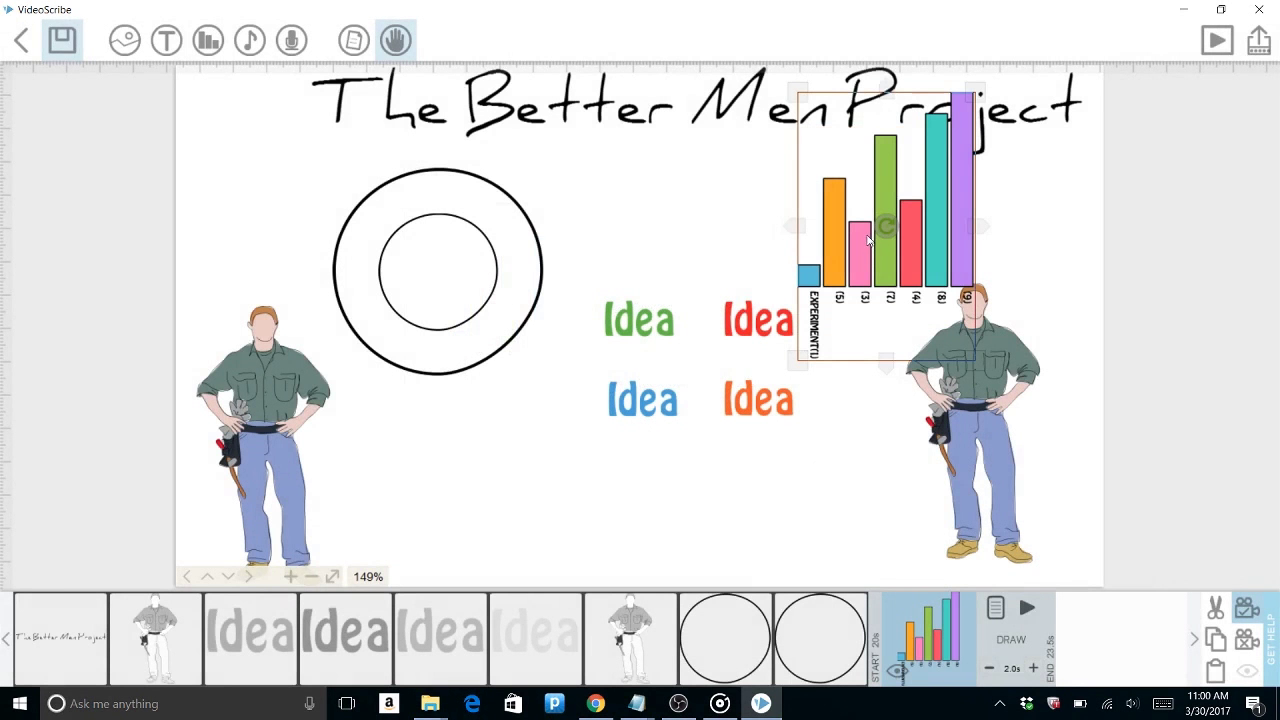
drag(872, 262, 670, 262)
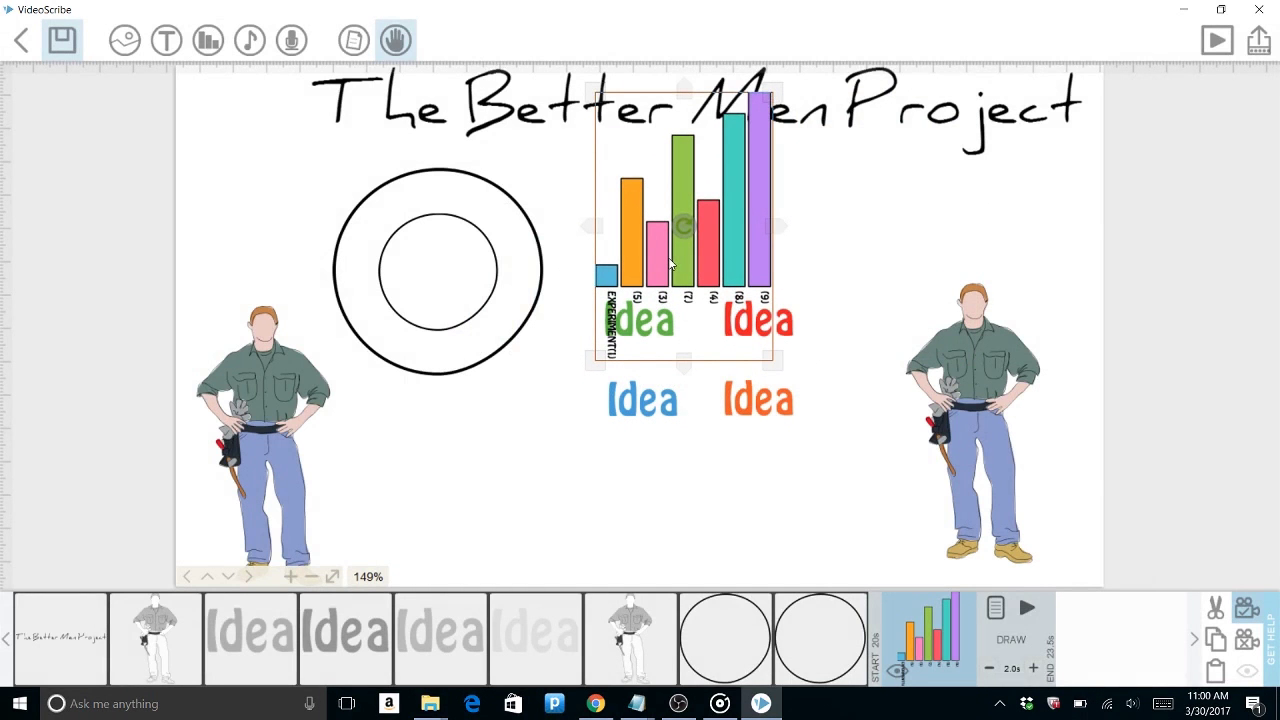
click(1258, 40)
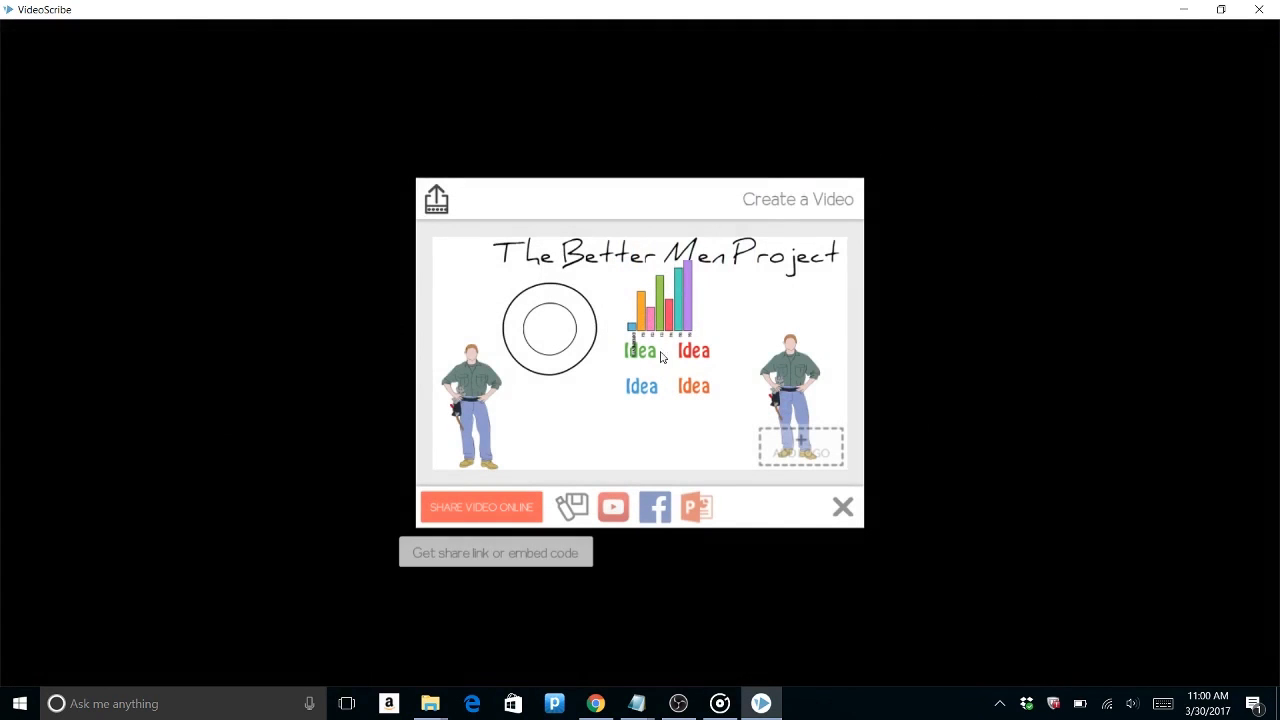
Step: Start rendering a 720, 25 fps Quicktime MOV video file, then cancel the render
click(572, 510)
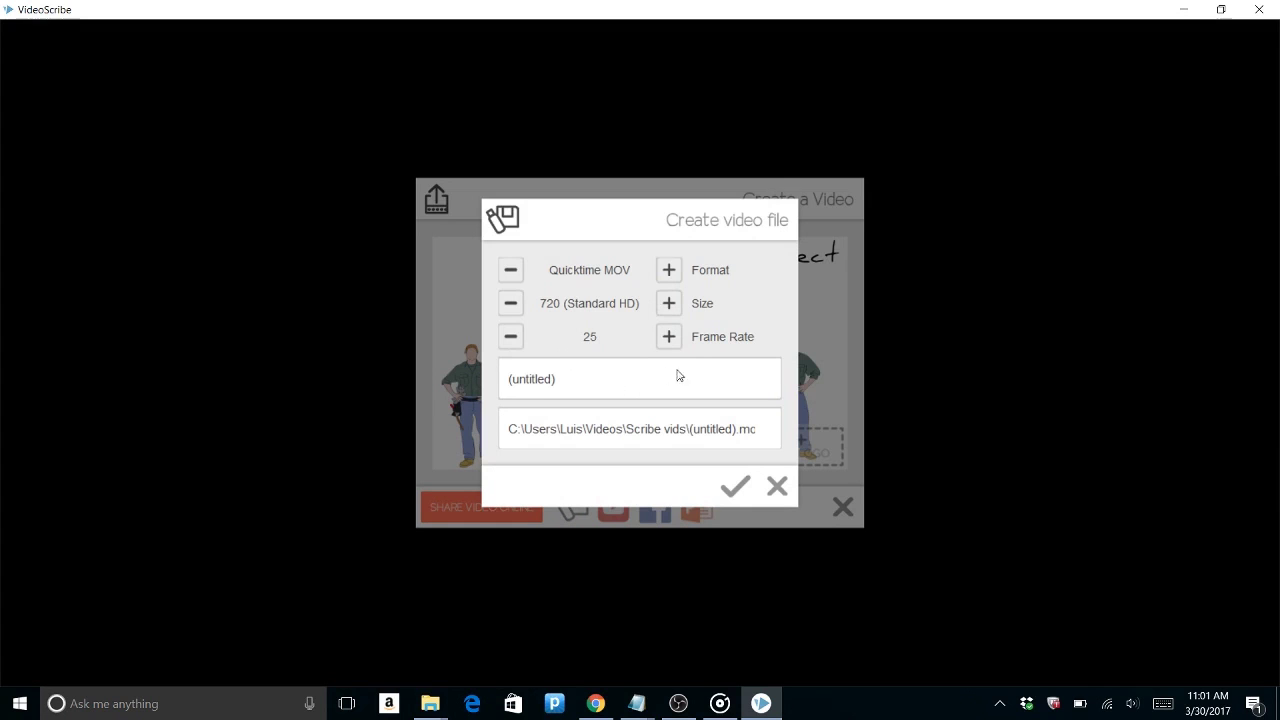
click(737, 490)
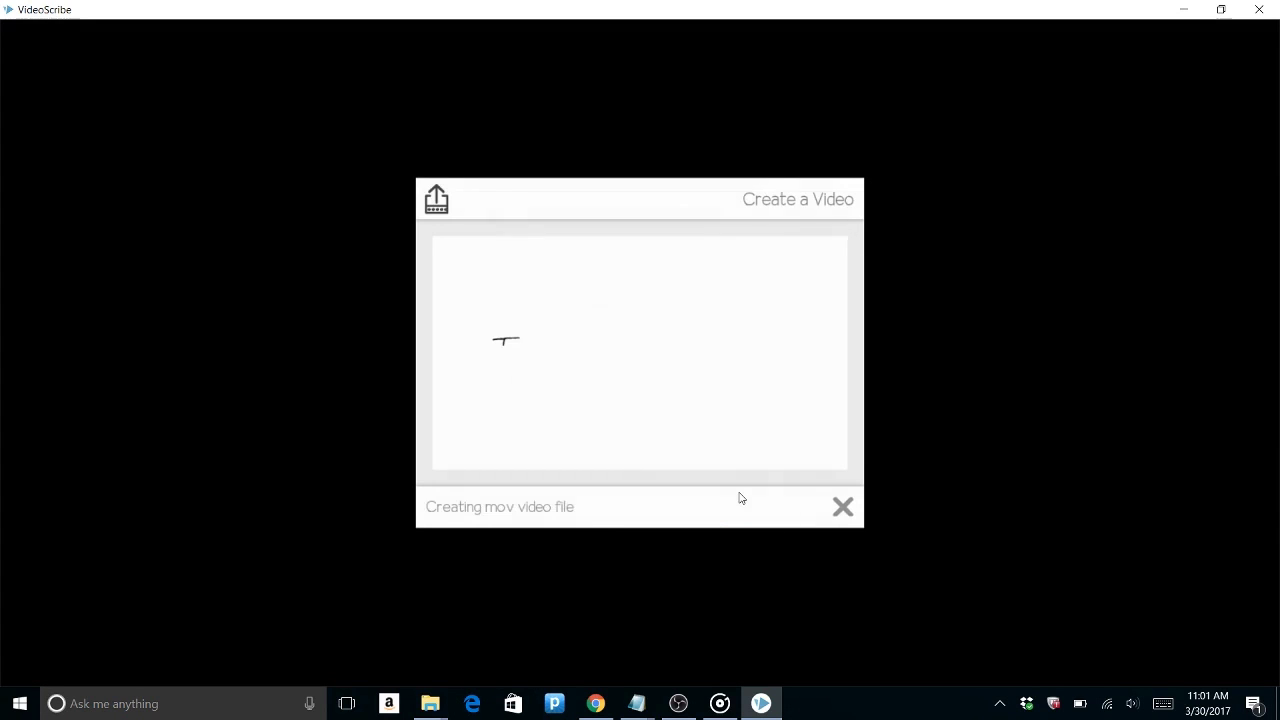
click(843, 507)
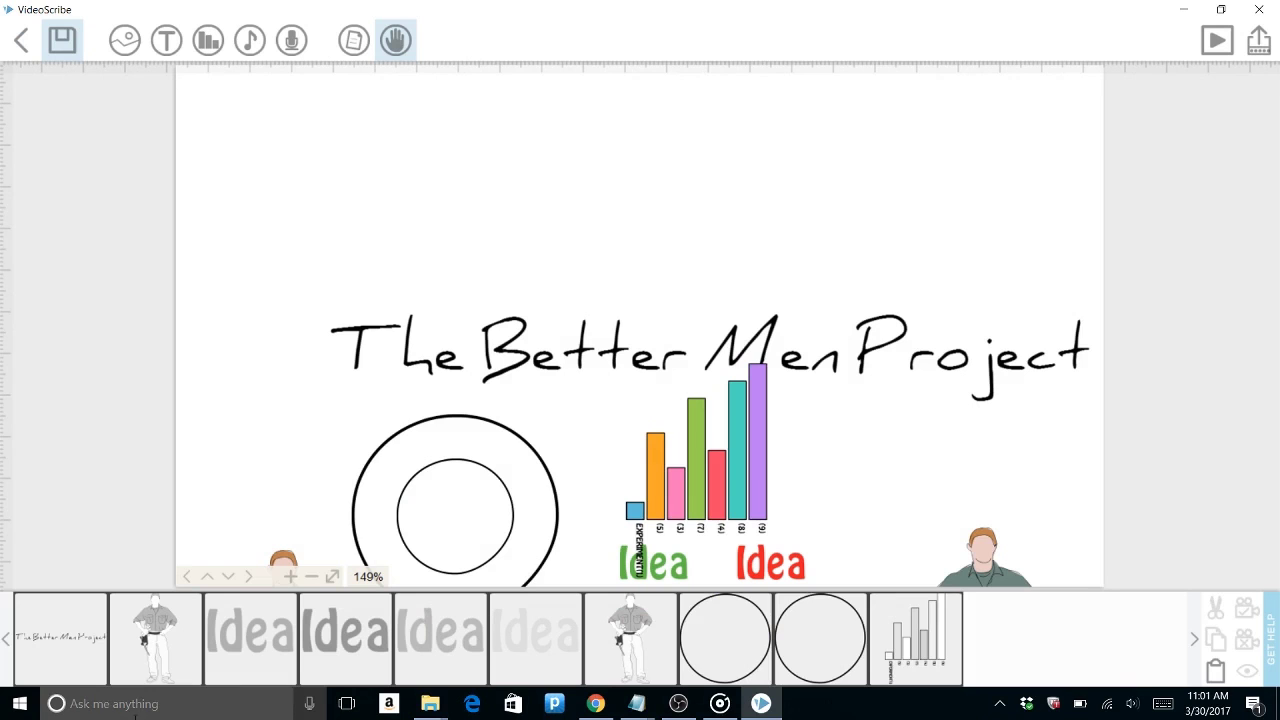
Step: Play the full-screen preview of the whole scribe starting from the title element
click(80, 618)
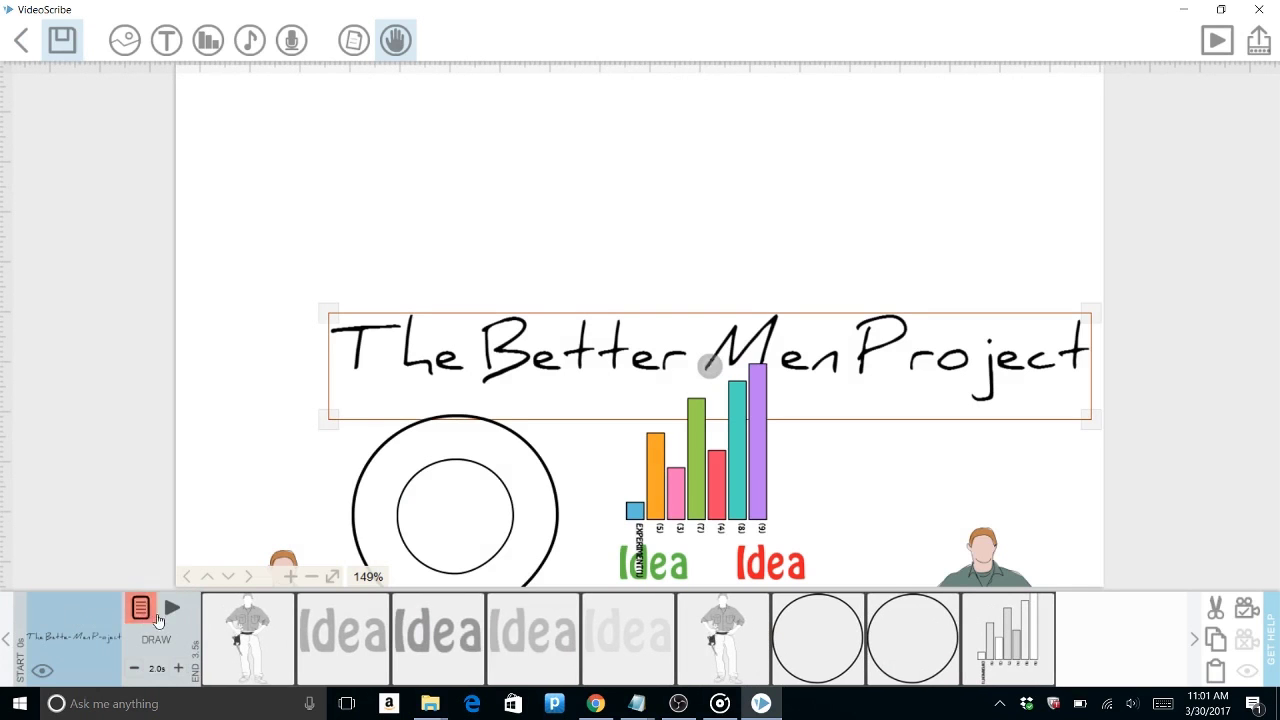
click(172, 608)
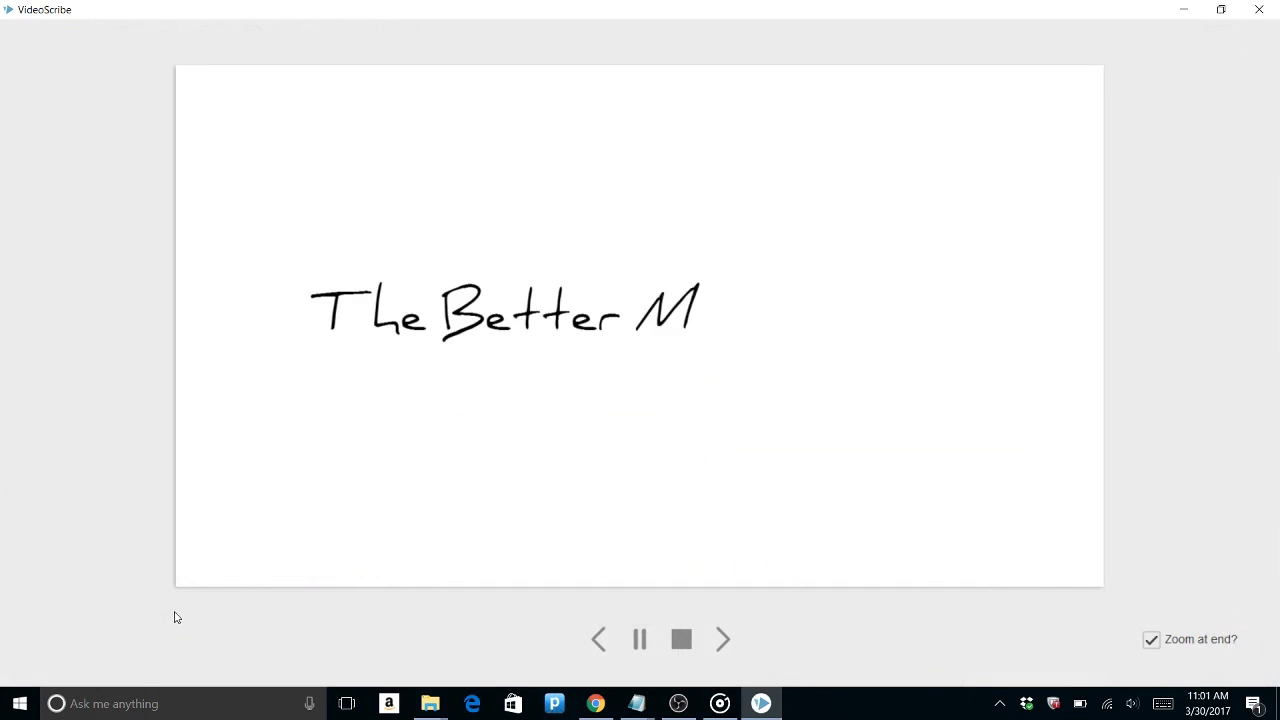